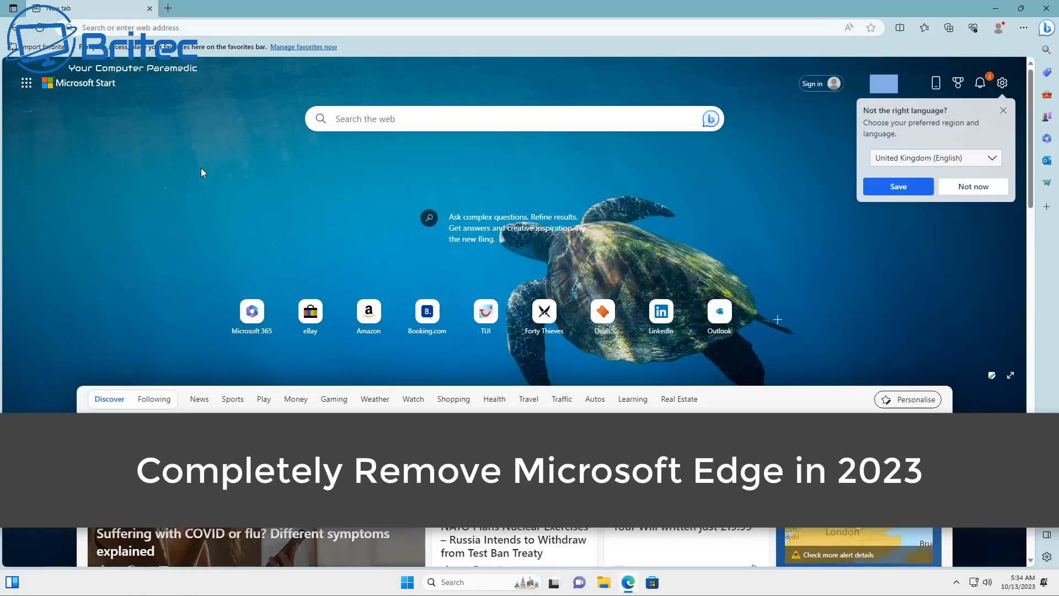
Search the web for "google chrome"
click(168, 7)
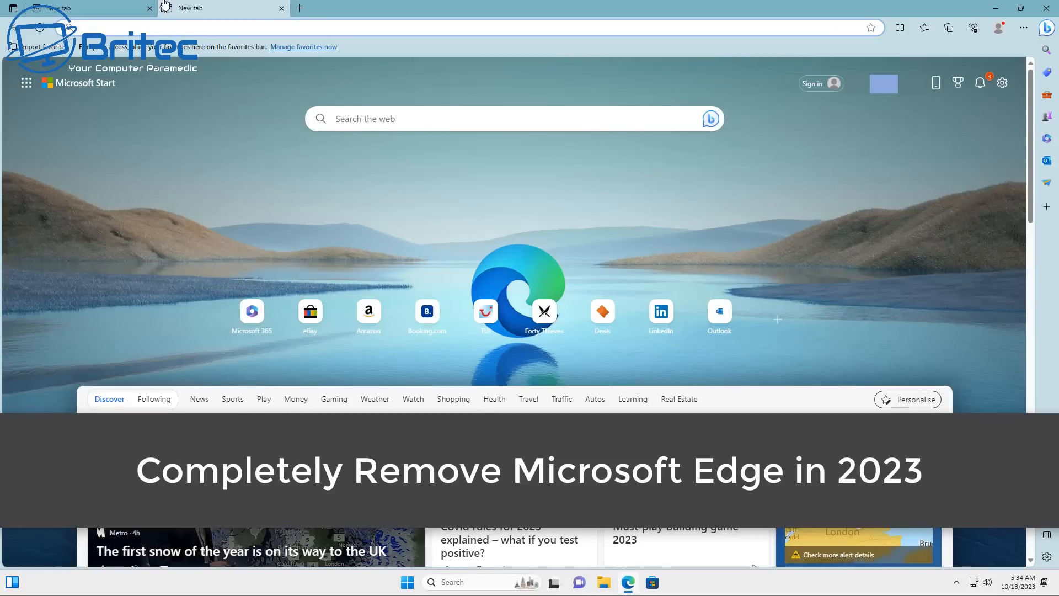
click(281, 10)
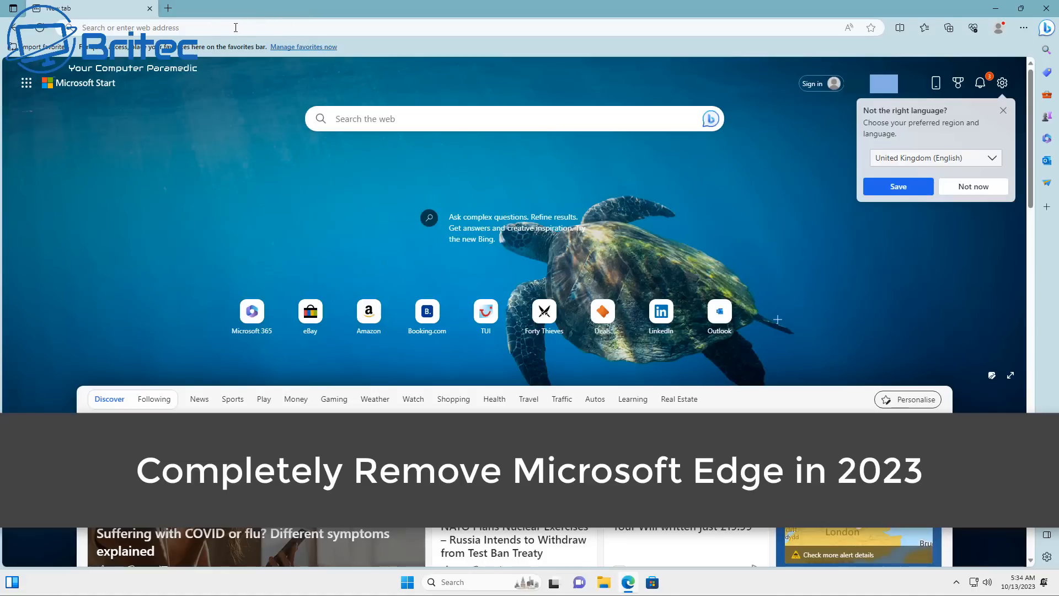
click(377, 118)
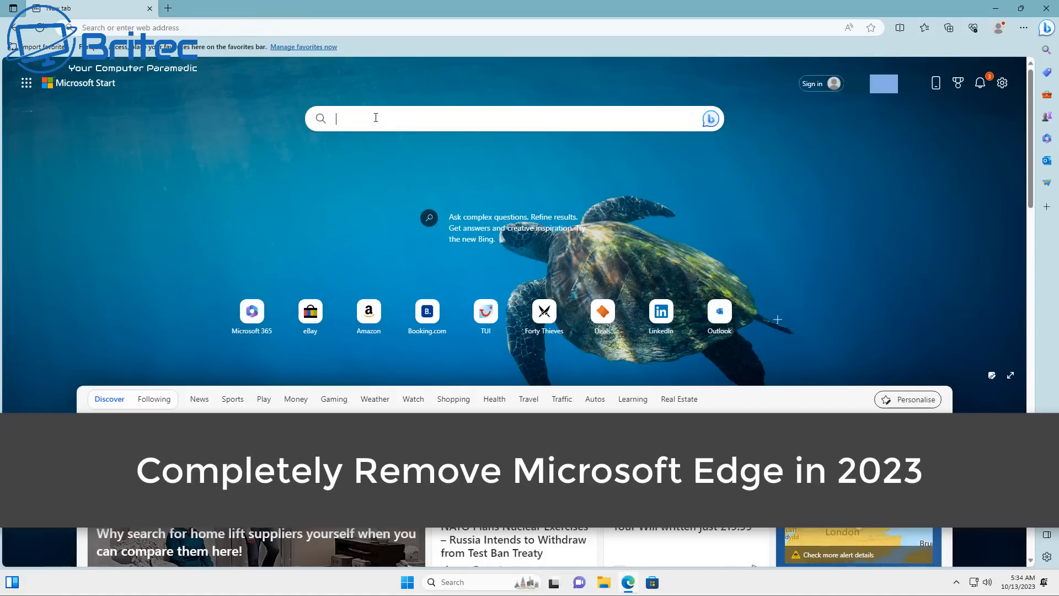
text(google ch)
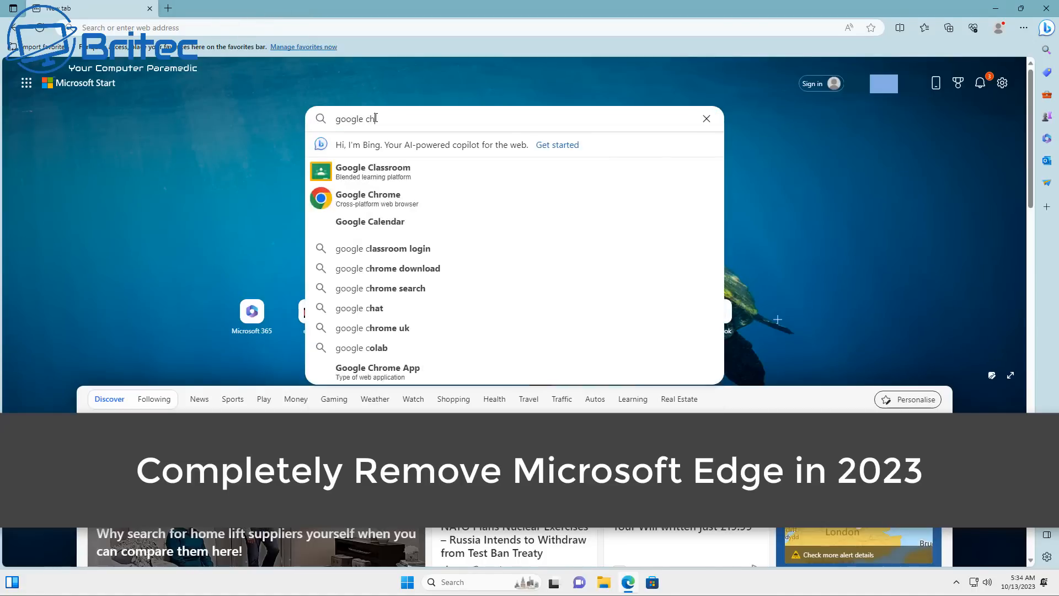
text(rome)
key(Return)
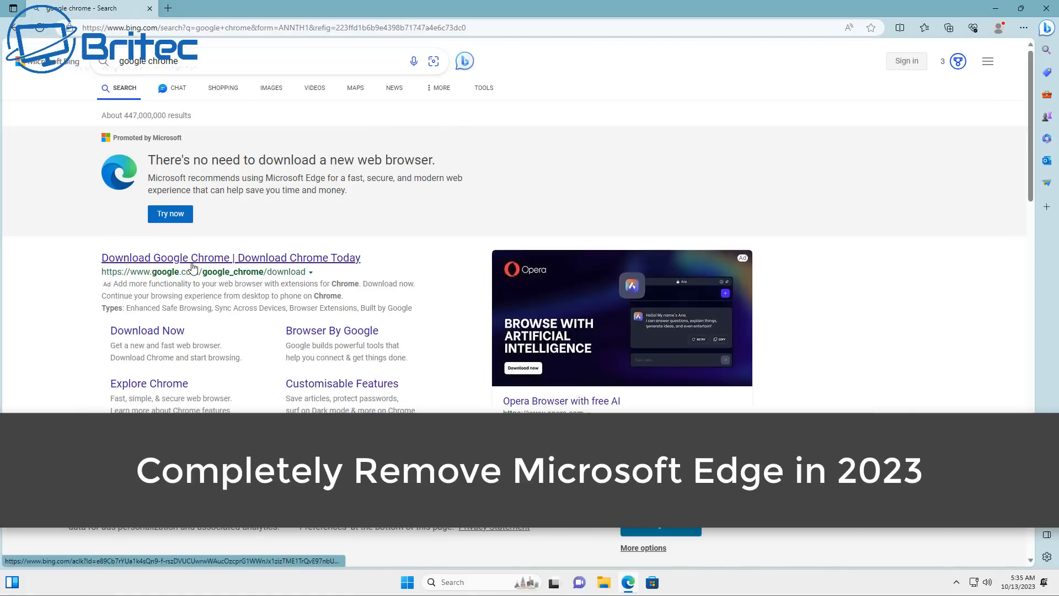
Open Google's Chrome download page and download the installer with usage statistics and crash reports turned off
click(153, 334)
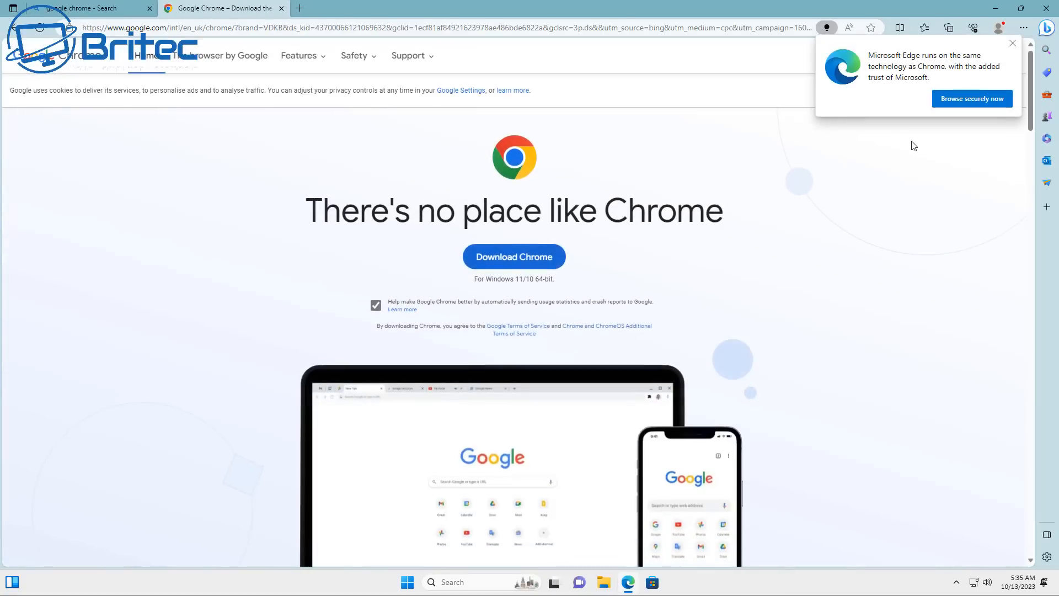
click(376, 305)
click(502, 255)
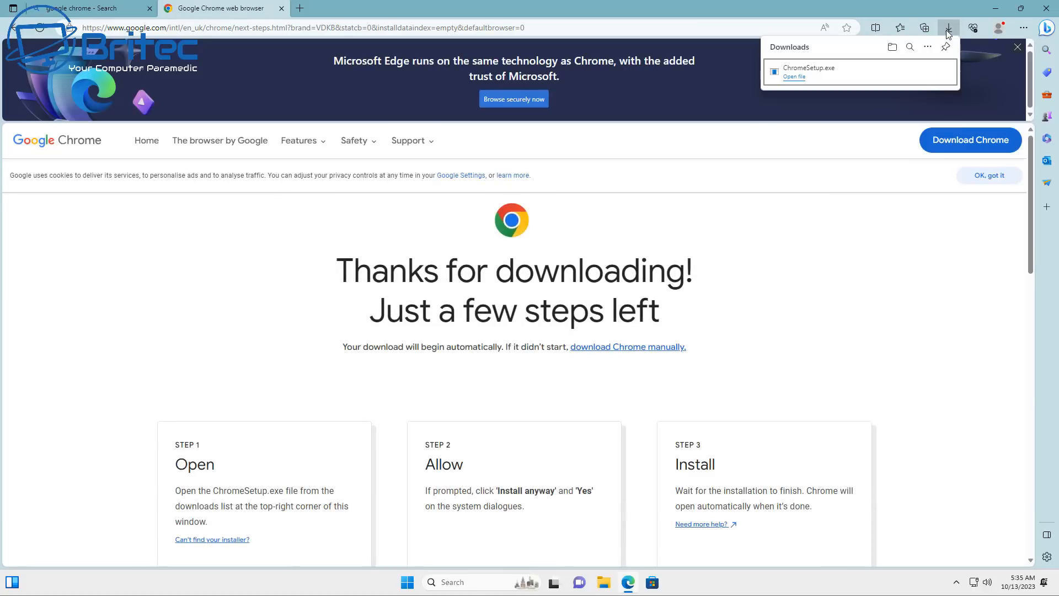
Run the downloaded ChromeSetup.exe with administrator permission and close the Edge browser
click(826, 76)
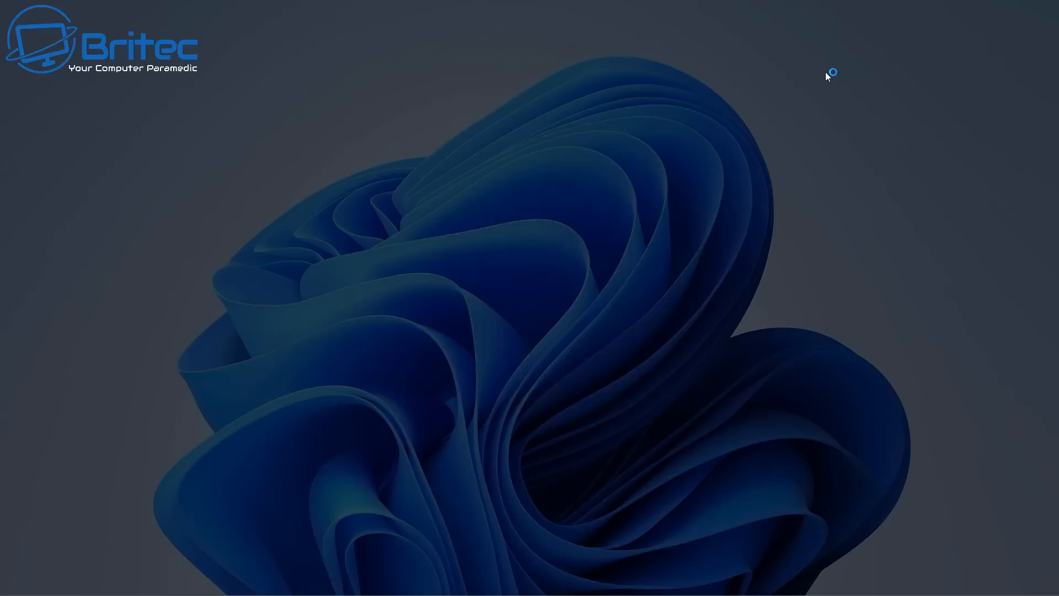
click(476, 384)
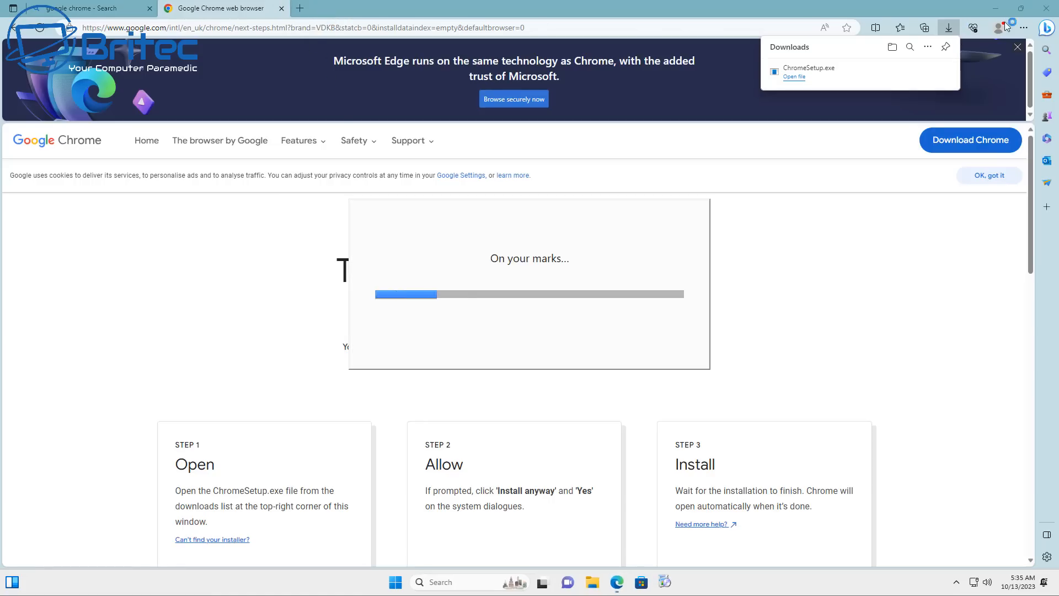
click(1045, 11)
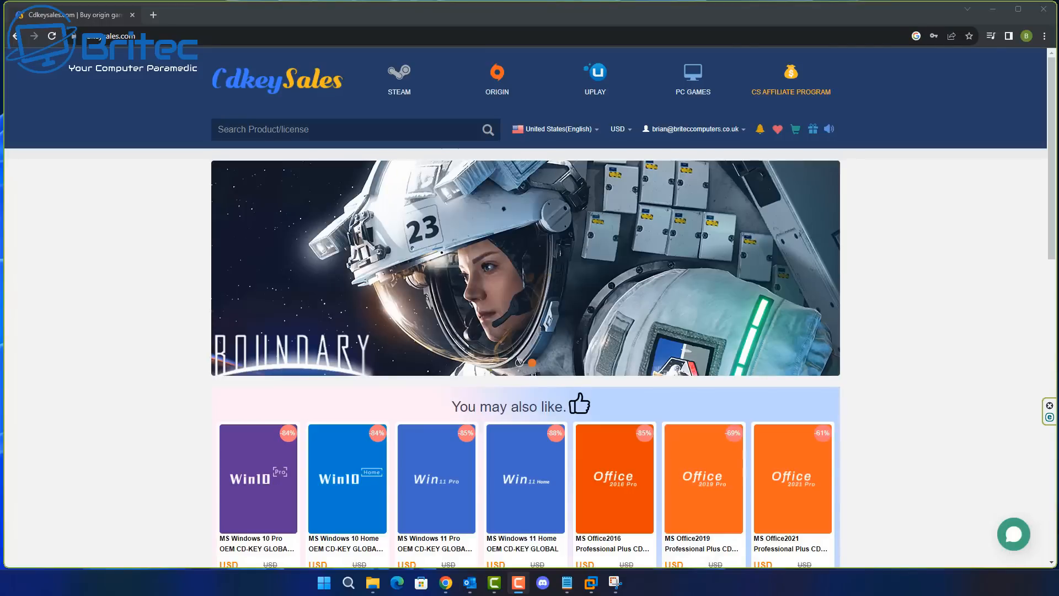
Start buying one MS Windows 10 Pro OEM CD-KEY GLOBAL-Lifetime on the Cdkeysales site
scroll(459, 459, down, 1)
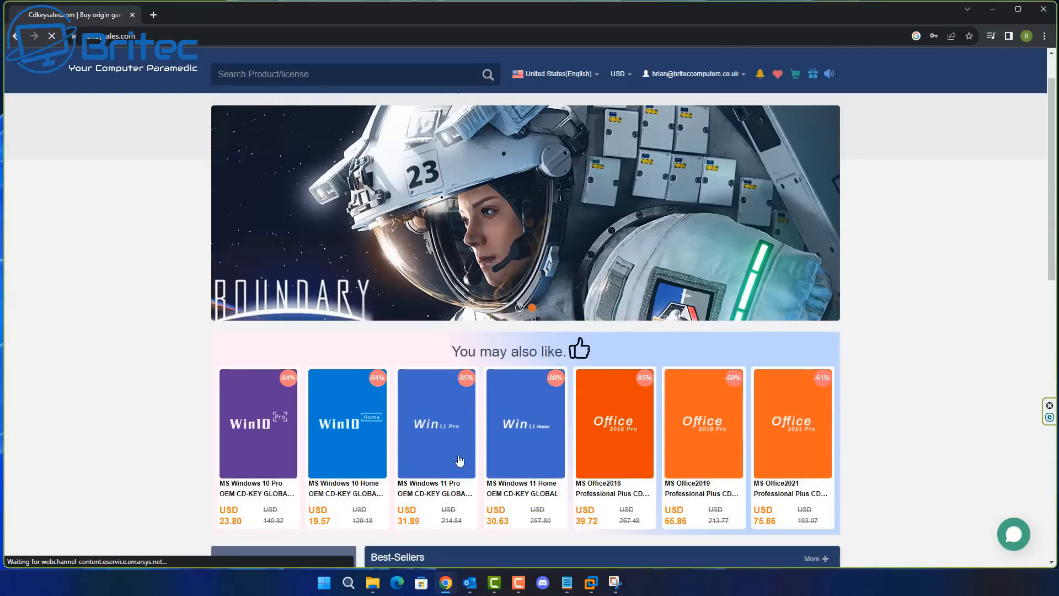
click(460, 460)
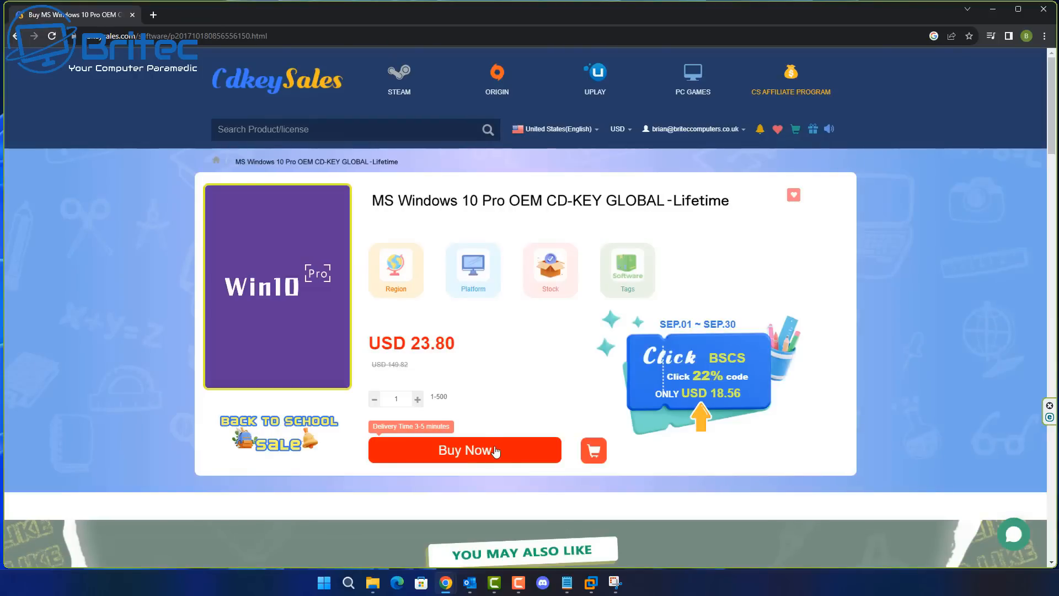
click(496, 452)
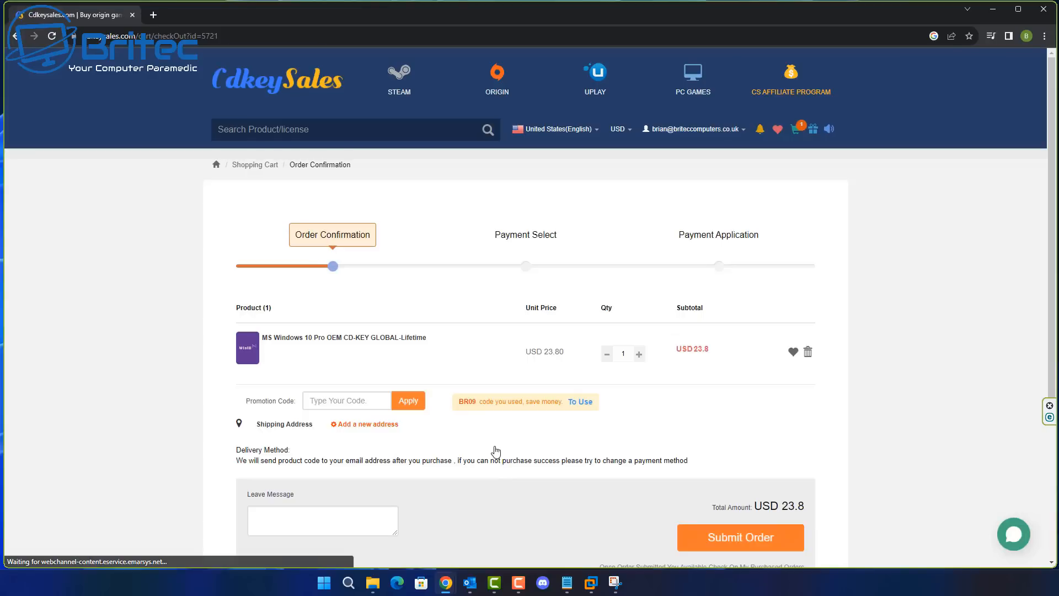
Apply promotion code BR09 to the order and submit it with PayPal as the payment method
click(369, 407)
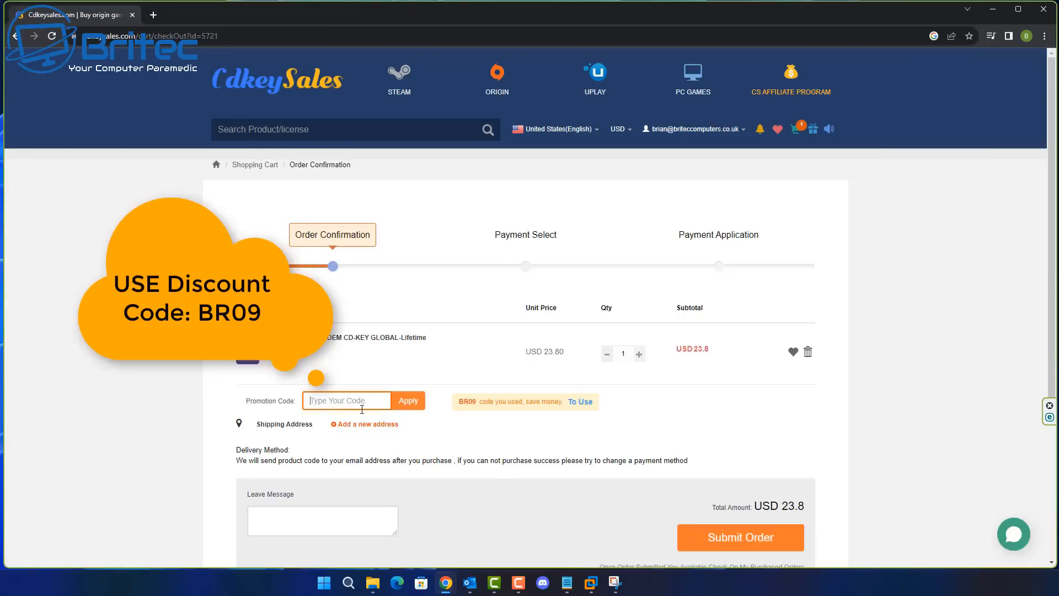
text(BR09)
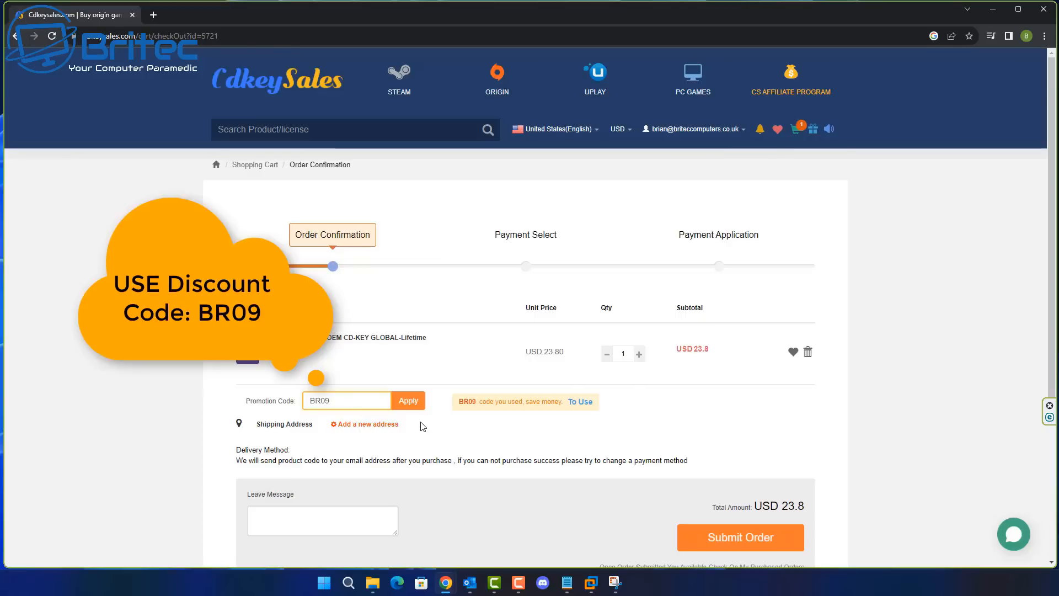
click(409, 402)
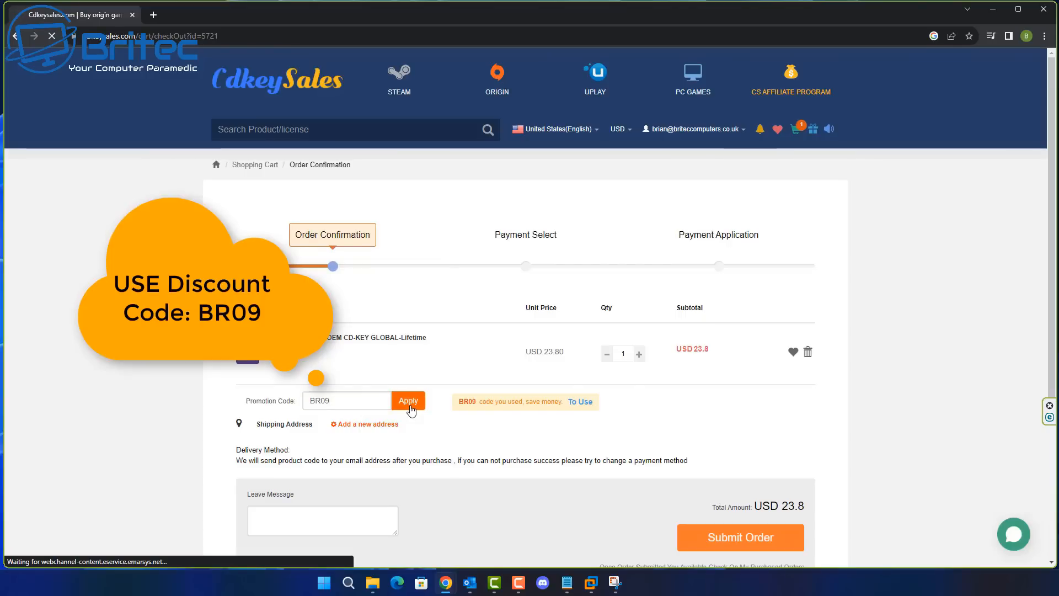
click(749, 545)
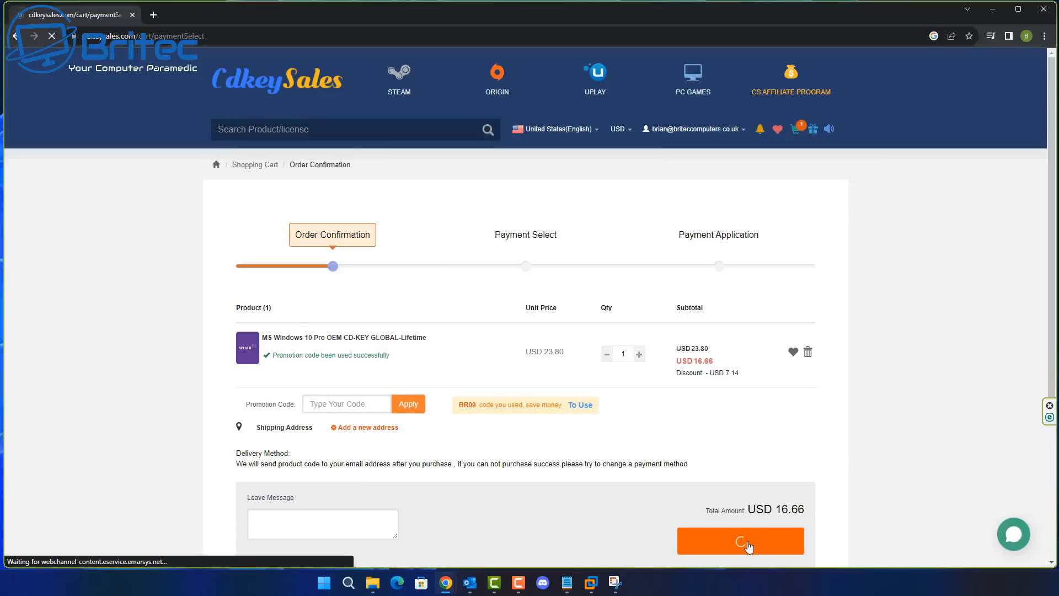
click(486, 368)
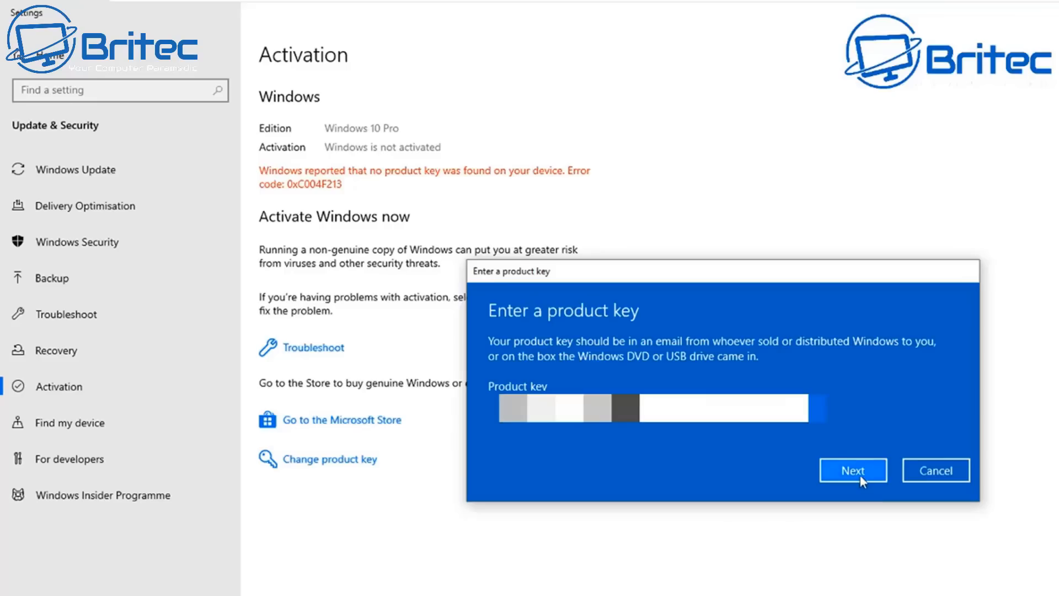
Activate Windows 10 Pro from the Activate Windows dialog in the Settings app
click(860, 474)
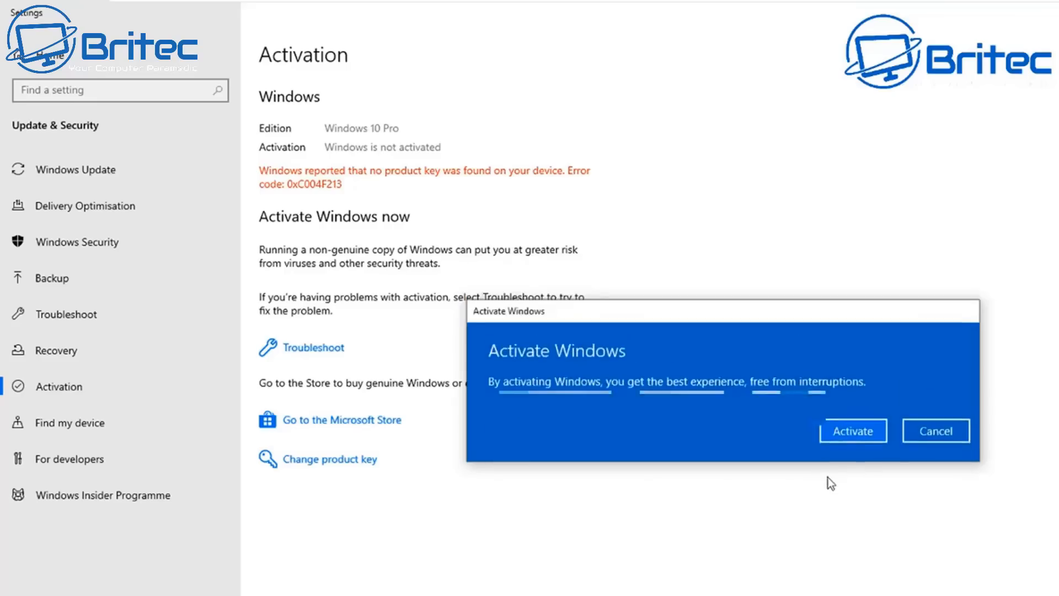
click(855, 431)
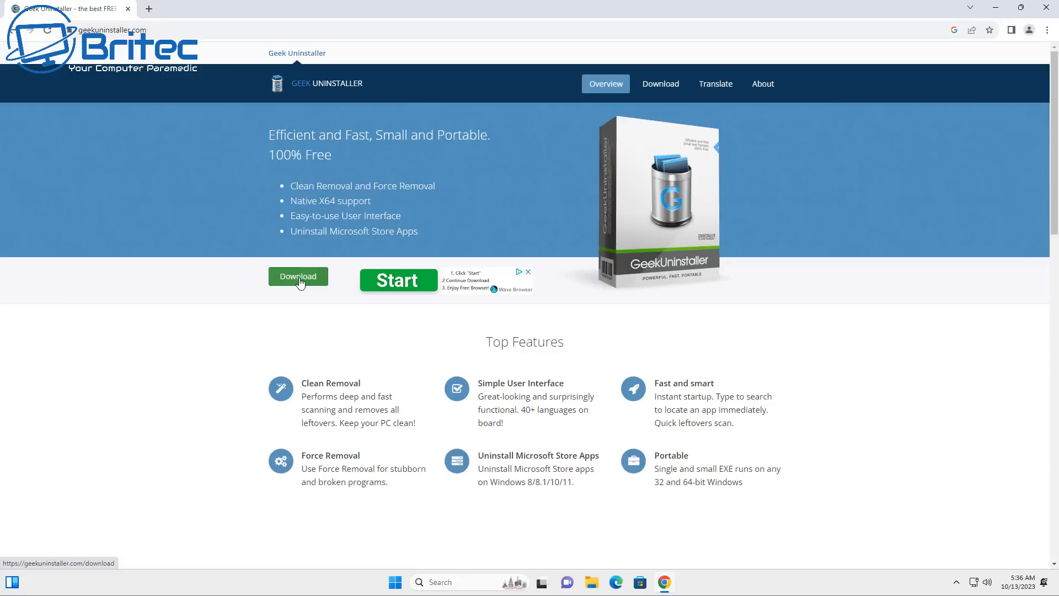
Download the 7Z version of Geek Uninstaller Free in Chrome from the Geek Uninstaller download page
click(298, 277)
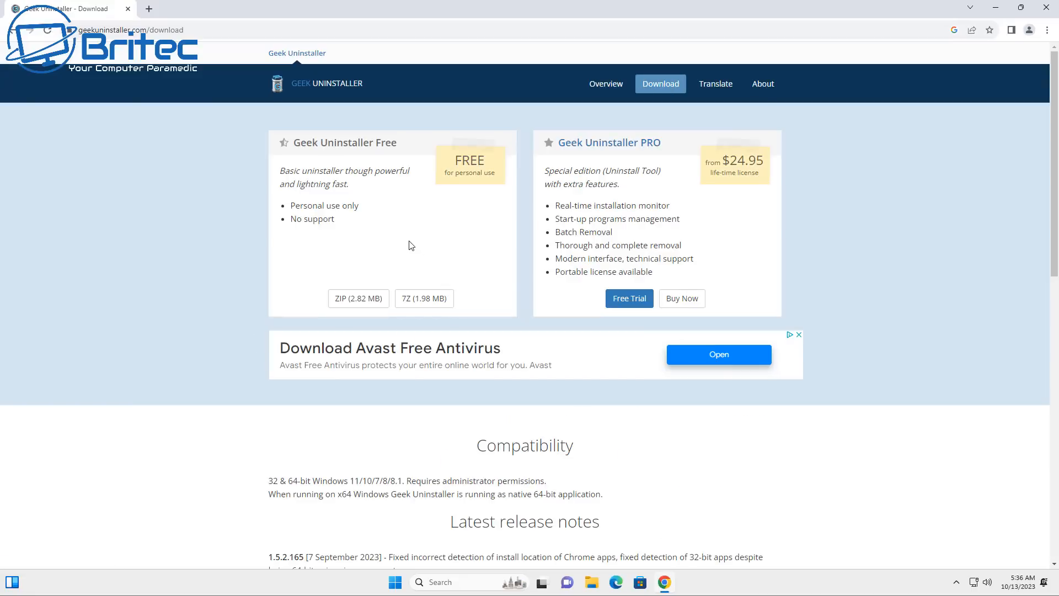
click(417, 301)
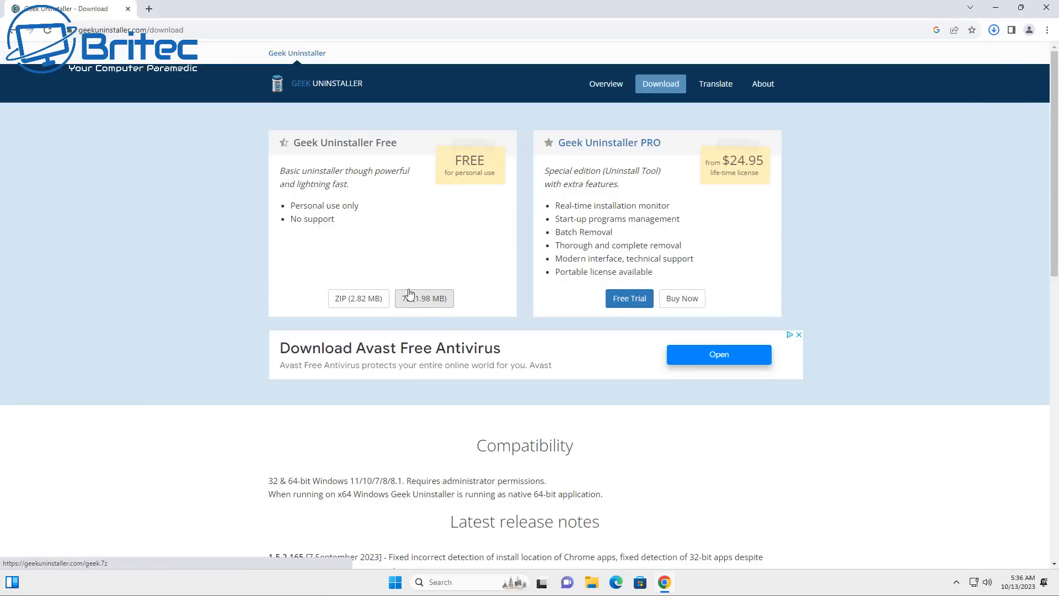
Search Google for "delete on boot" in a new browser tab
click(149, 9)
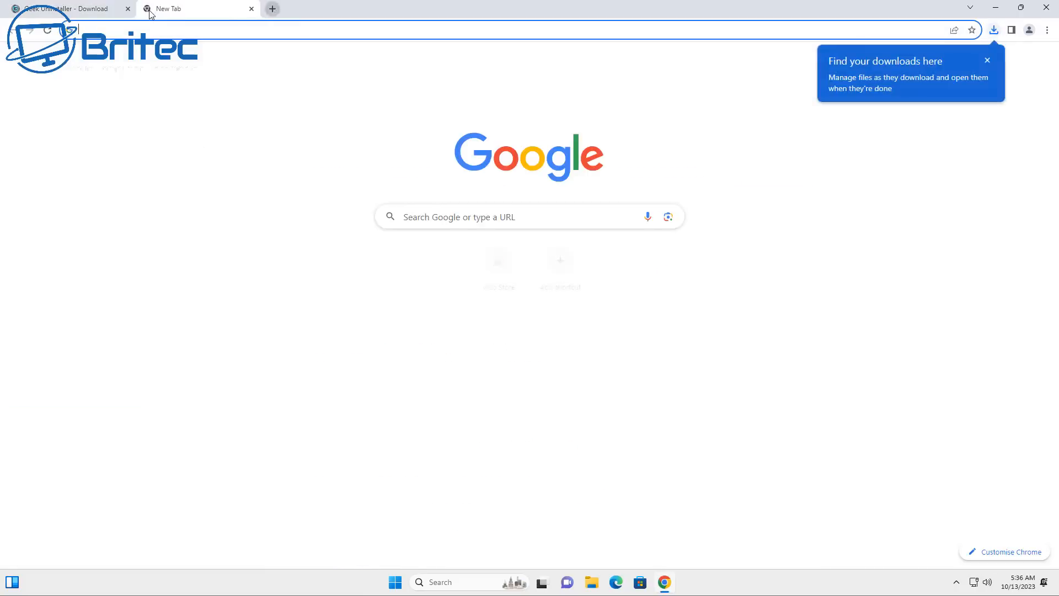
click(416, 218)
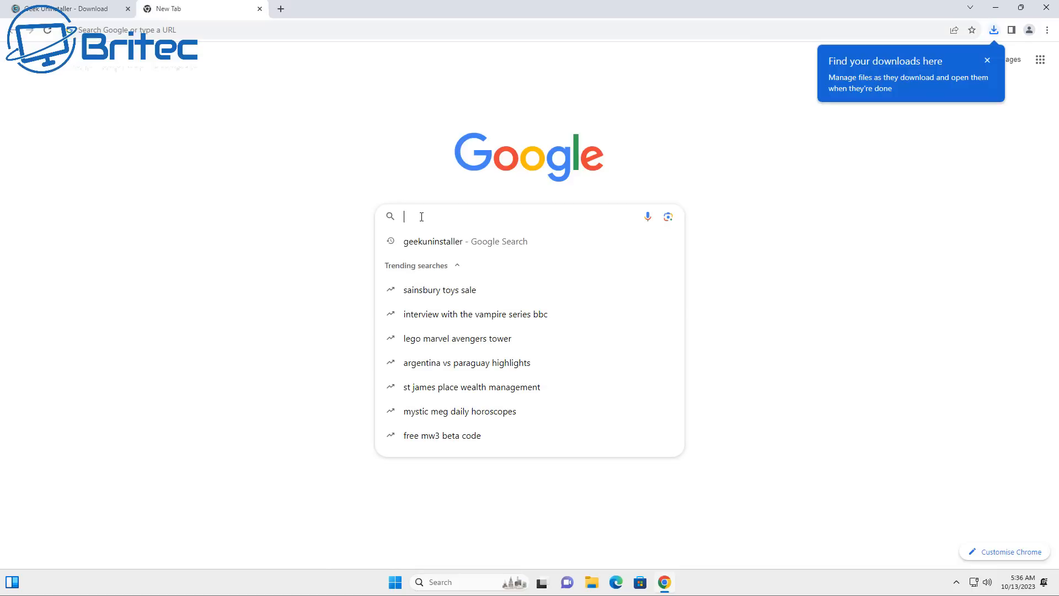
text(delete)
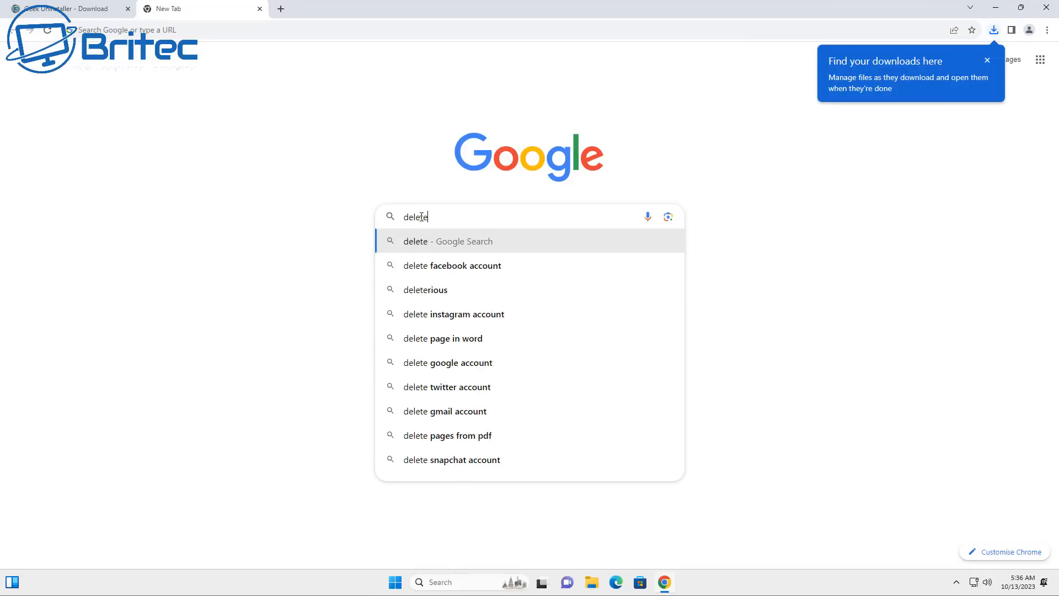
text( on boot)
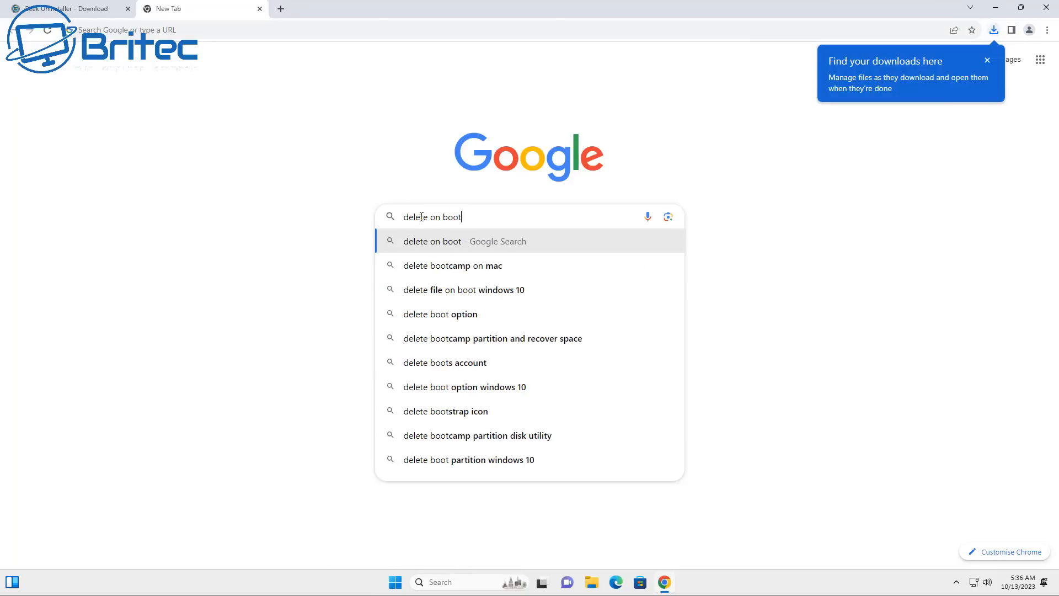
key(Return)
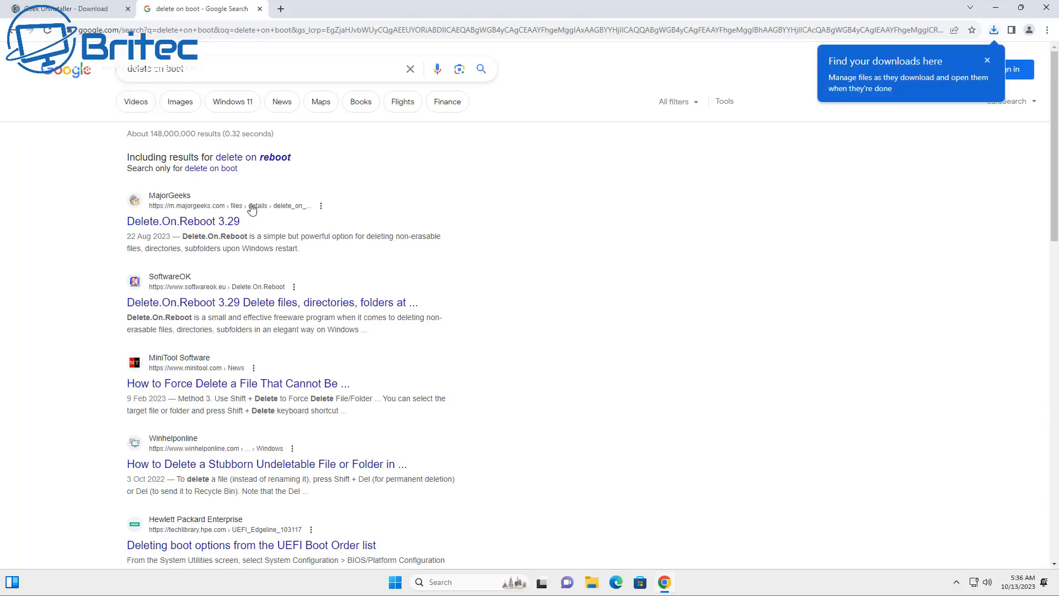
Download Delete.On.Reboot_x64.zip for 64-bit Windows from the SoftwareOK website and close the browser
click(253, 302)
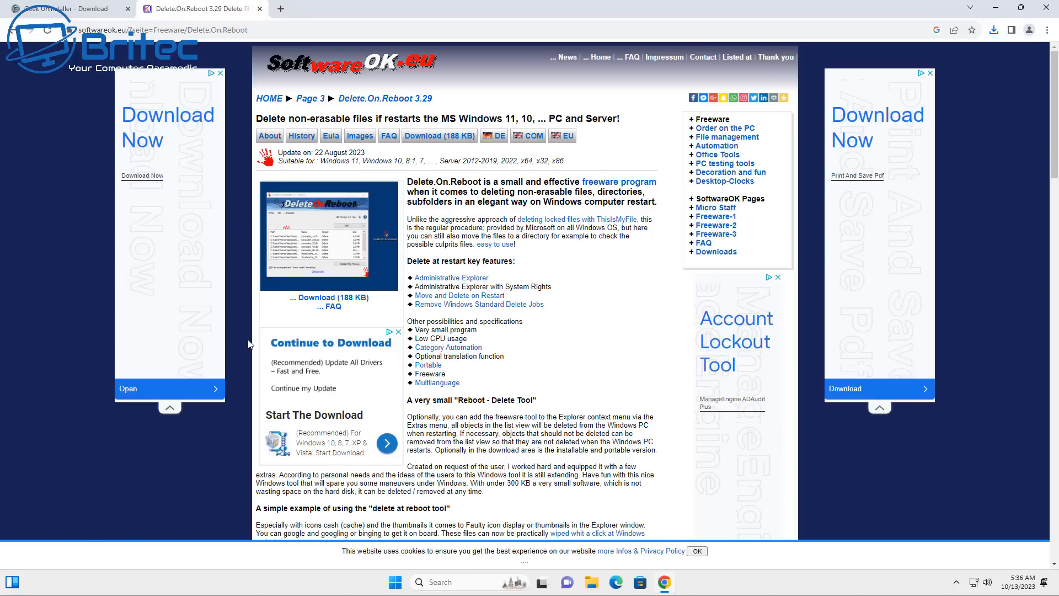
click(434, 142)
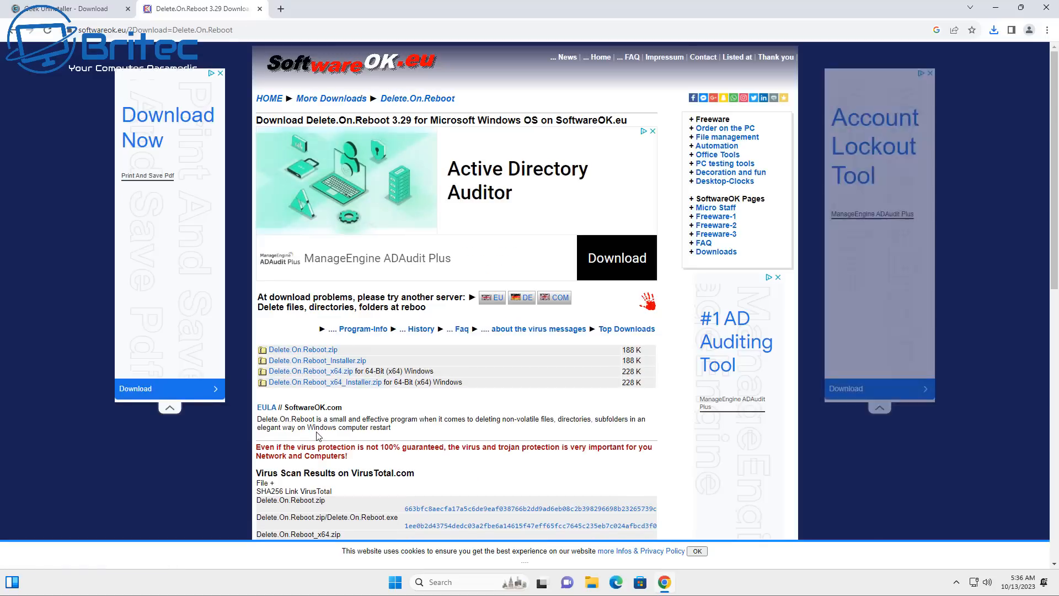
click(303, 371)
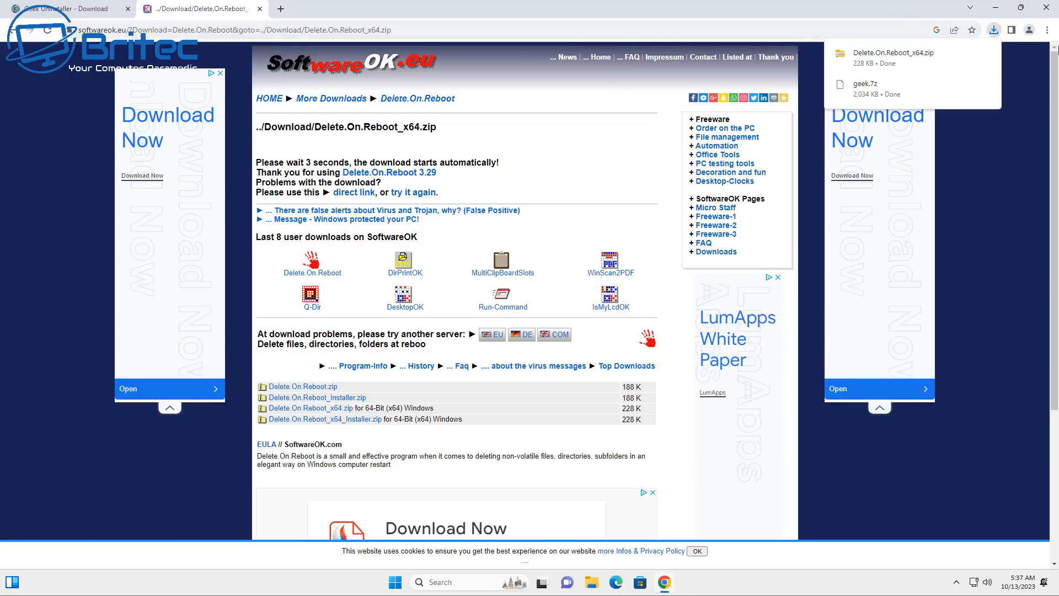
click(1046, 8)
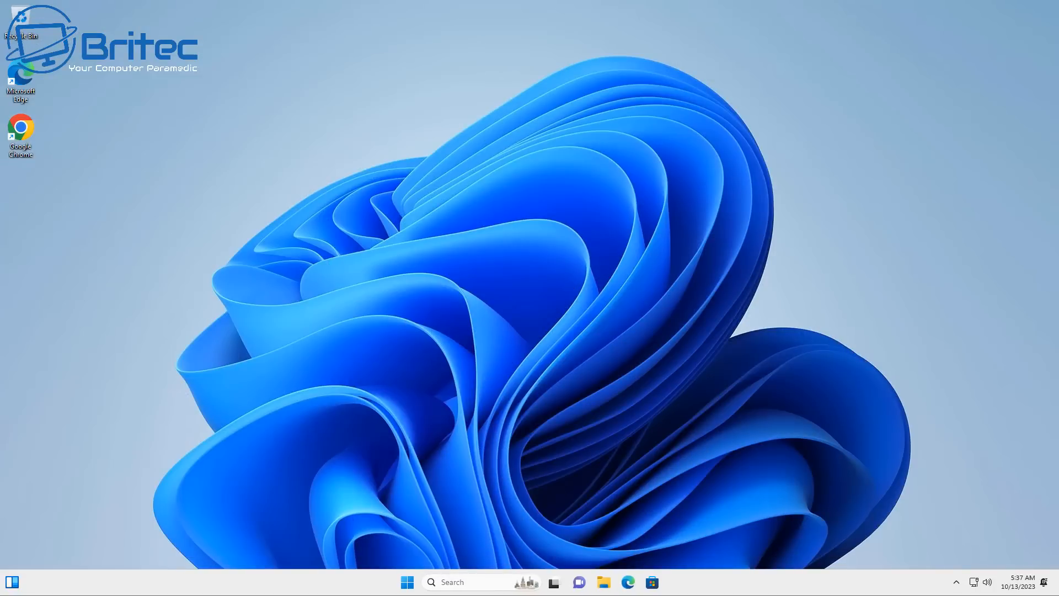
Extract the Delete.On.Reboot_x64 archive in the Downloads folder and close the extracted folder's window
click(604, 582)
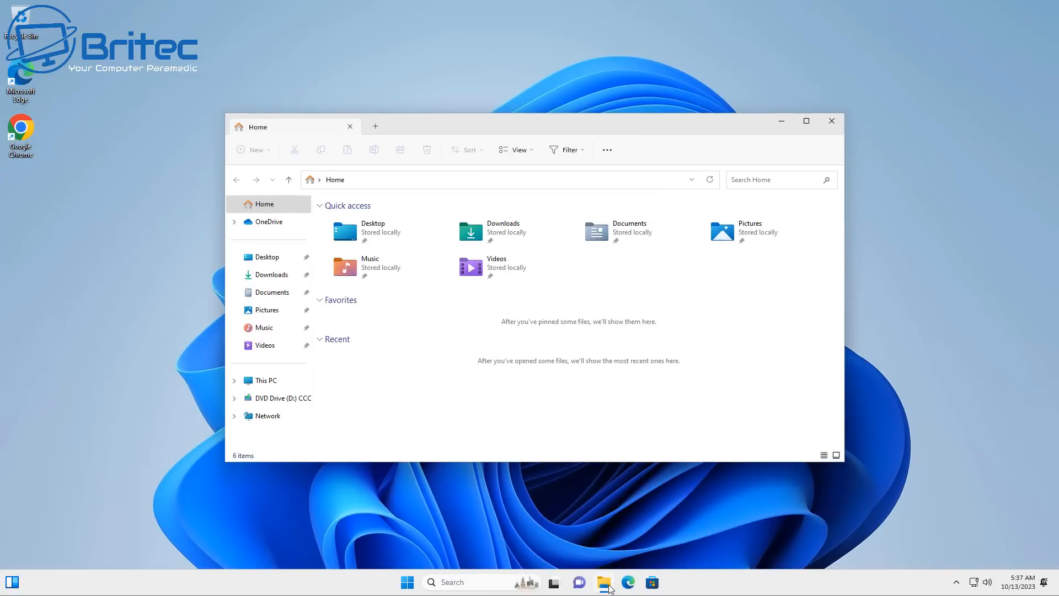
click(259, 277)
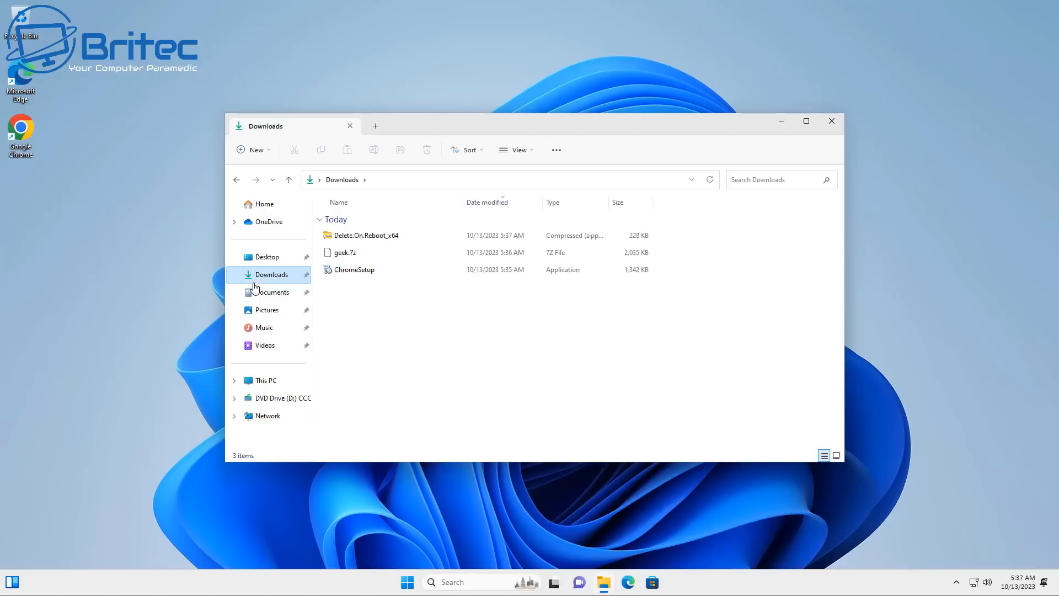
right_click(357, 239)
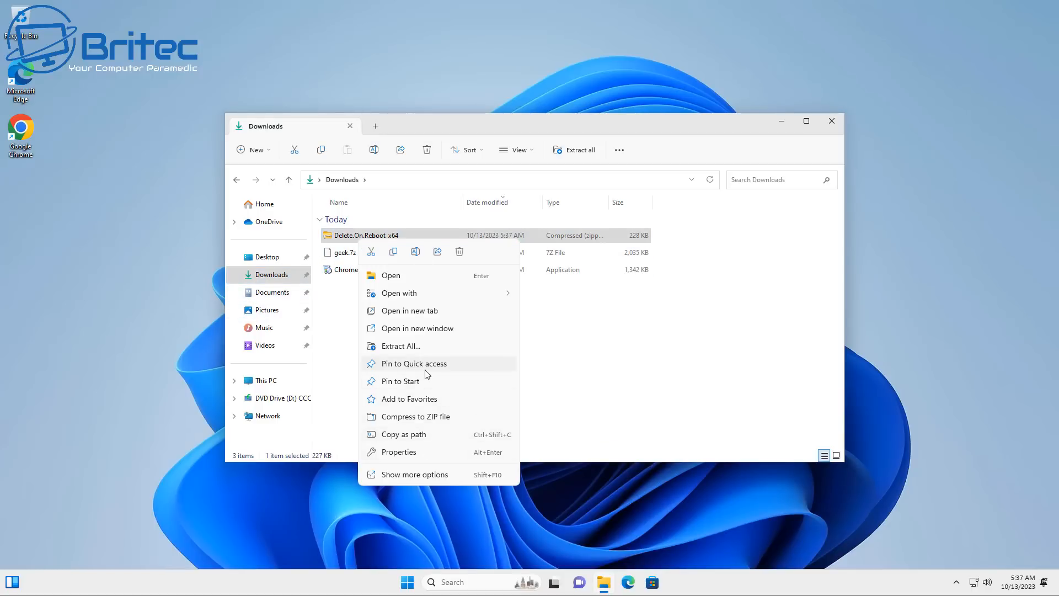
click(419, 349)
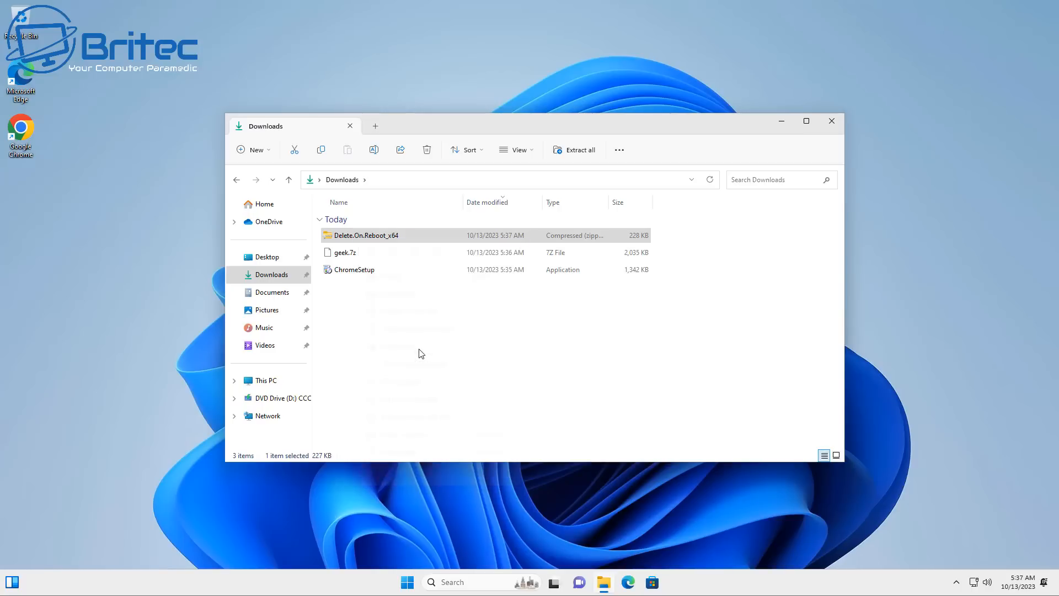
click(628, 396)
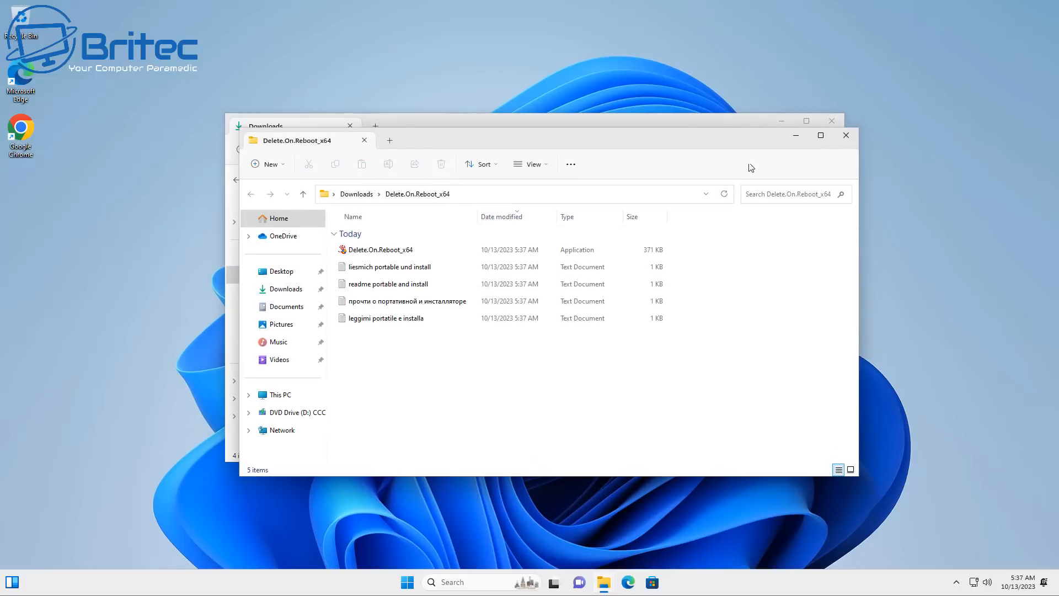
click(846, 136)
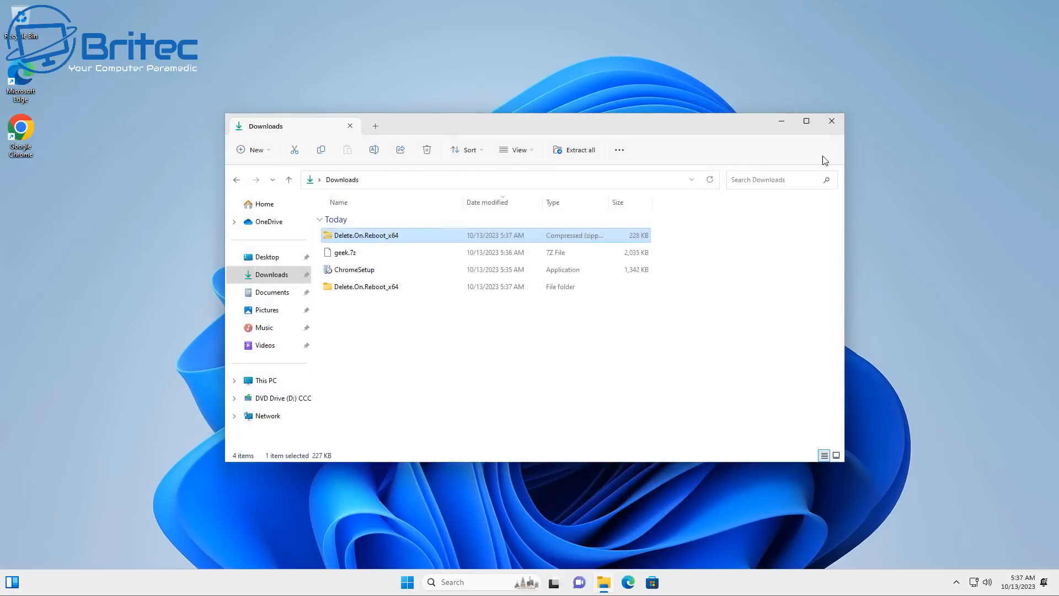
click(349, 252)
right_click(347, 254)
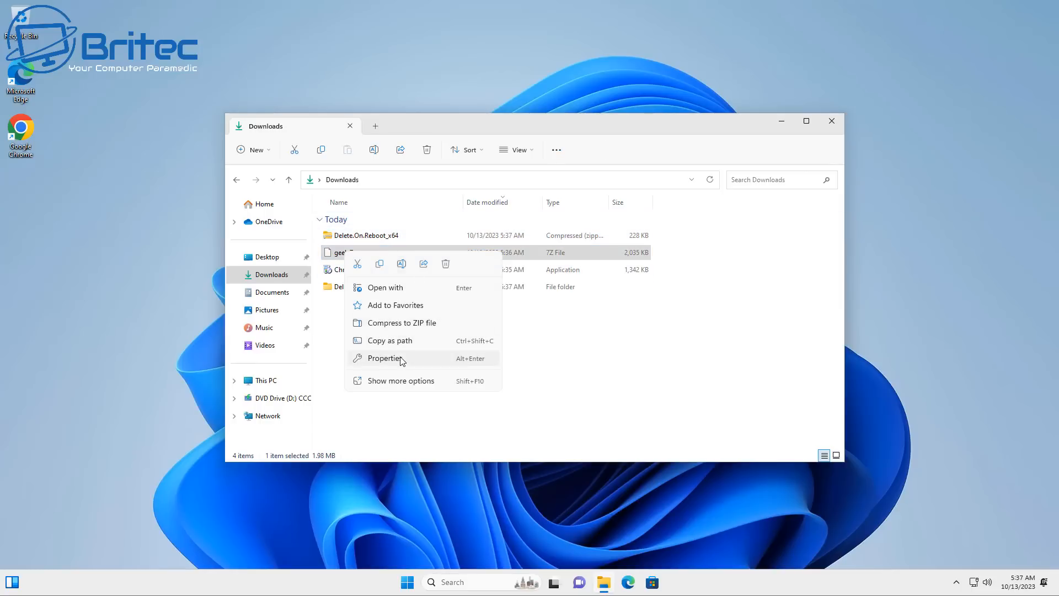
click(576, 386)
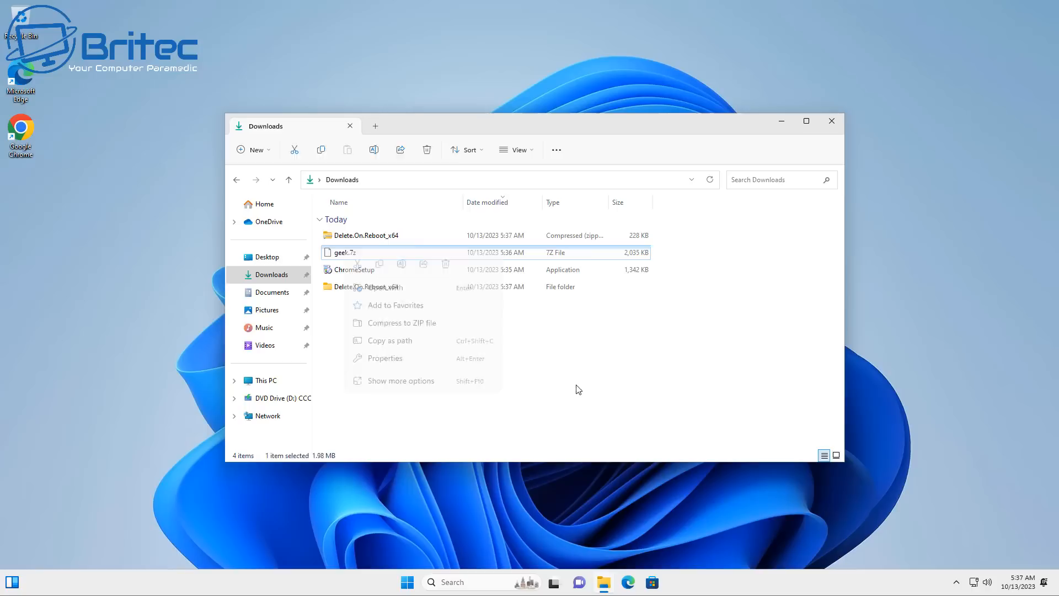
right_click(350, 257)
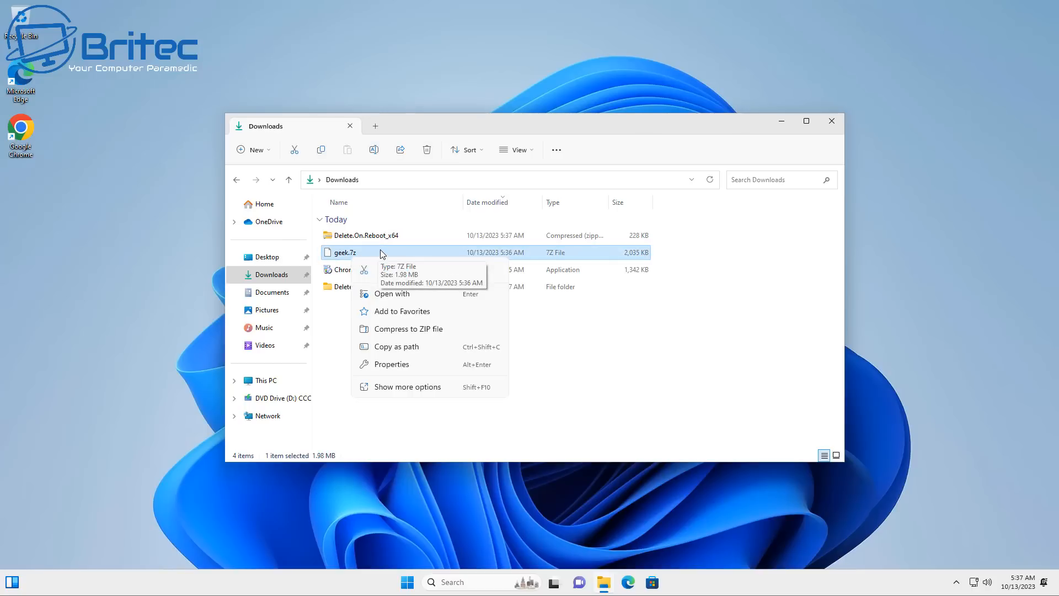
click(401, 388)
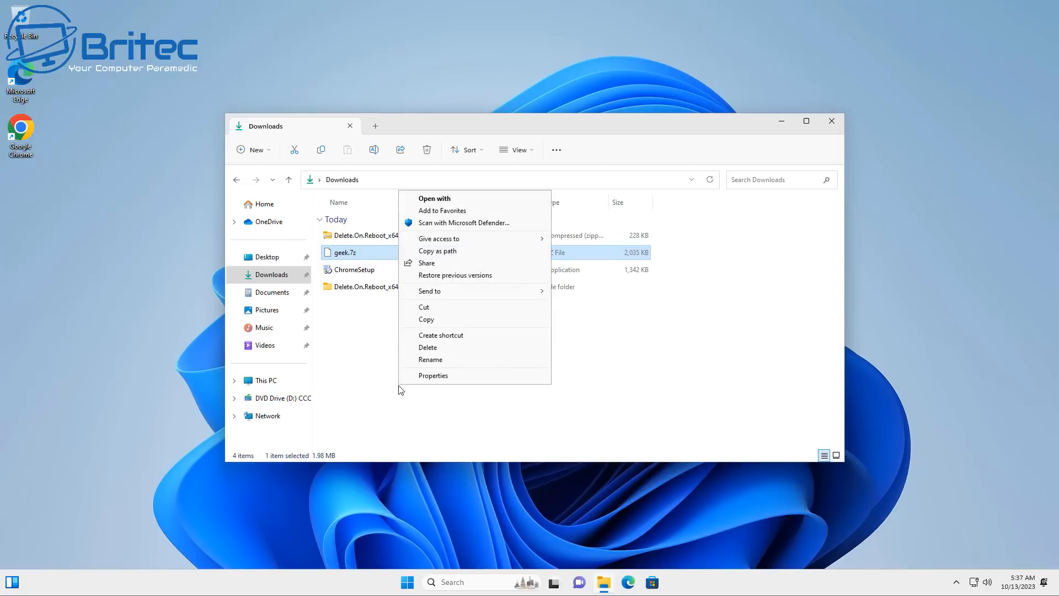
click(376, 412)
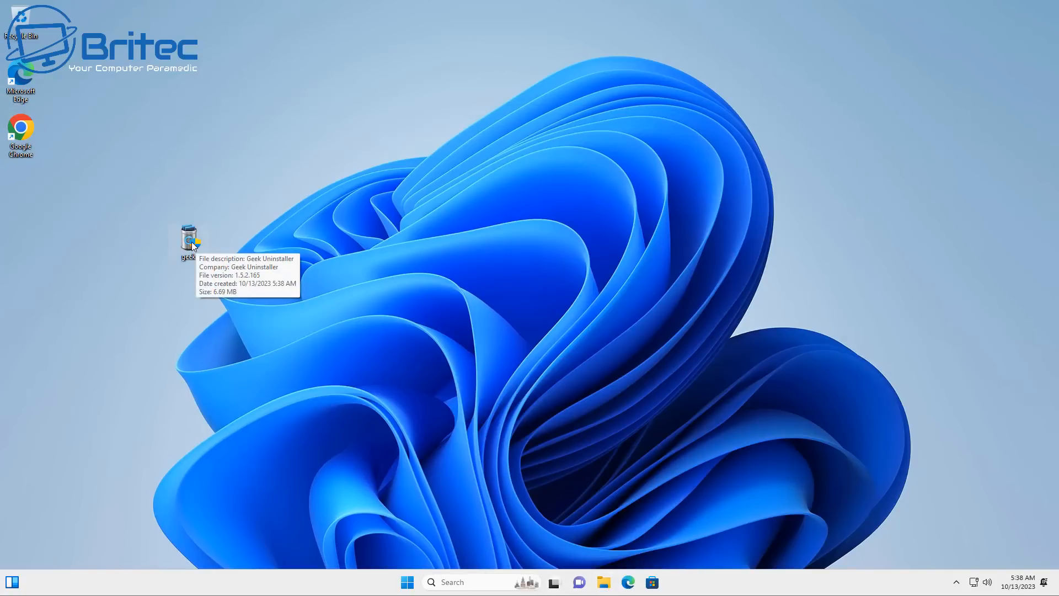
Launch Geek Uninstaller from the desktop with permission to make changes, and force-remove Microsoft Edge with all its leftover traces
double_click(191, 242)
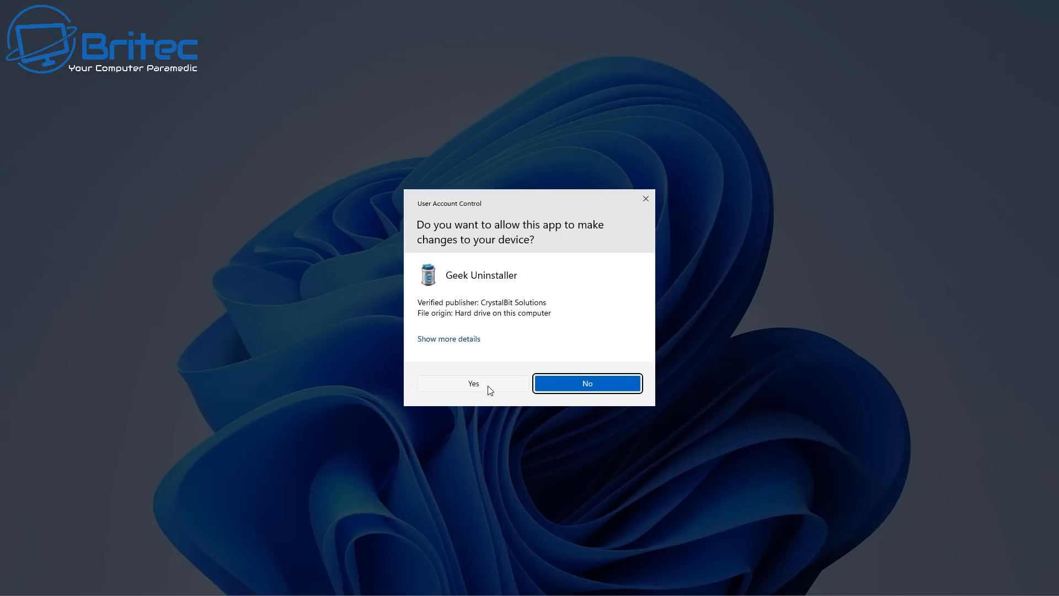
click(490, 390)
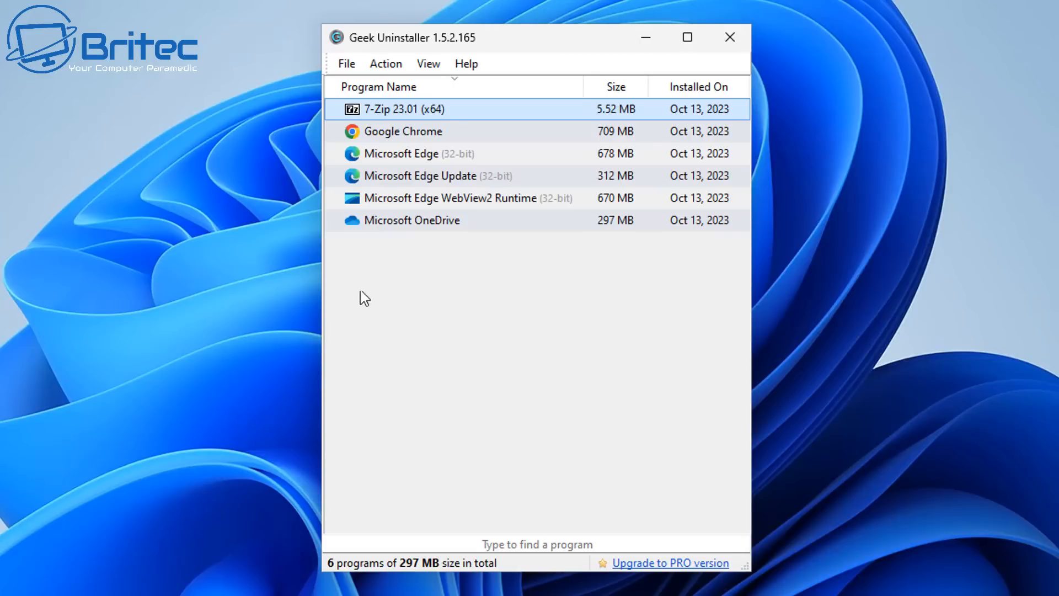
click(393, 164)
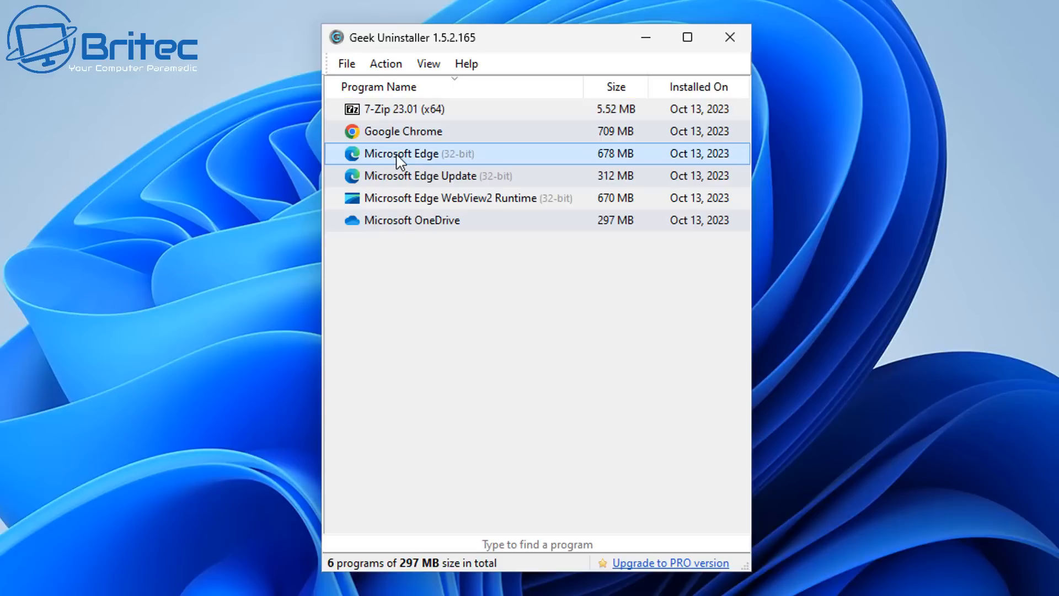
right_click(398, 160)
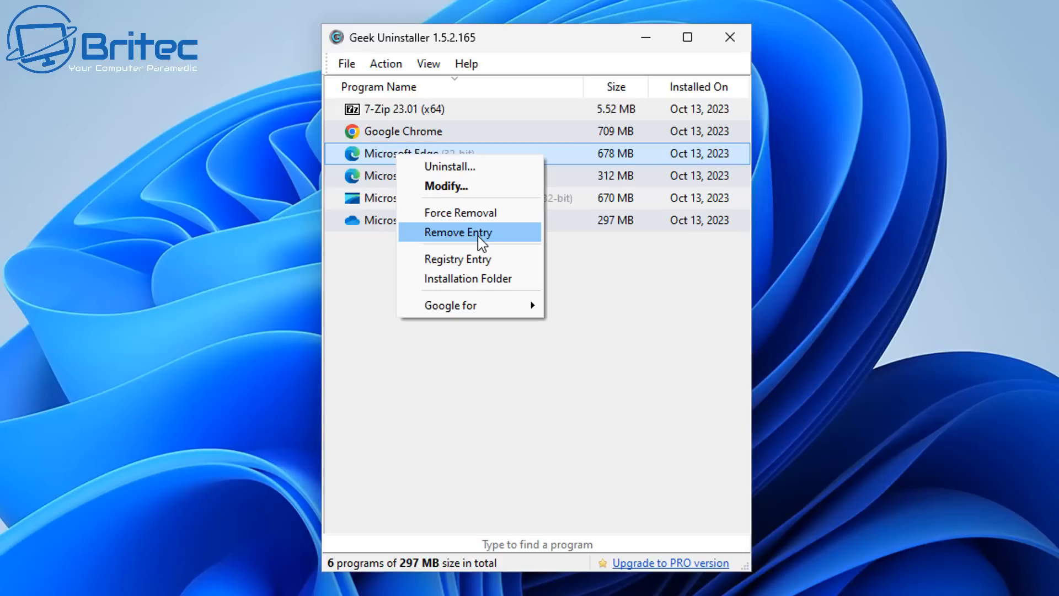
click(482, 214)
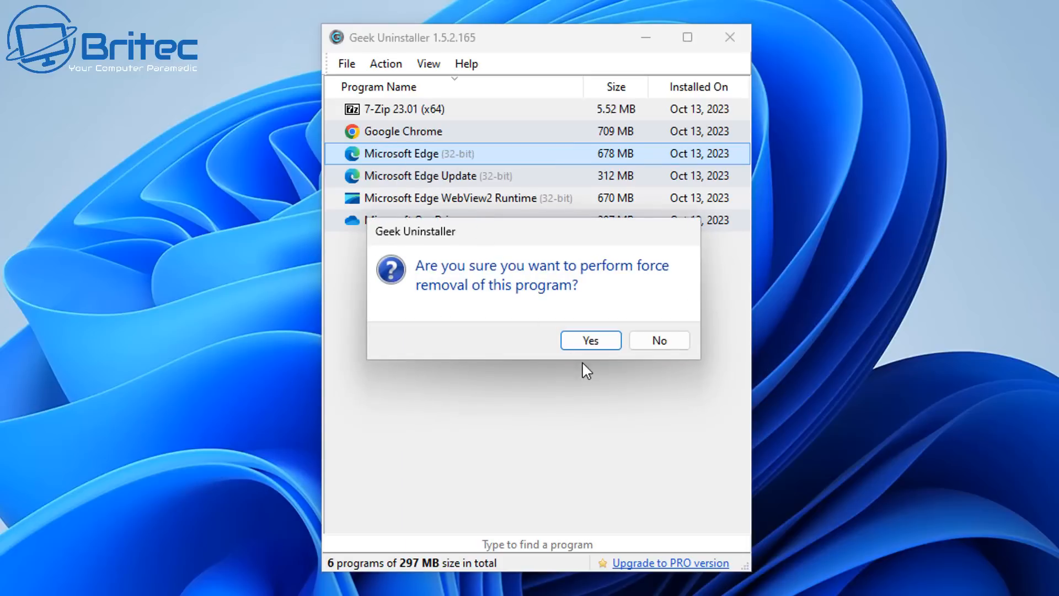
click(591, 342)
click(590, 341)
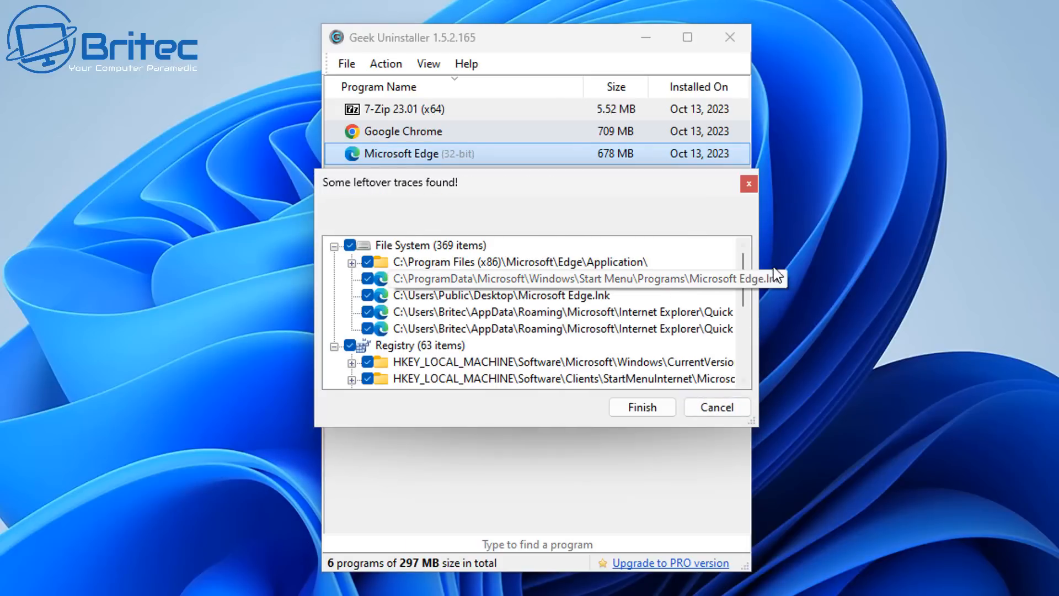
drag(745, 270, 762, 366)
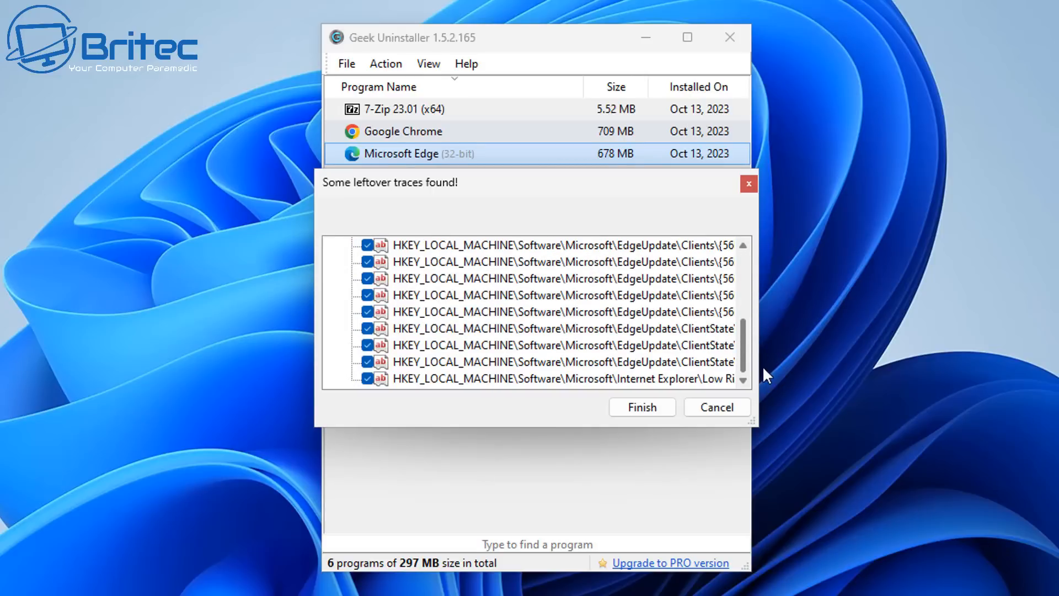
click(647, 411)
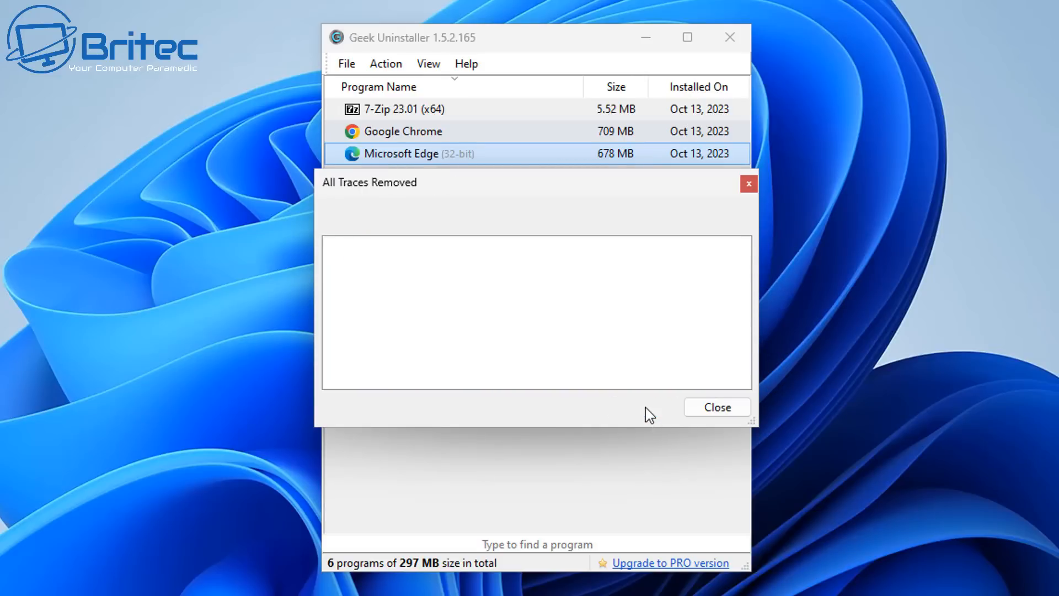
click(708, 408)
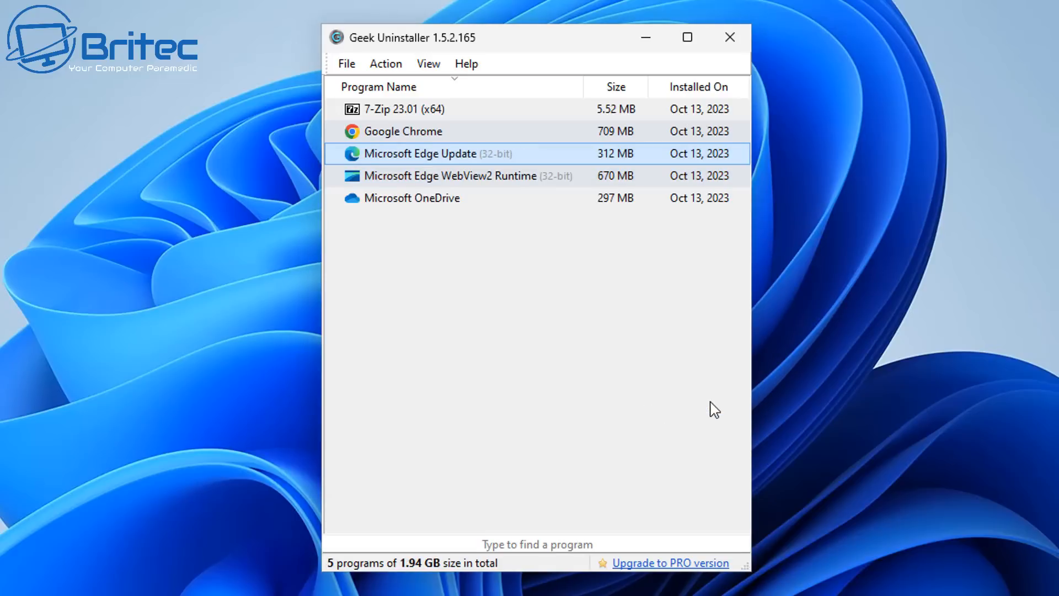
Force-remove Microsoft Edge Update and delete all its leftover files and registry entries
right_click(461, 152)
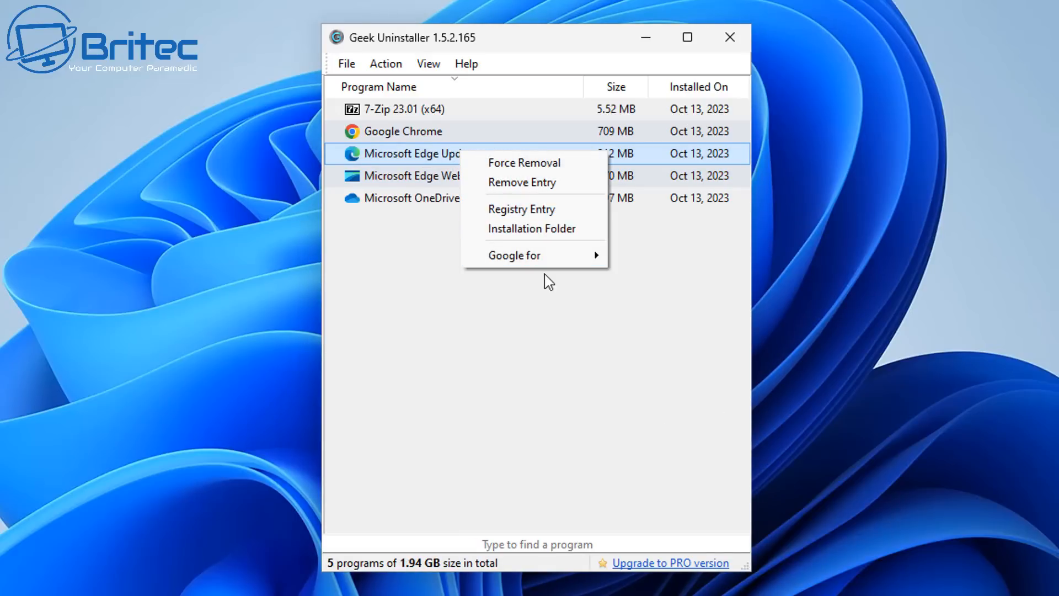
click(545, 164)
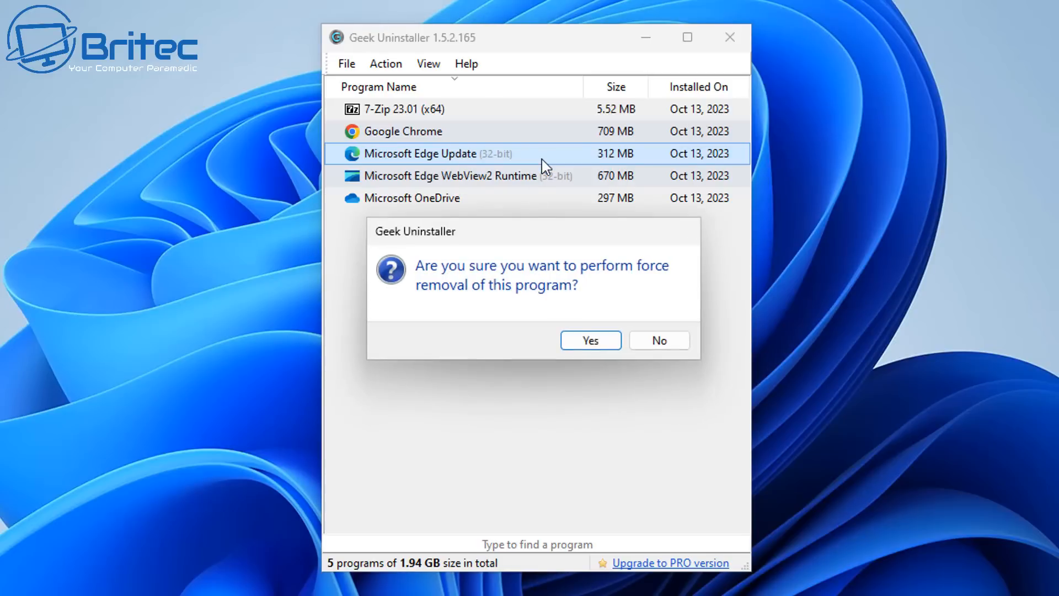
click(596, 347)
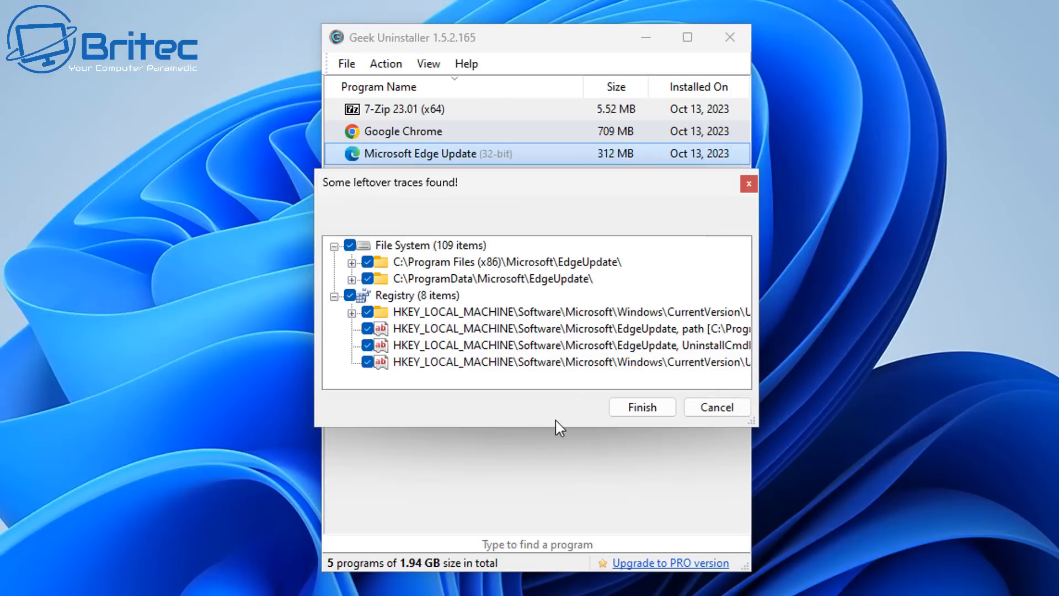
click(642, 413)
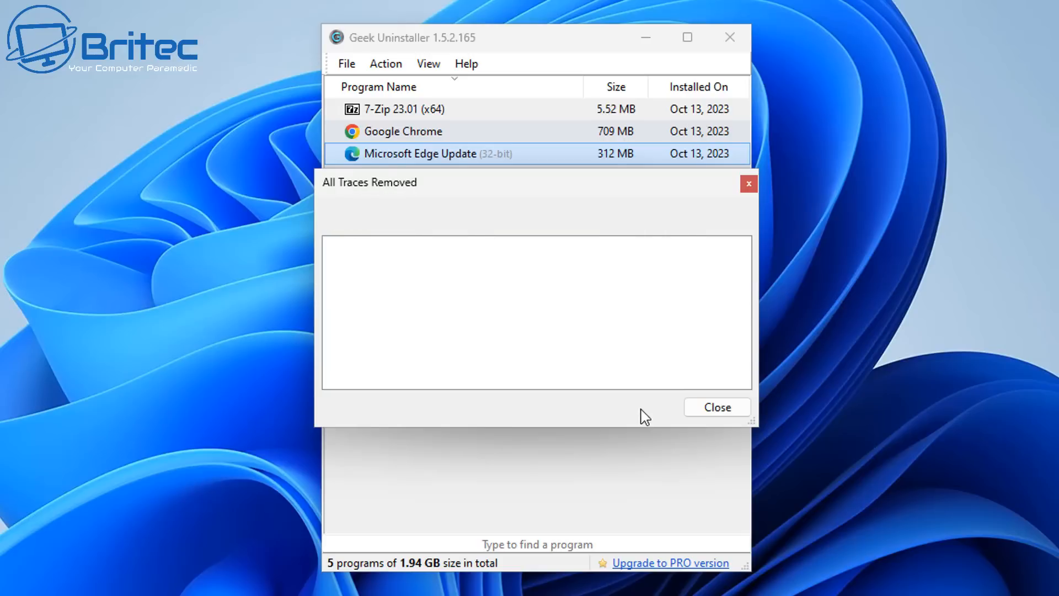
click(716, 408)
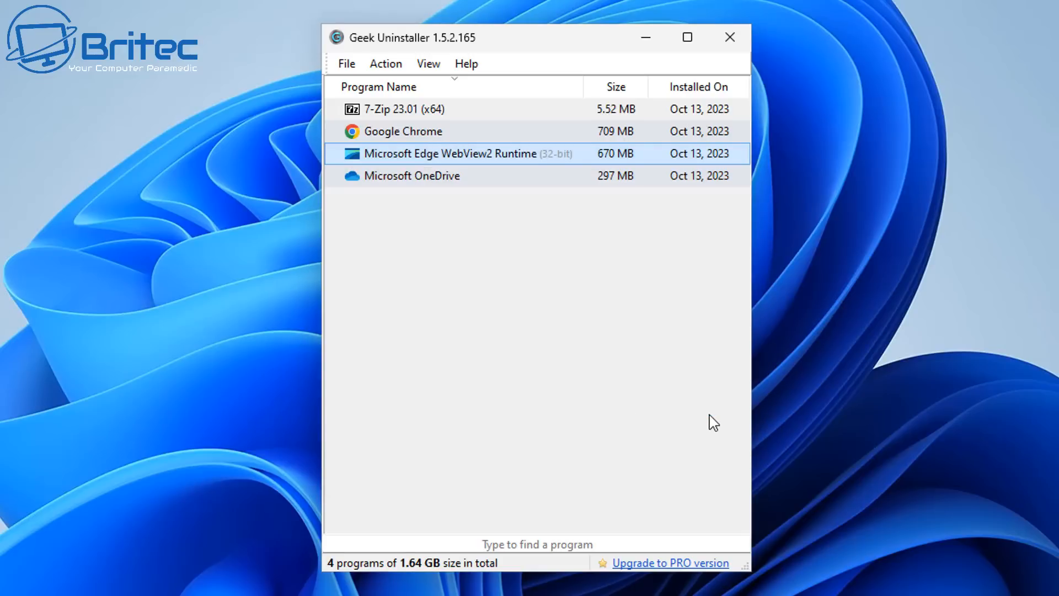
Force-remove Microsoft Edge WebView2 Runtime with all its leftover traces and close Geek Uninstaller
right_click(477, 161)
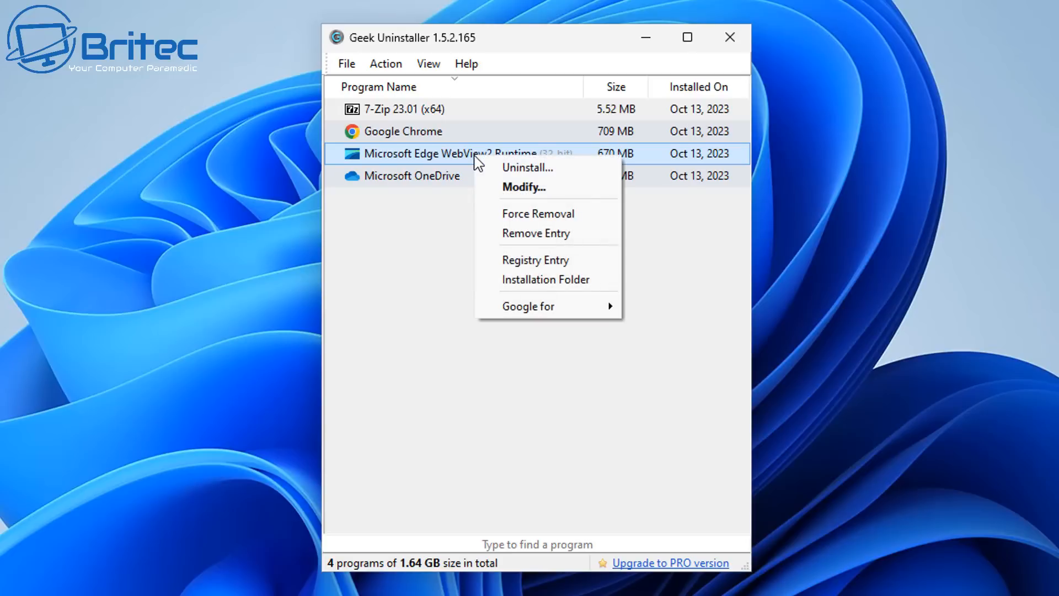
click(549, 213)
click(588, 339)
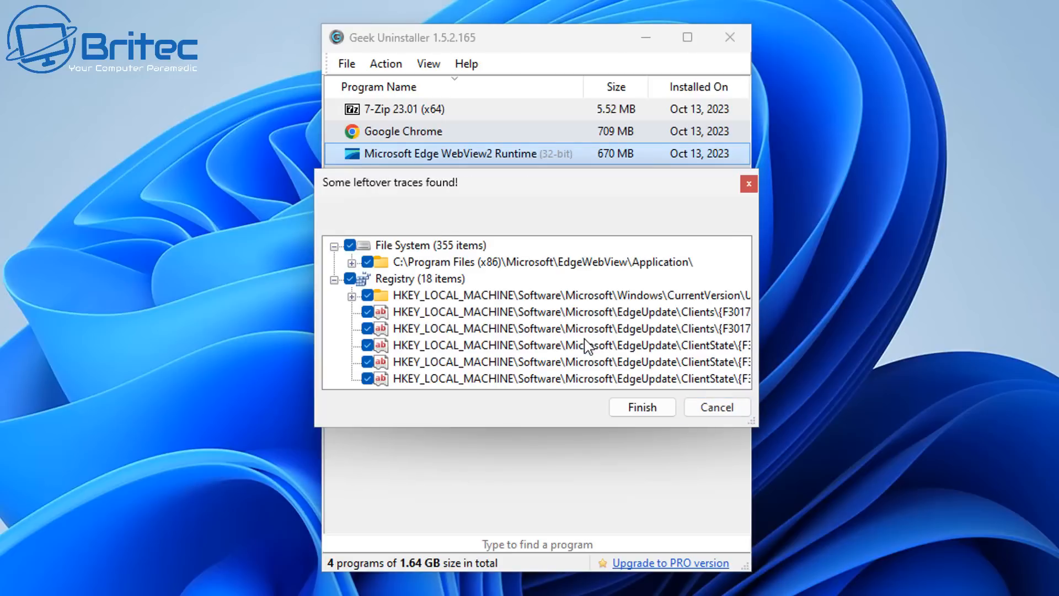
click(652, 407)
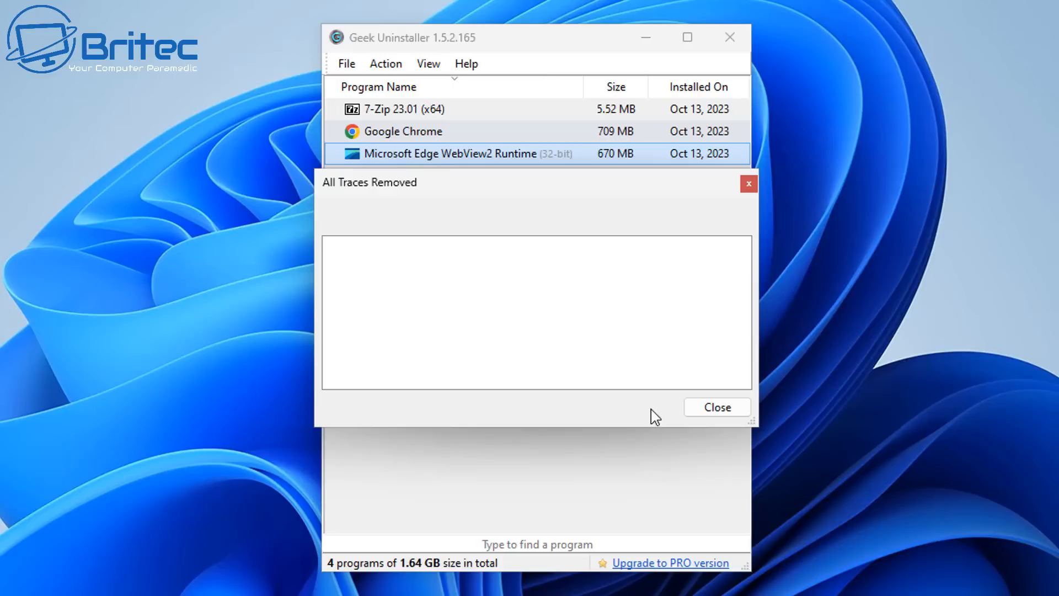
click(719, 412)
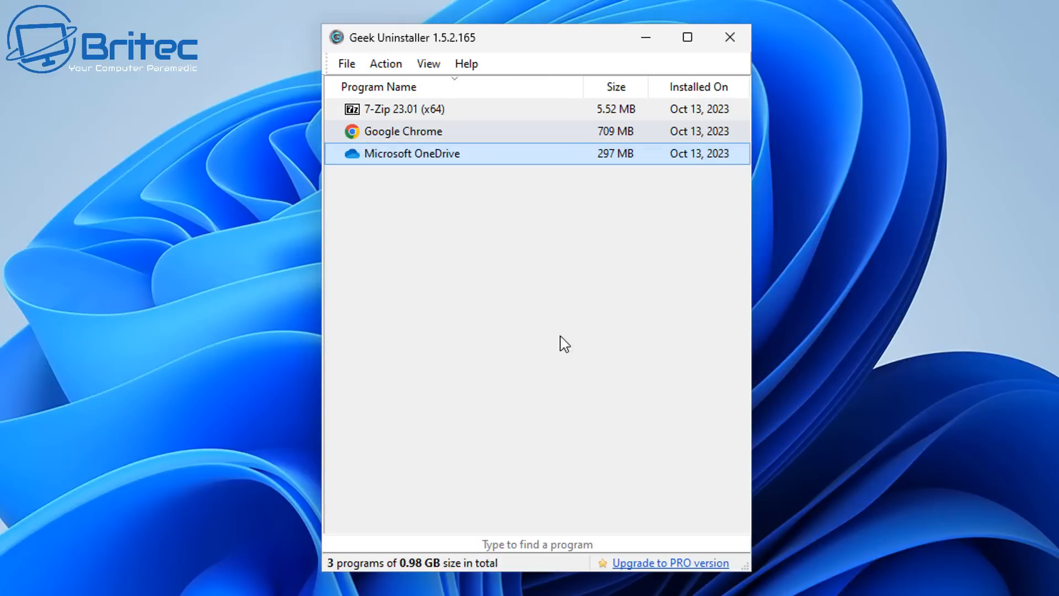
click(735, 38)
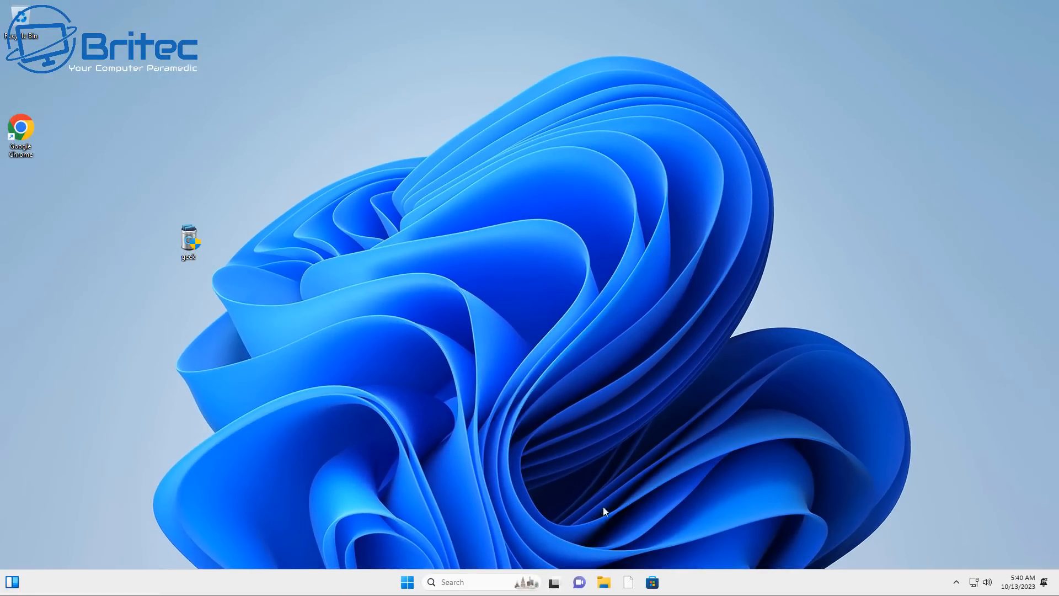
right_click(629, 581)
click(627, 553)
Open the Microsoft folder inside Program Files (x86) on Local Disk (C:) in File Explorer
click(604, 582)
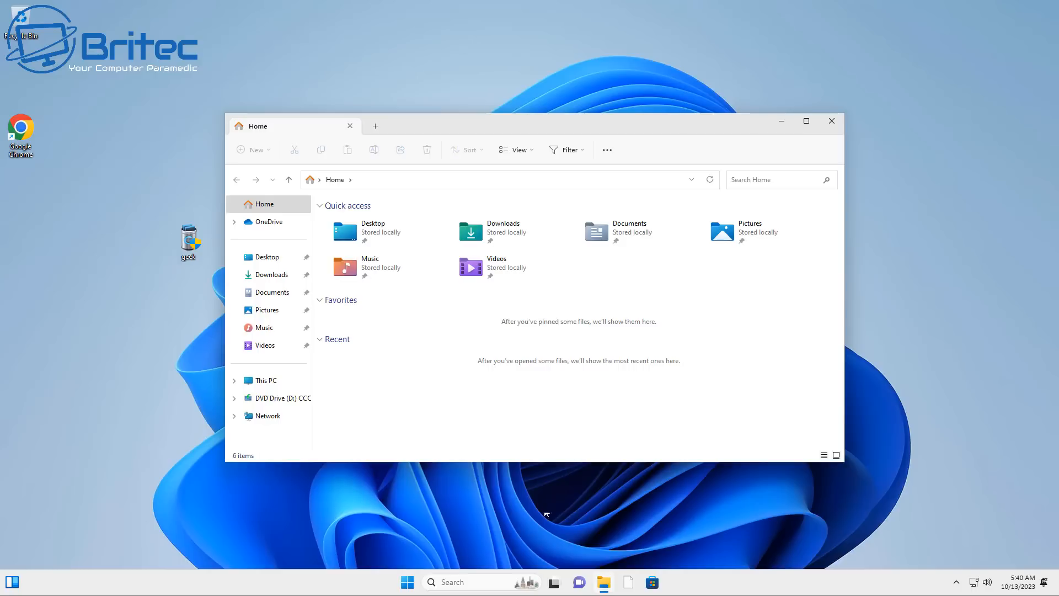
click(265, 380)
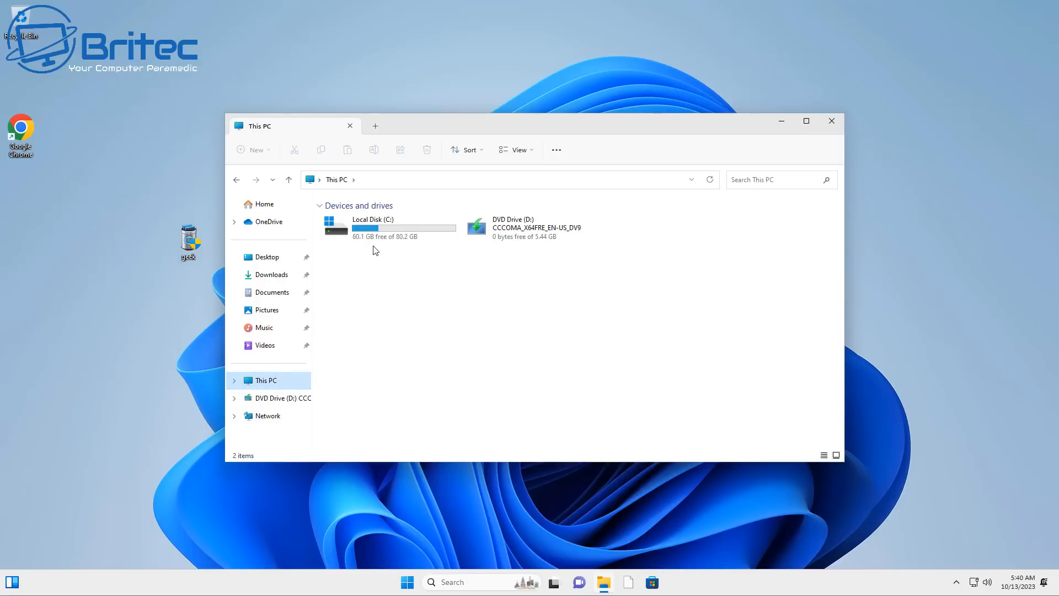
click(380, 228)
double_click(379, 227)
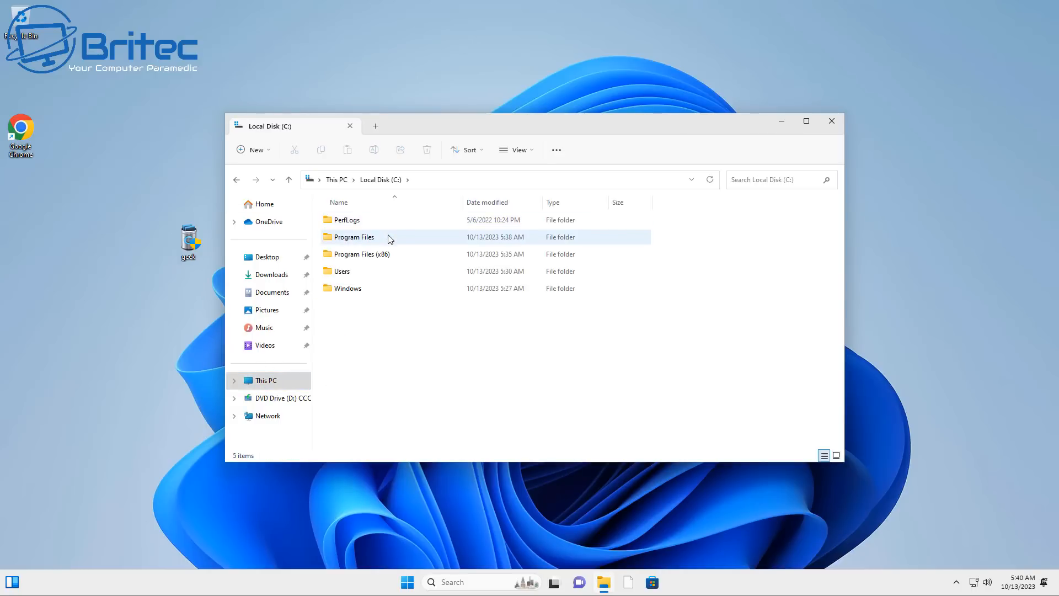
double_click(363, 254)
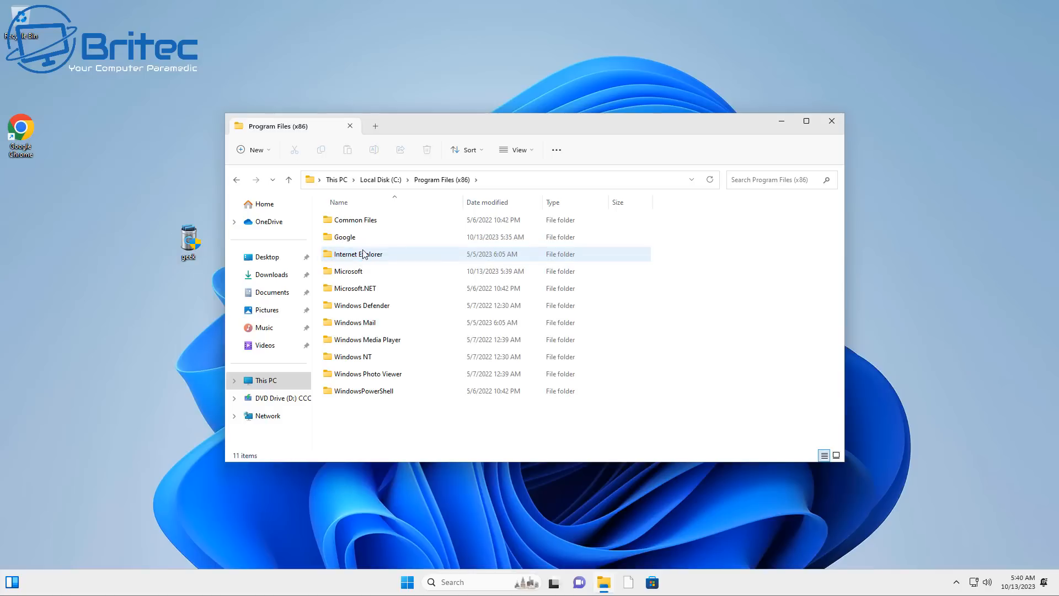
double_click(342, 272)
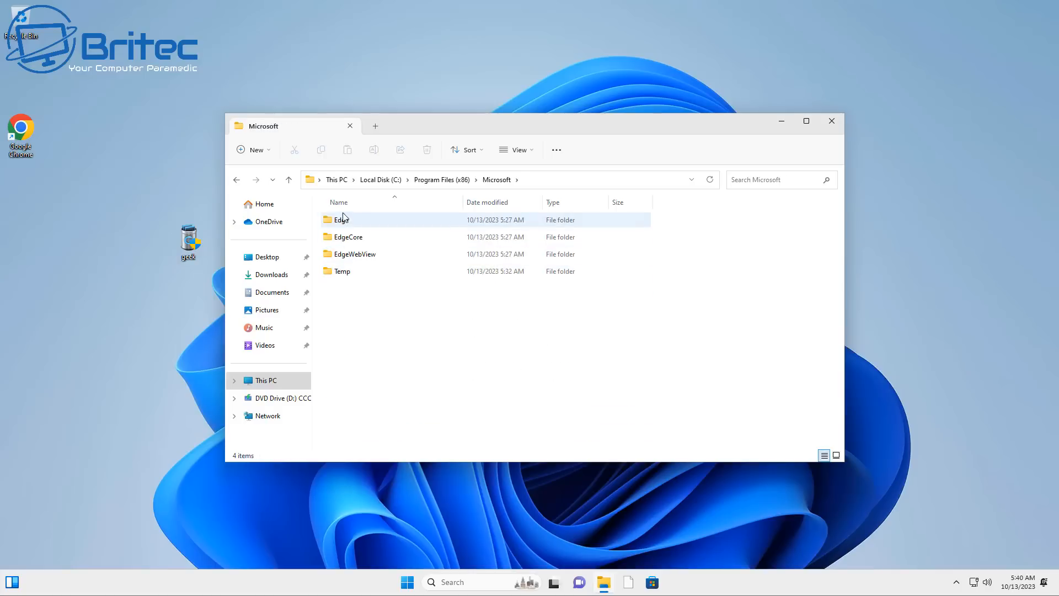
Look through the Application folder inside the Edge folder for leftover browser files and close File Explorer
click(347, 220)
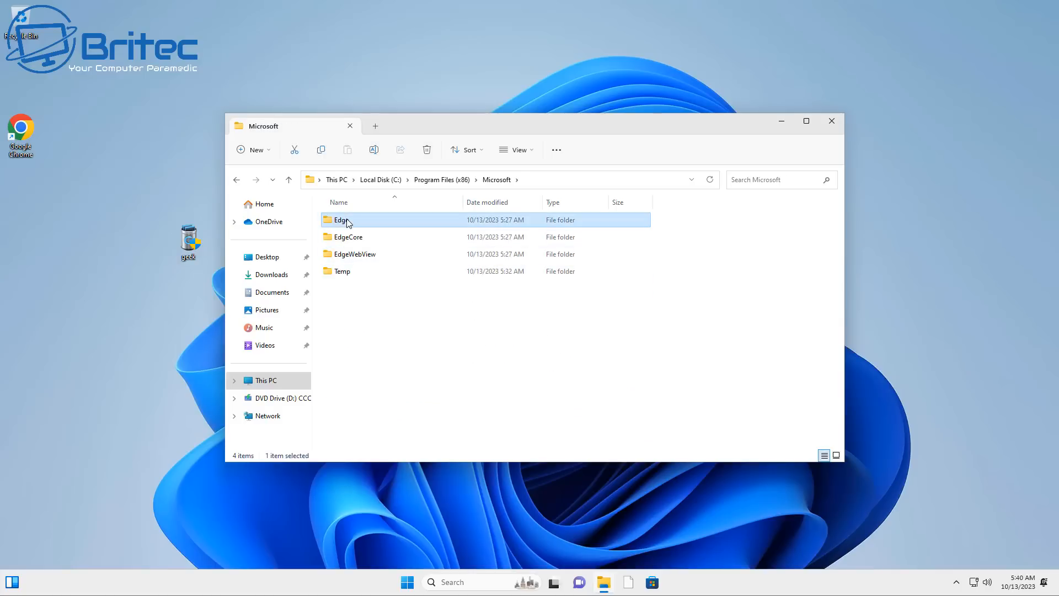
double_click(348, 221)
double_click(353, 221)
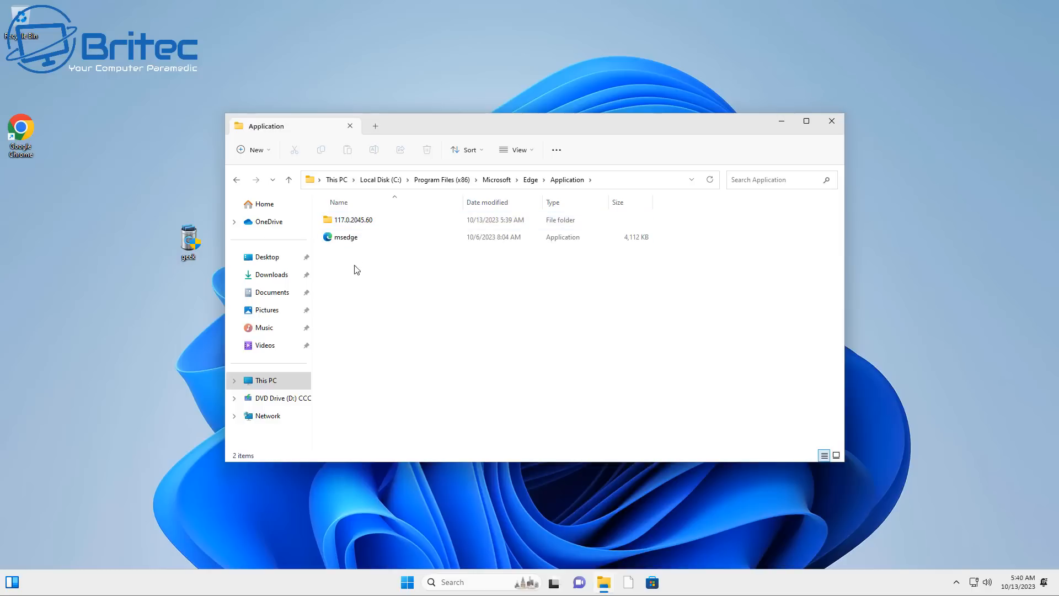
click(829, 125)
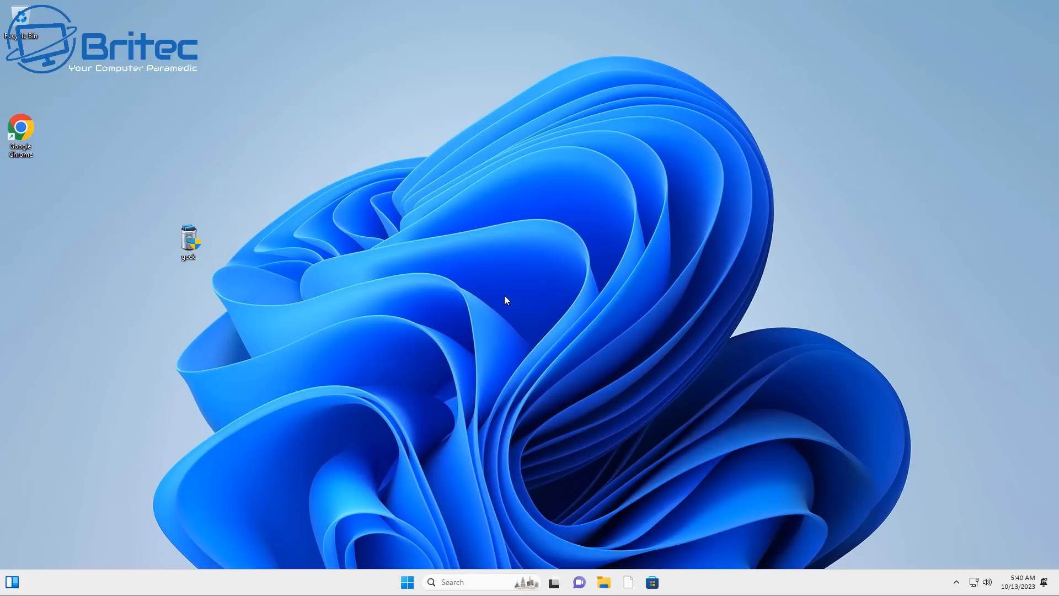
Launch Delete.On.Reboot_x64 from its extracted folder in Downloads with permission to make changes, and close File Explorer
click(602, 580)
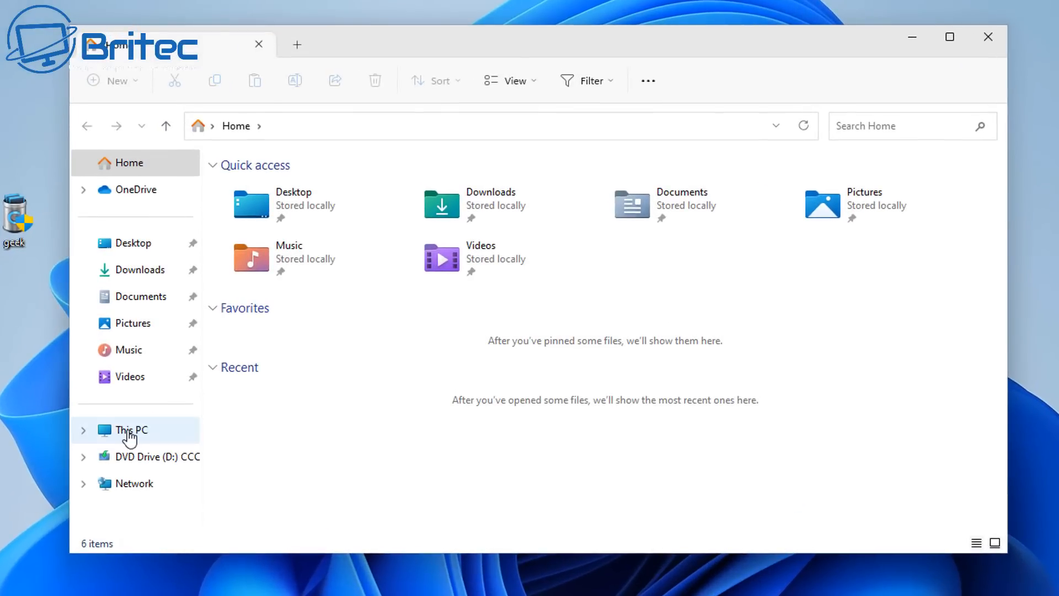
click(128, 434)
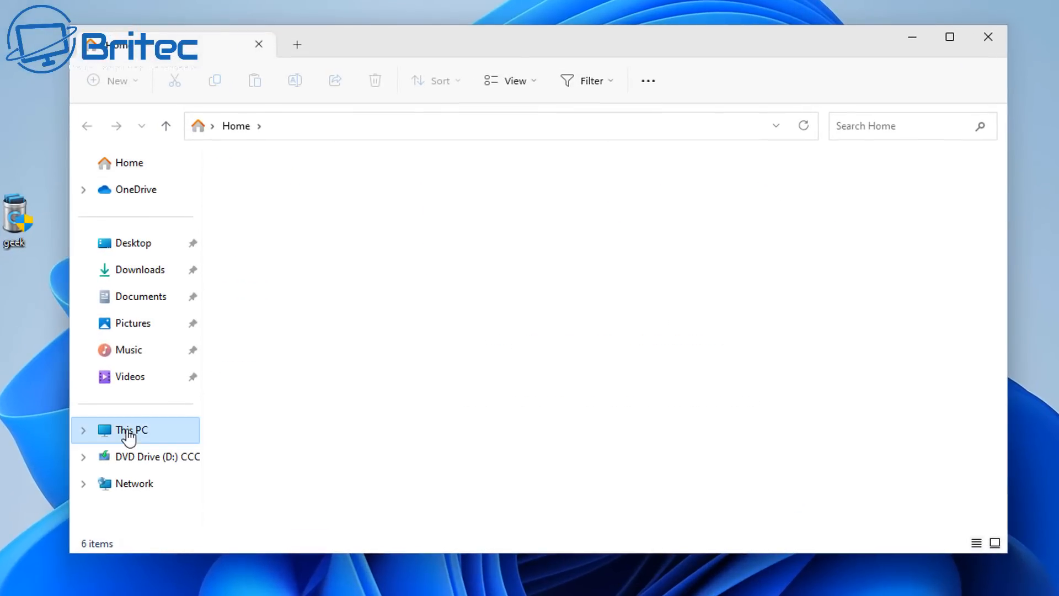
click(146, 271)
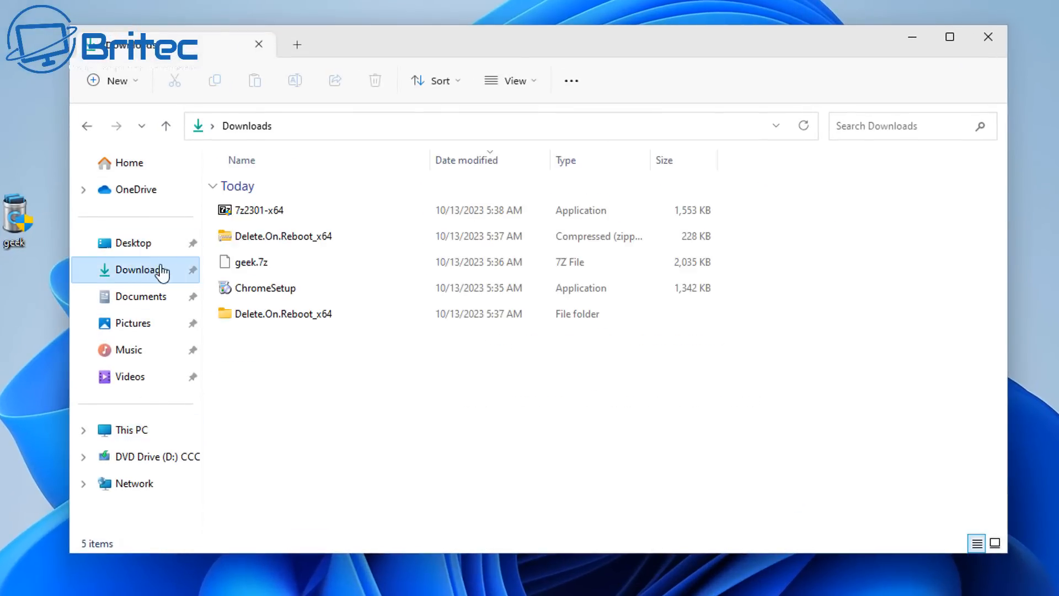
click(276, 317)
double_click(276, 318)
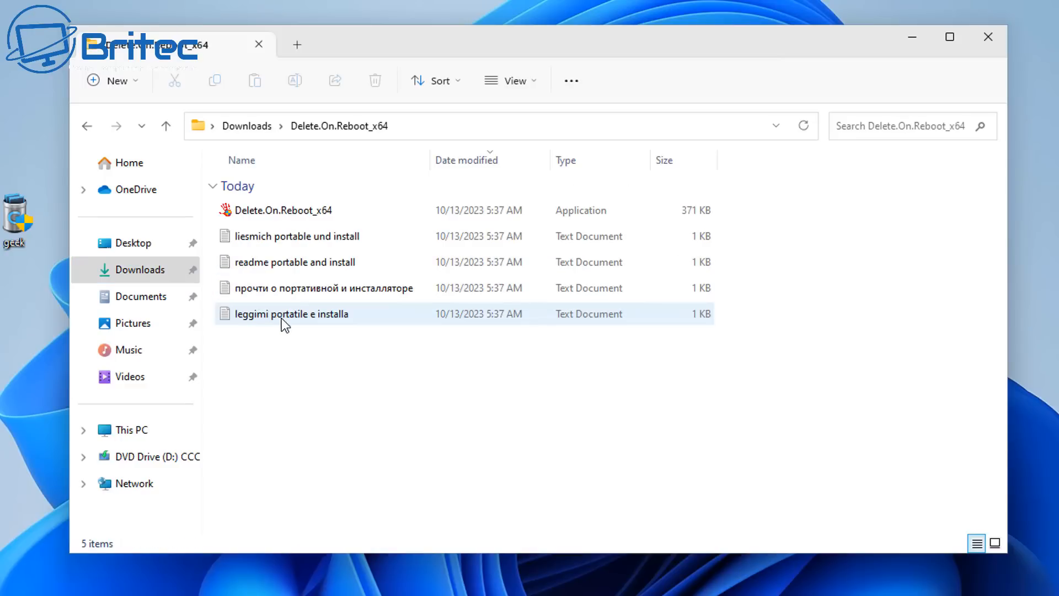
double_click(303, 215)
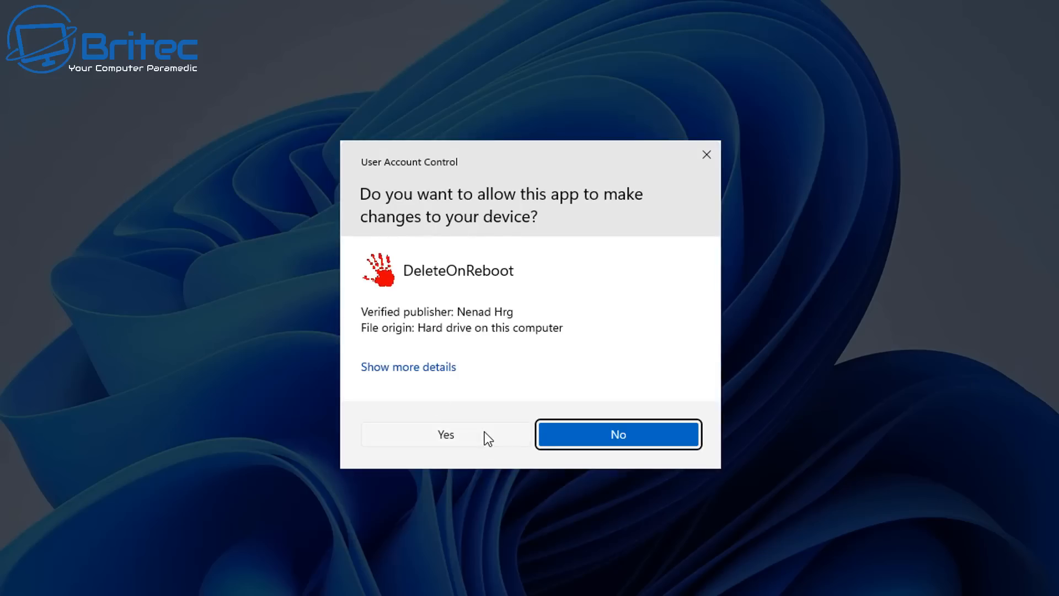
click(484, 433)
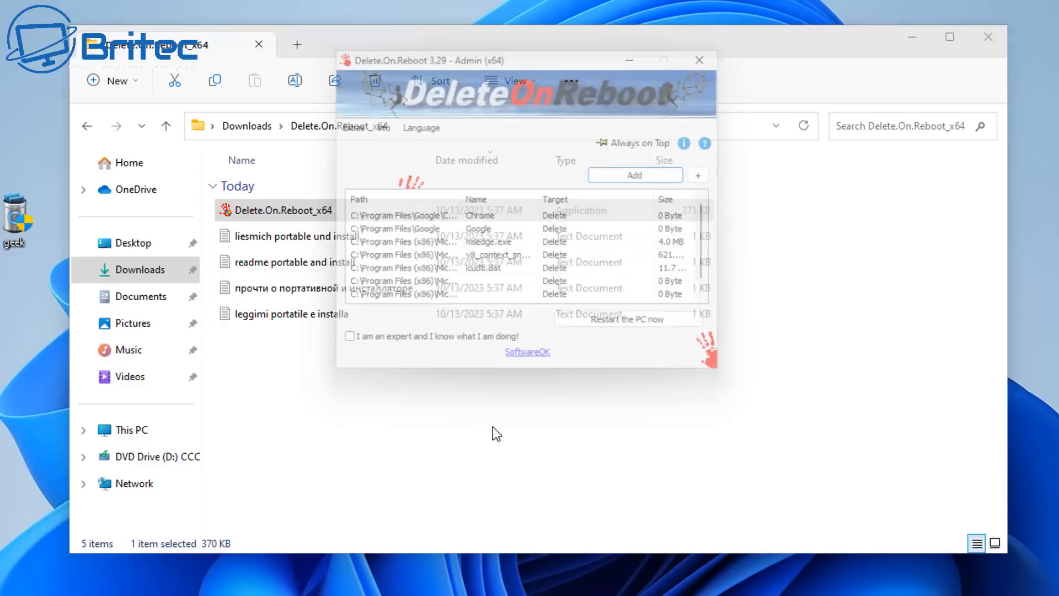
click(989, 38)
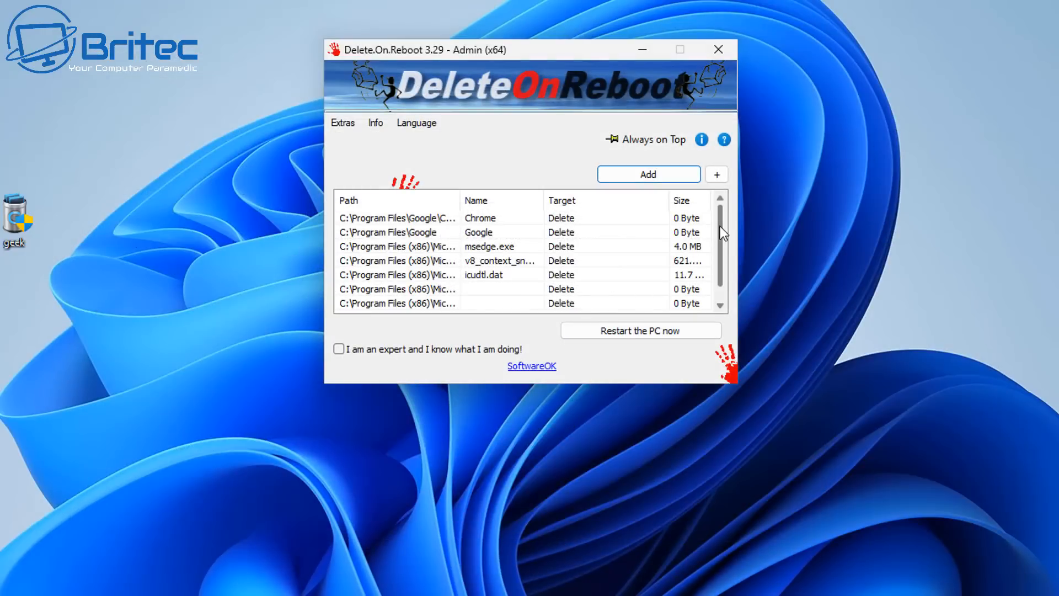
Widen the Path column of the deletion list and enable the "I am an expert and I know what I am doing!" option
scroll(726, 309, down, 1)
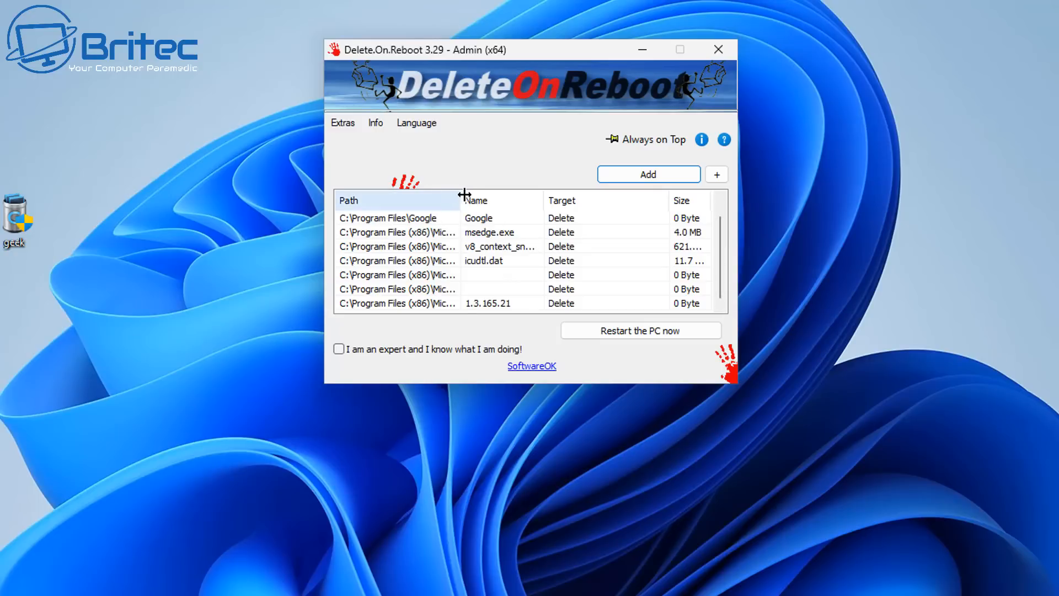
drag(461, 197, 471, 246)
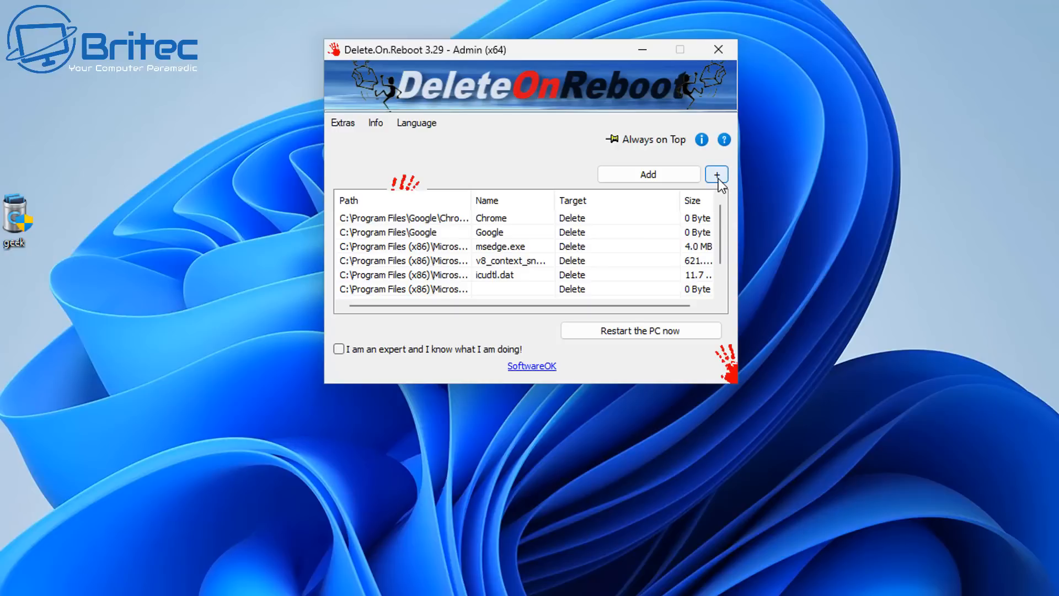
click(339, 349)
Queue the Edge folder in C:\Program Files (x86)\Microsoft for deletion at restart
click(717, 175)
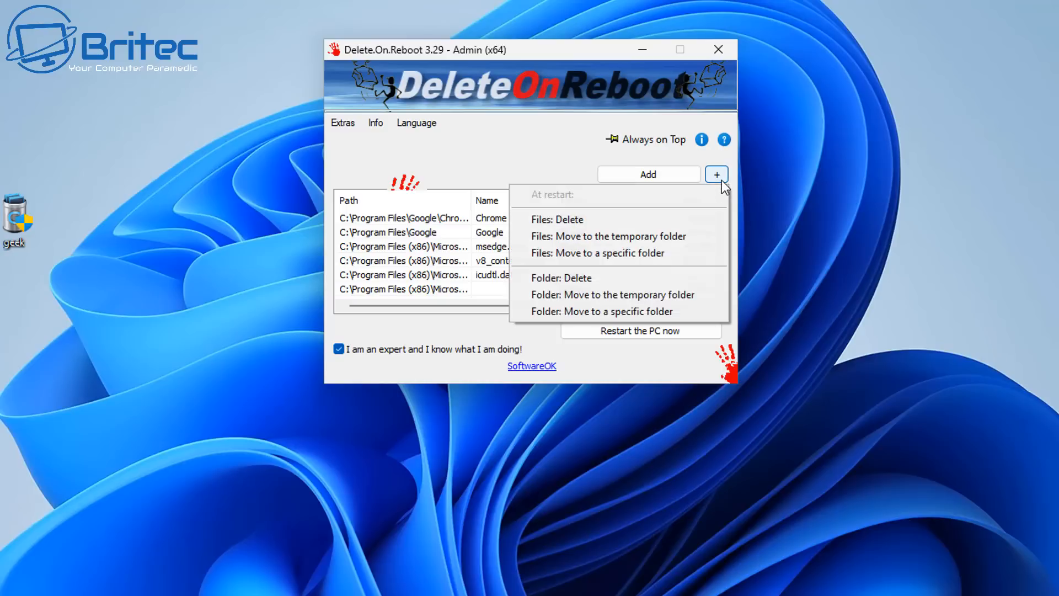
click(579, 280)
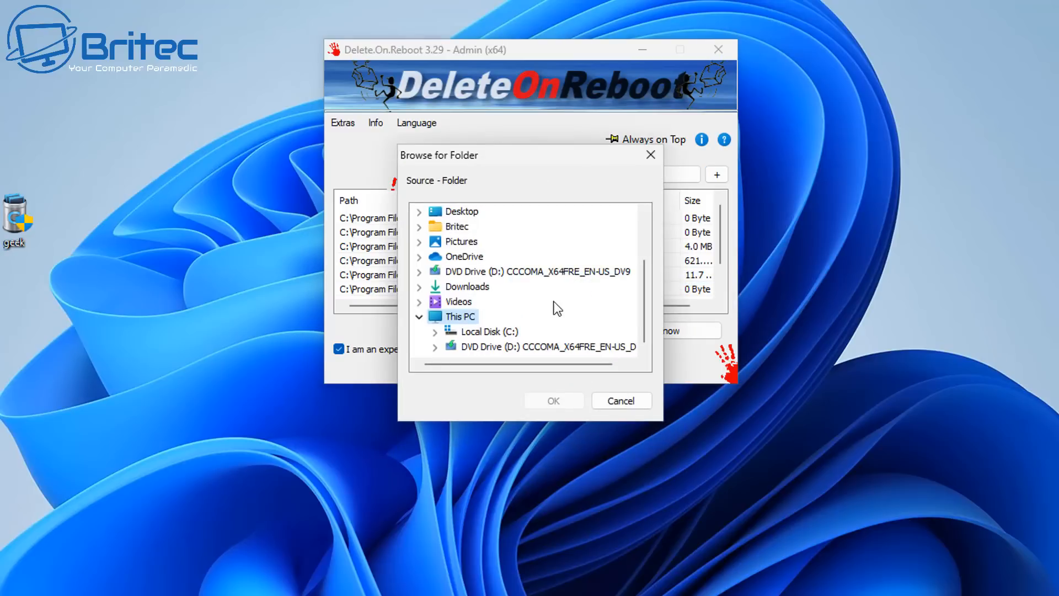
double_click(480, 331)
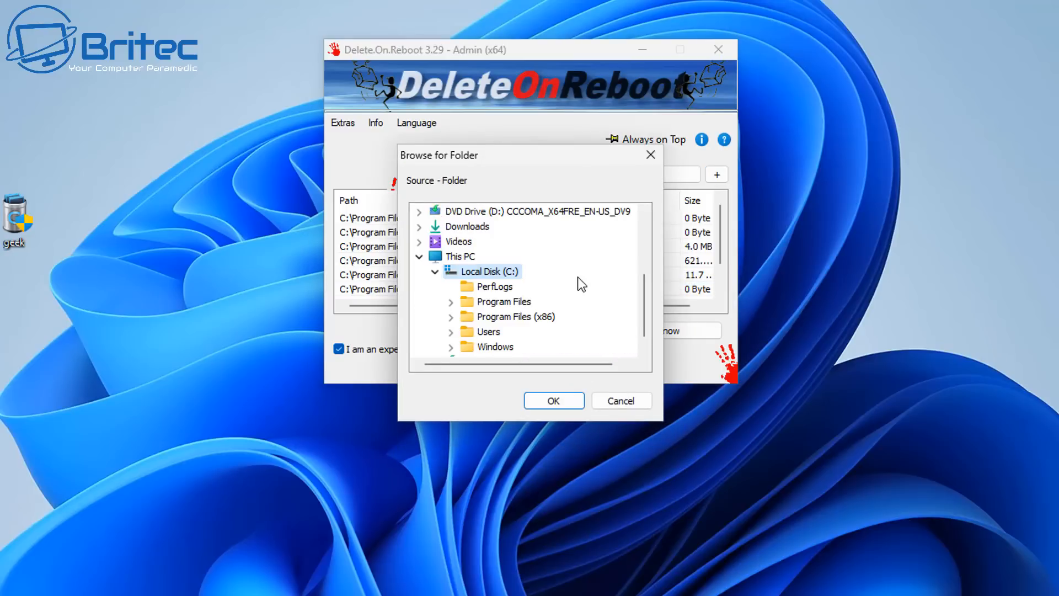
double_click(493, 302)
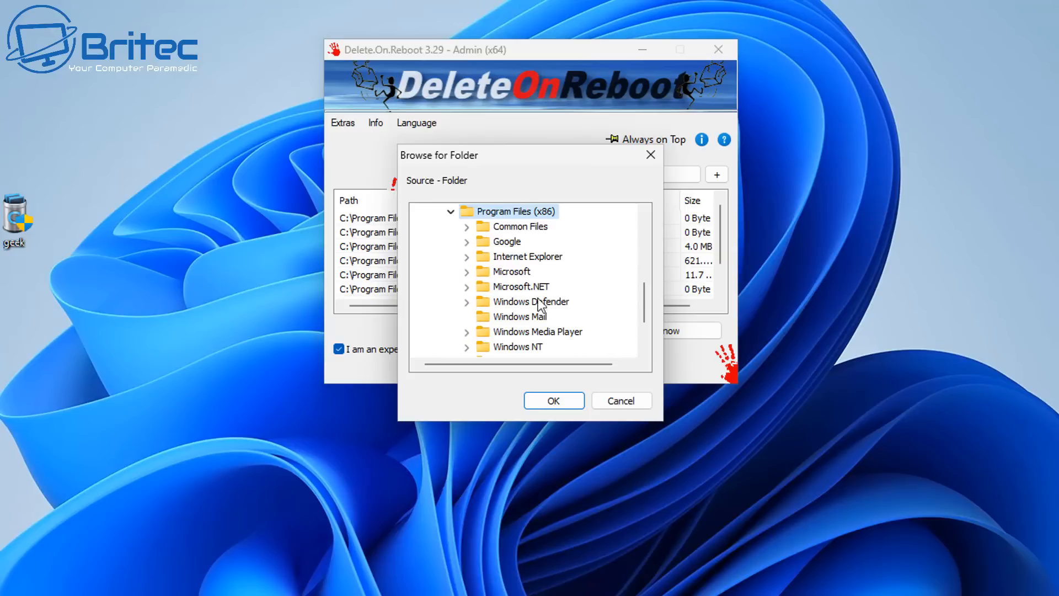
double_click(506, 273)
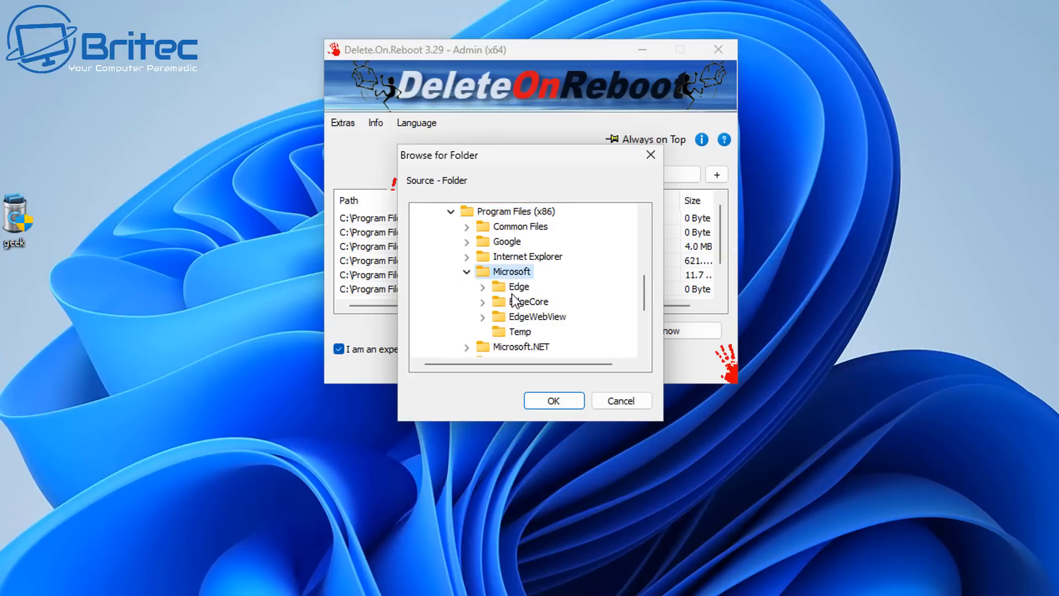
click(516, 286)
click(554, 401)
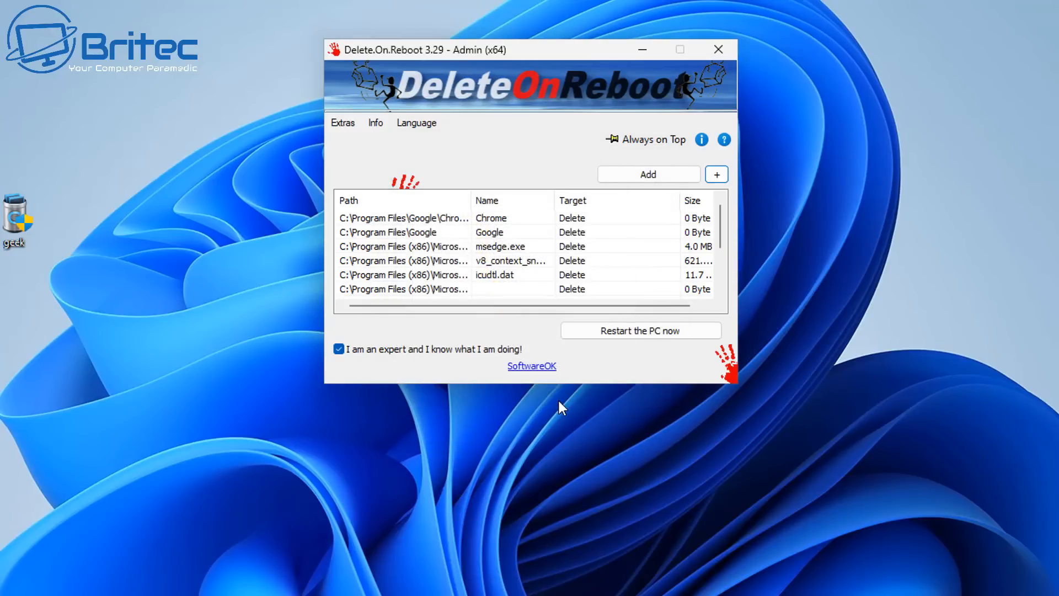
Queue the EdgeCore folder in C:\Program Files (x86)\Microsoft for deletion at restart
click(717, 174)
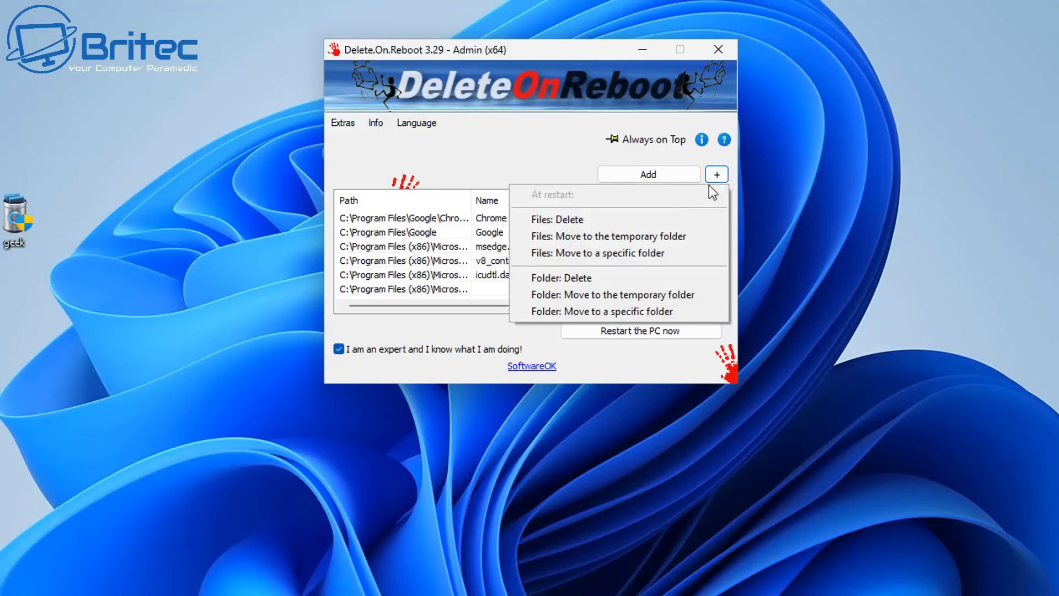
click(582, 275)
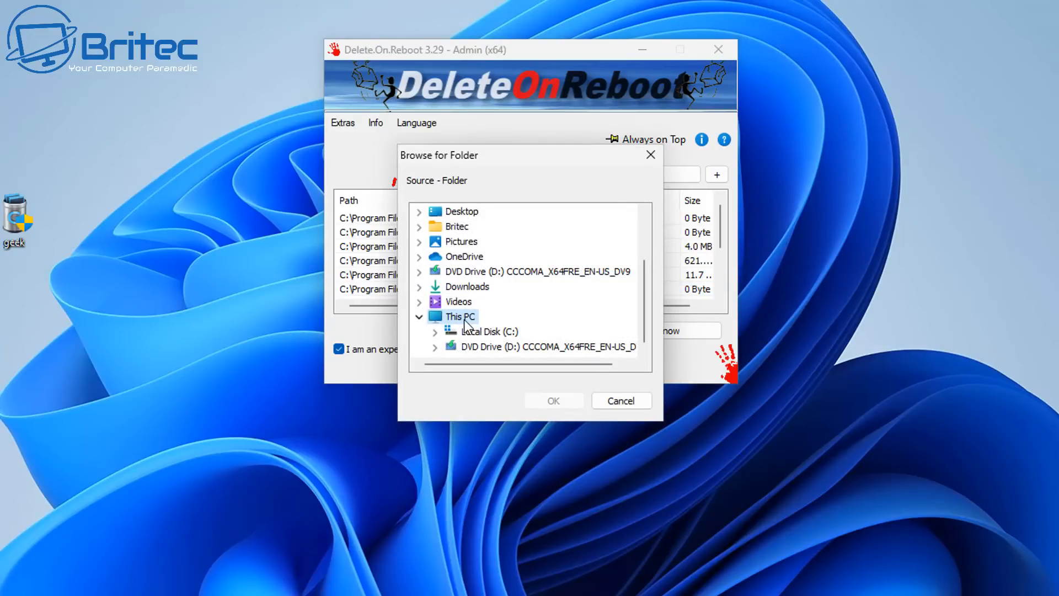
double_click(486, 331)
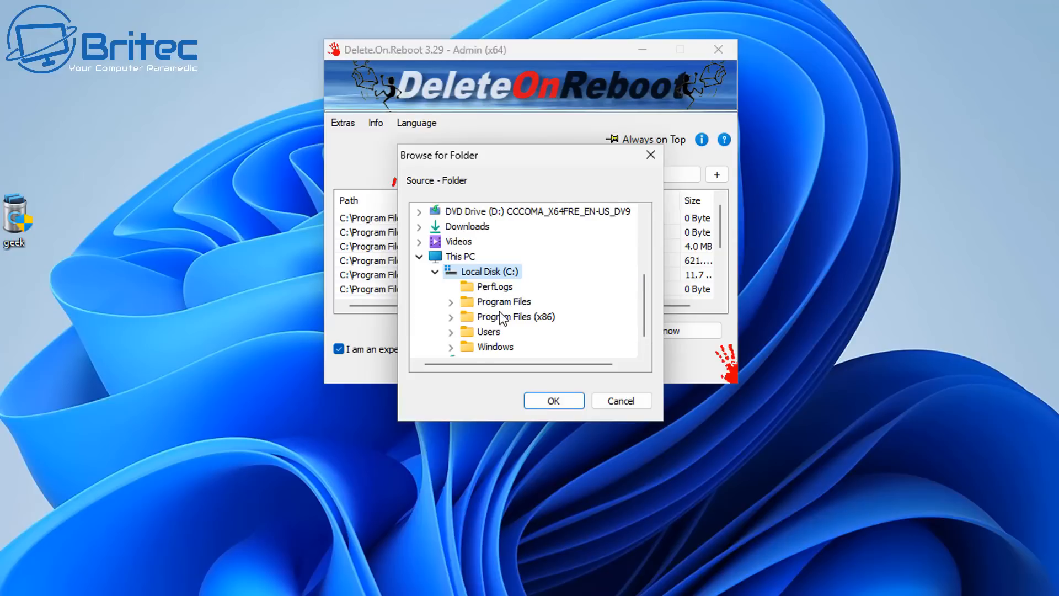
double_click(502, 318)
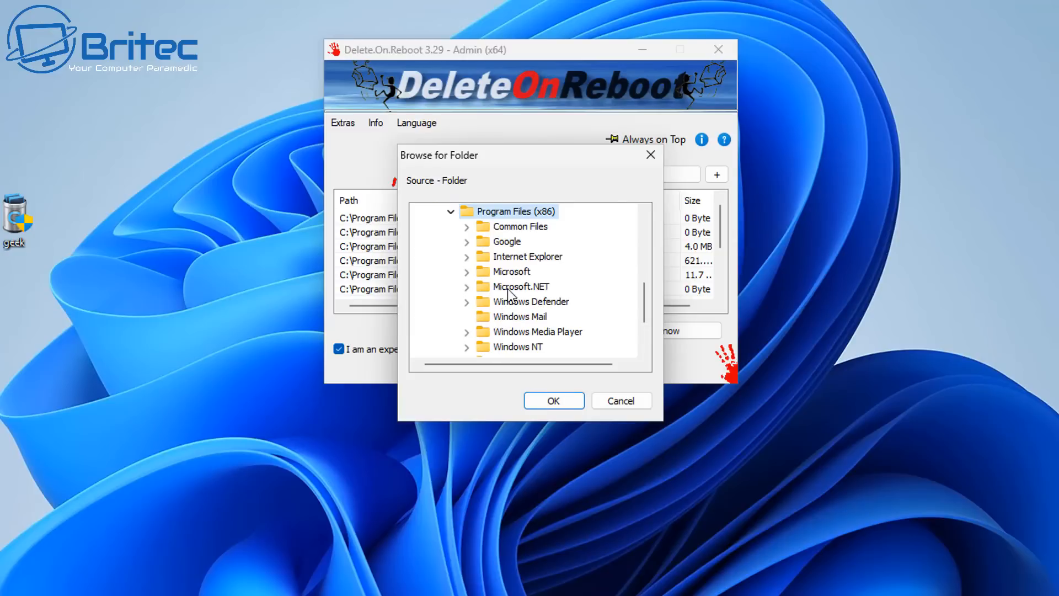
scroll(527, 322, down, 2)
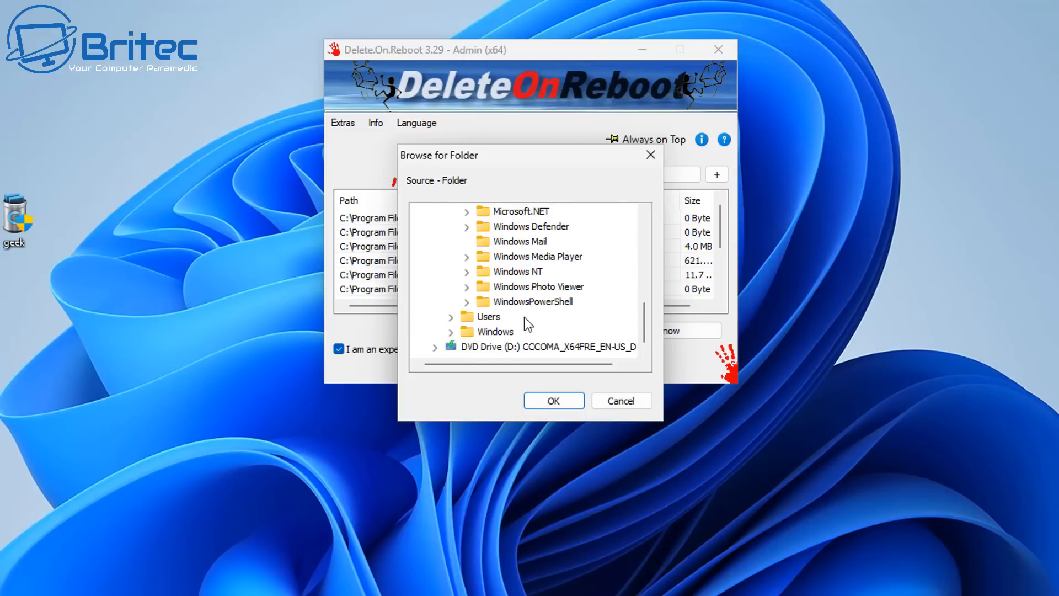
scroll(527, 323, up, 1)
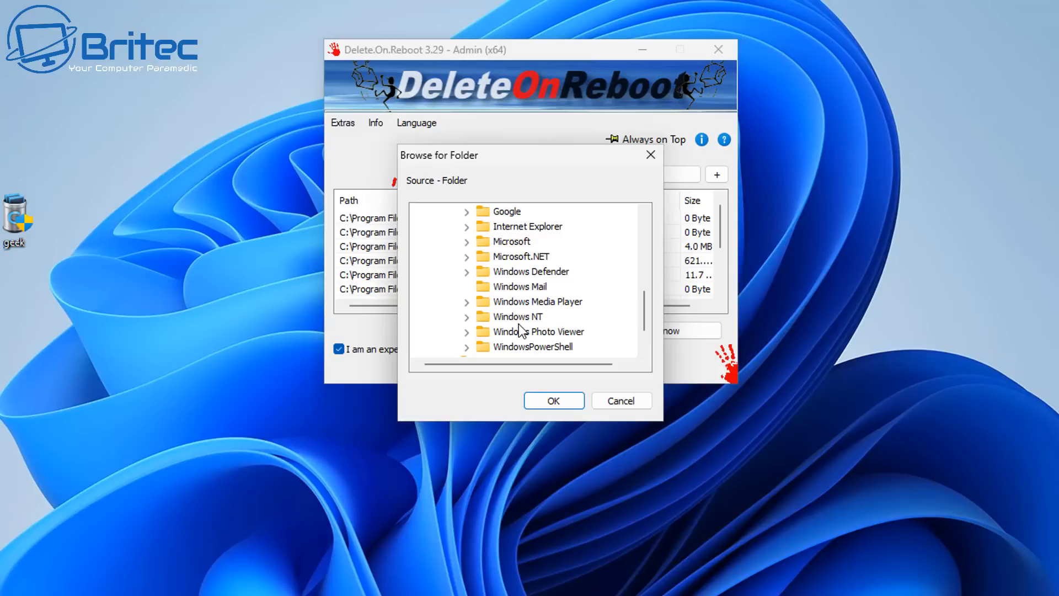
double_click(511, 242)
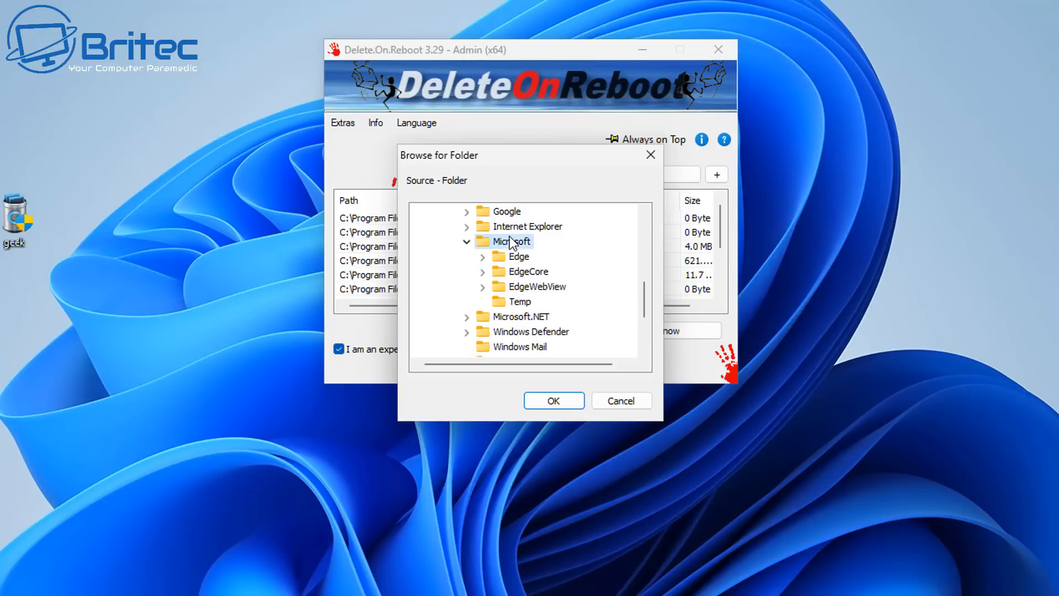
click(520, 271)
click(561, 402)
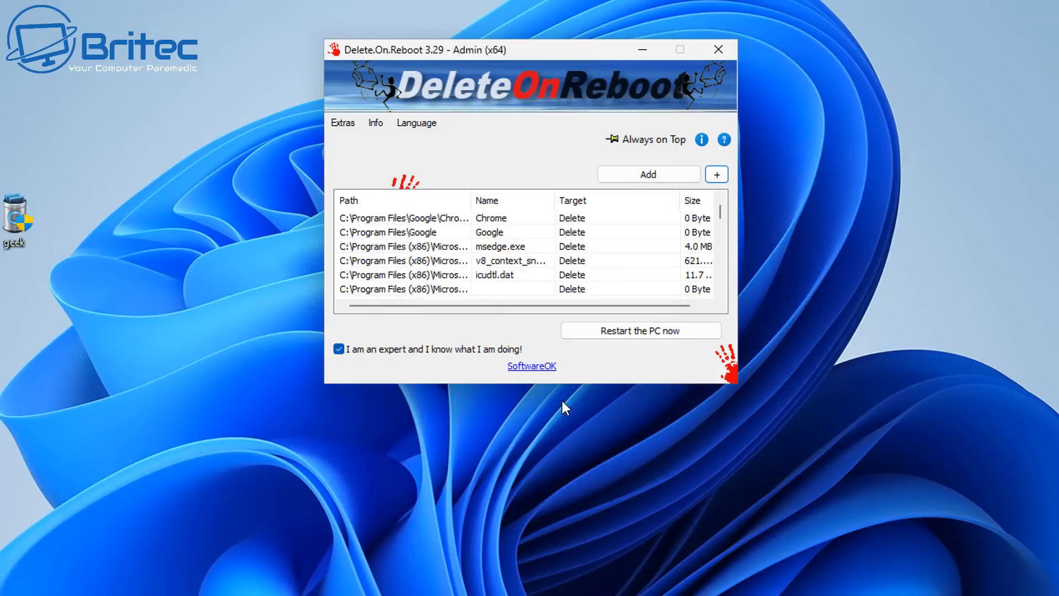
Queue the EdgeWebView folder in C:\Program Files (x86)\Microsoft for deletion at restart
click(717, 176)
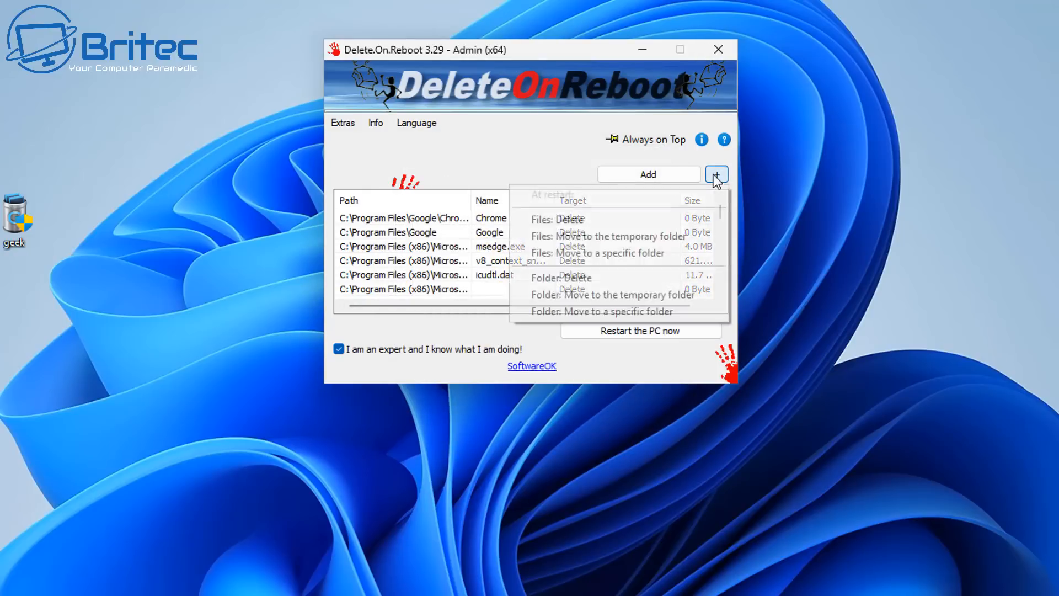
click(555, 277)
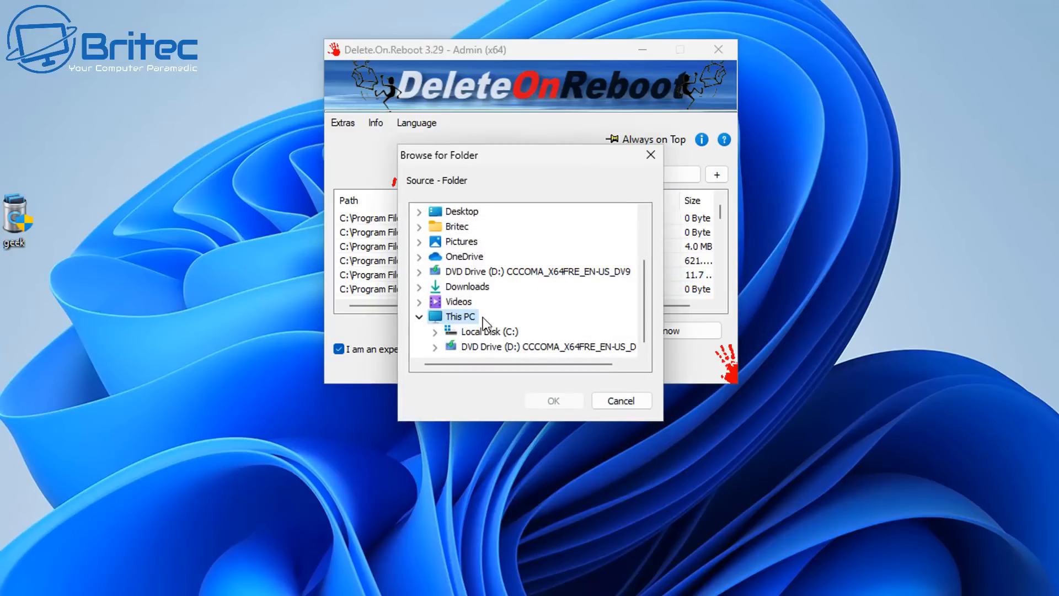
double_click(480, 331)
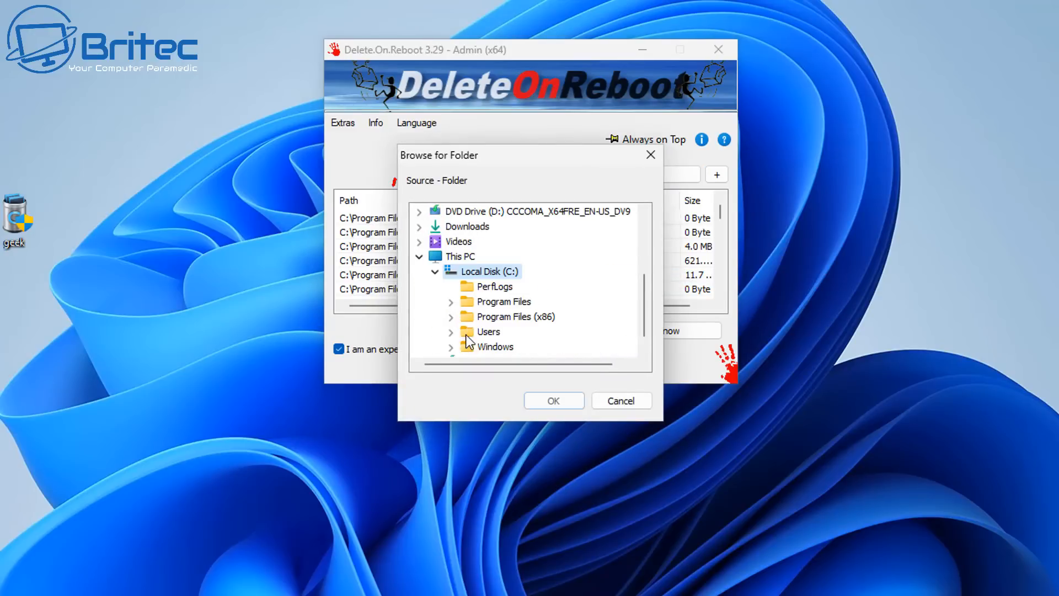
double_click(518, 317)
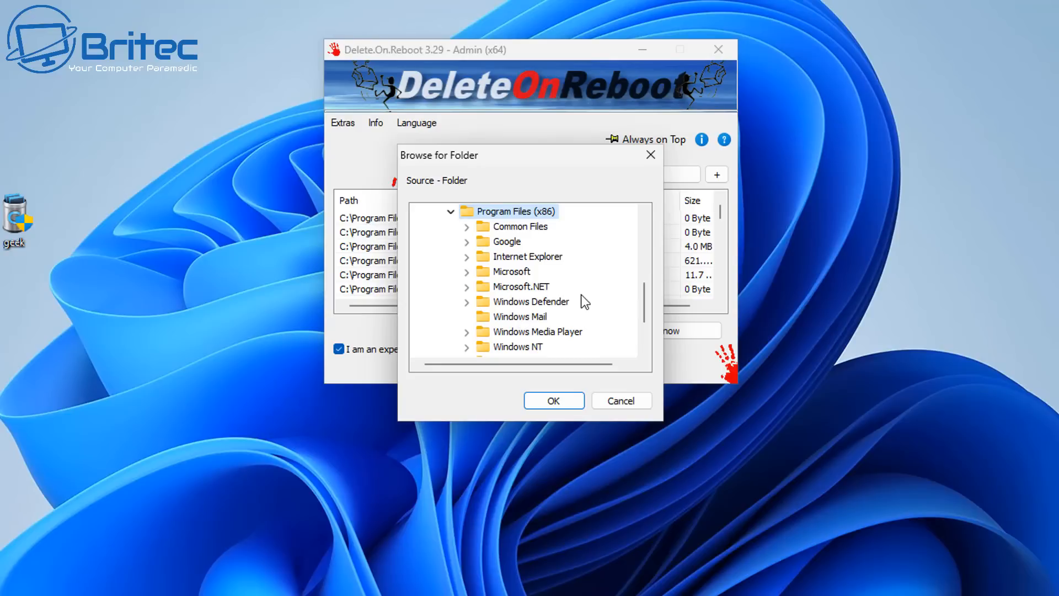
scroll(578, 304, down, 1)
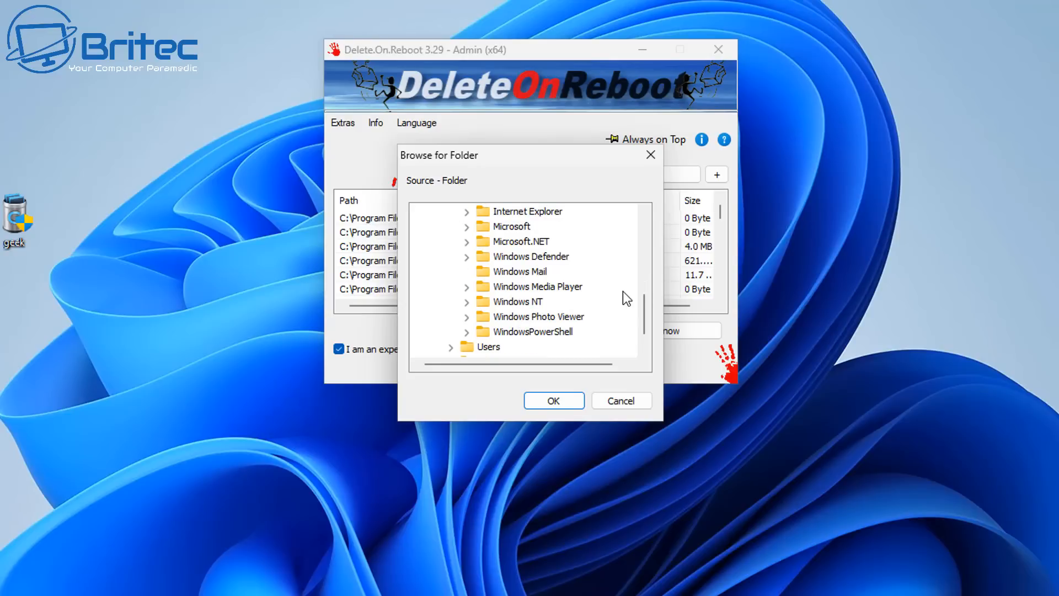
scroll(595, 313, up, 2)
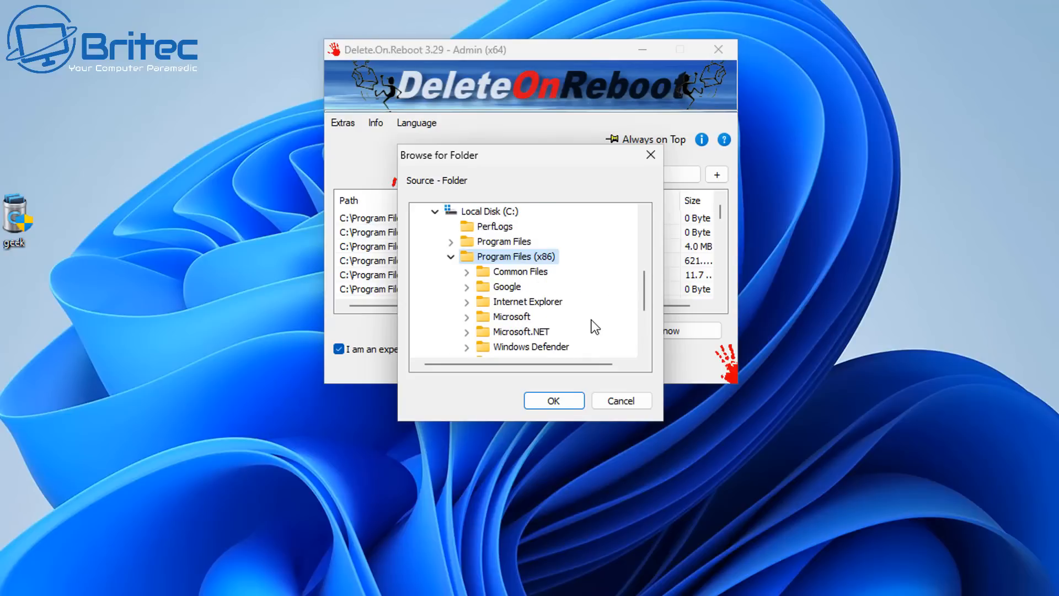
double_click(511, 319)
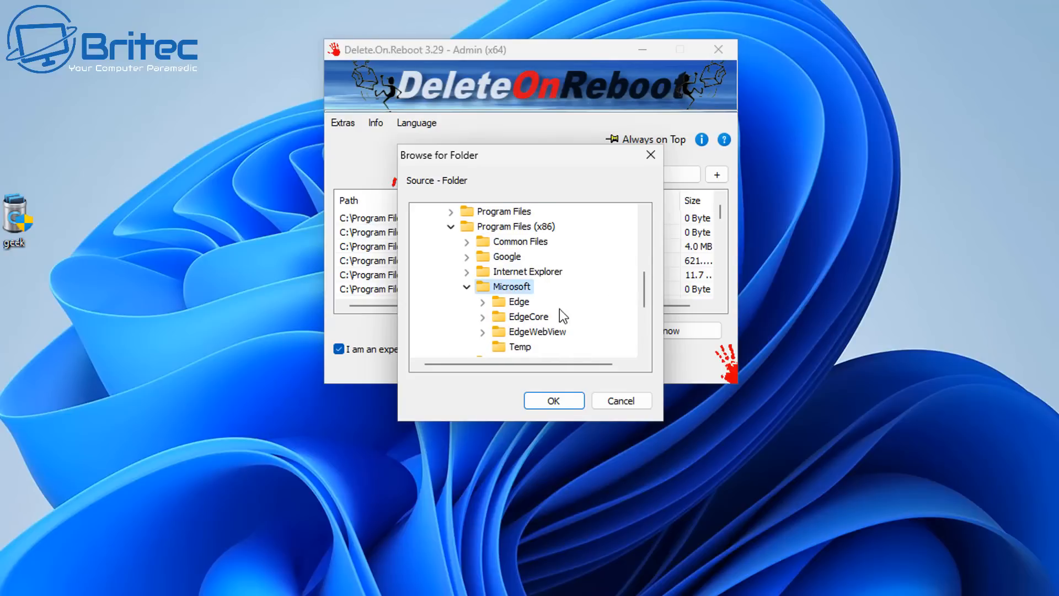
click(546, 332)
click(557, 401)
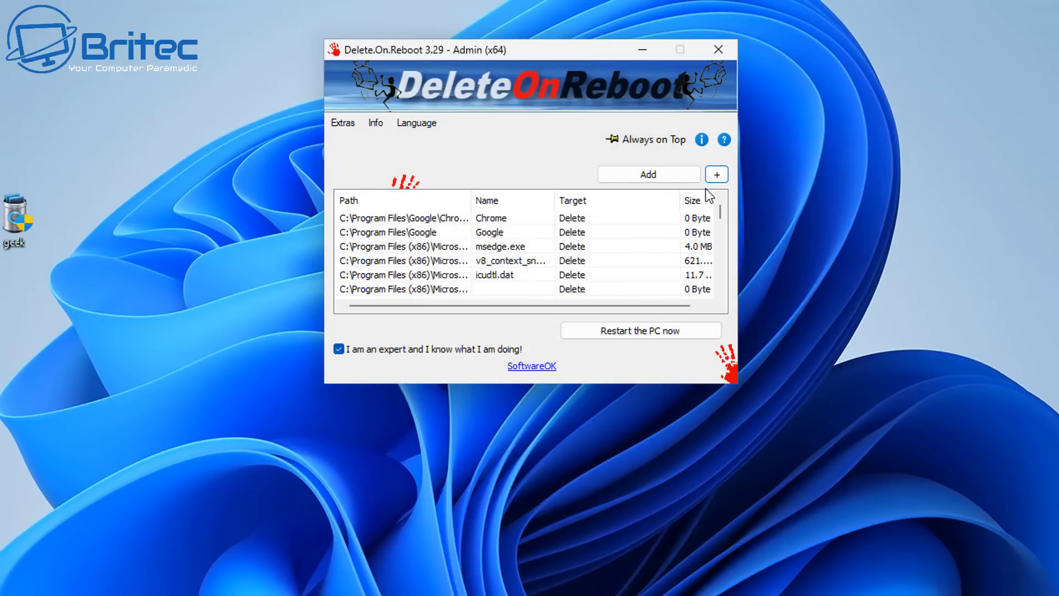
Queue the Temp folder in C:\Program Files (x86)\Microsoft for deletion at restart and restart the PC
click(717, 174)
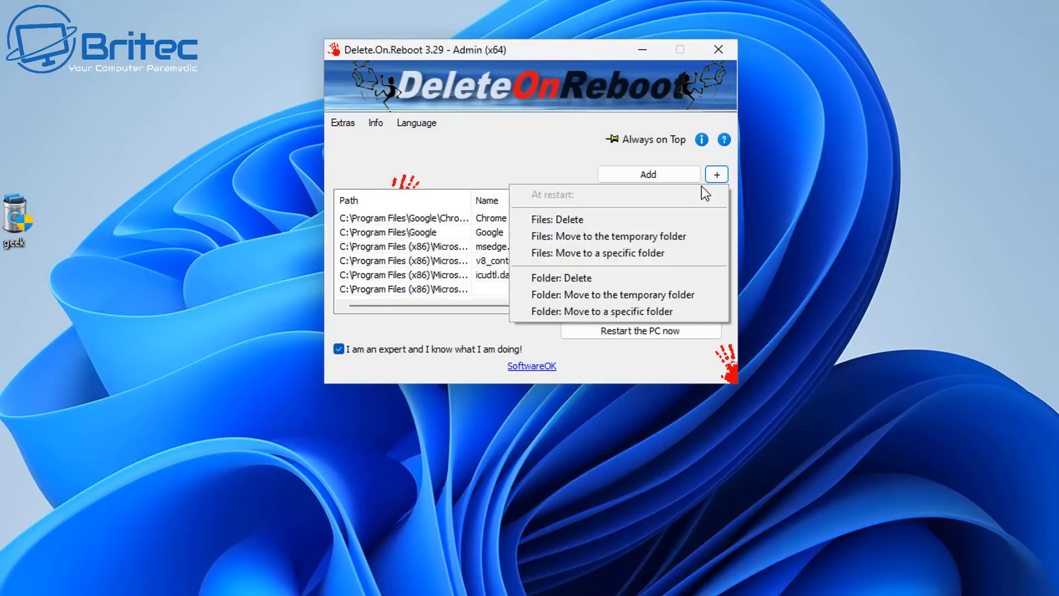
click(572, 277)
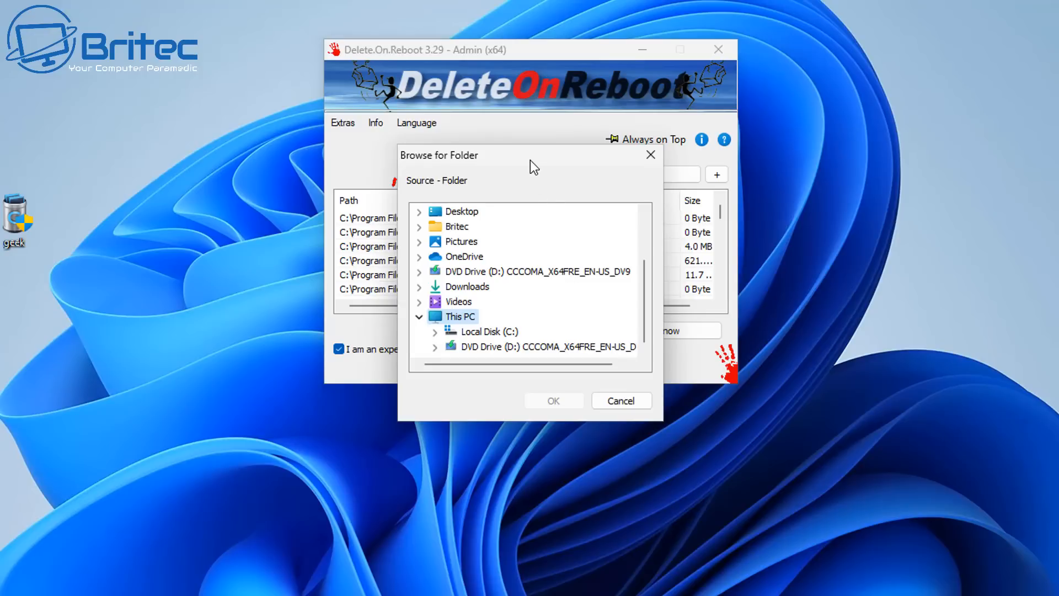
drag(530, 160, 505, 100)
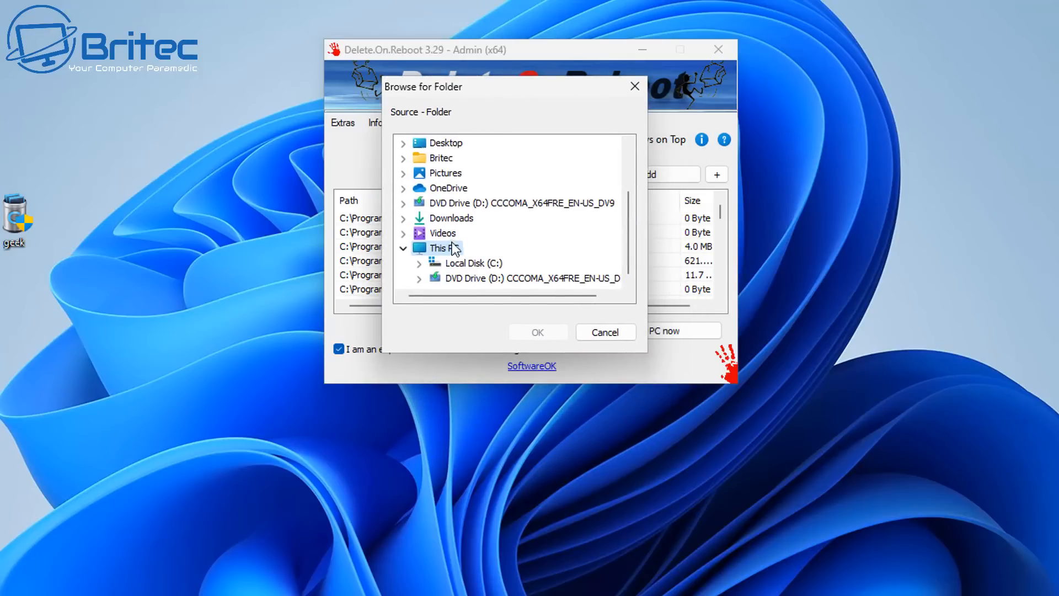
double_click(463, 262)
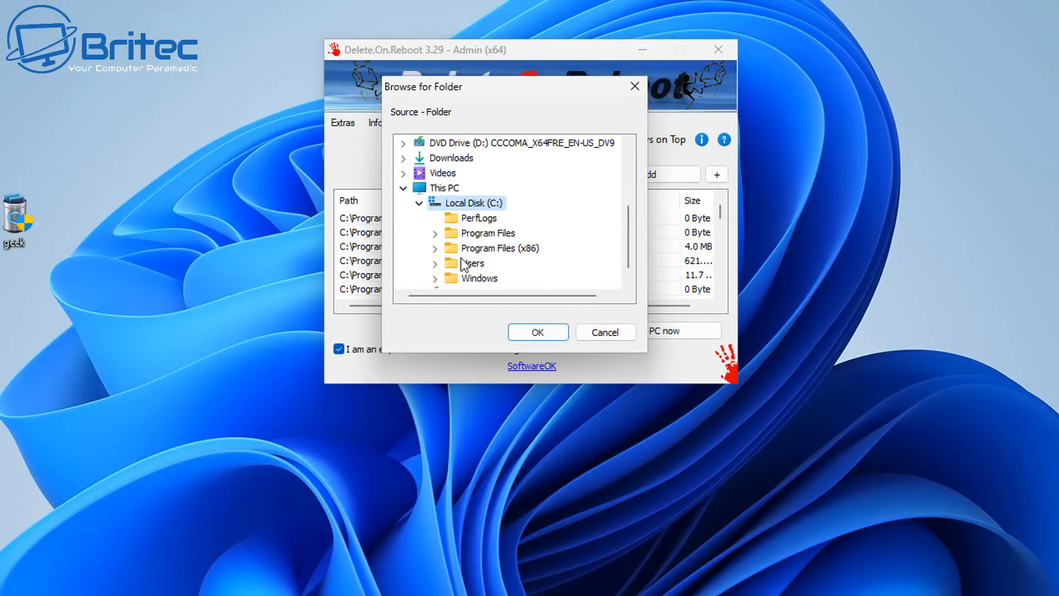
double_click(505, 250)
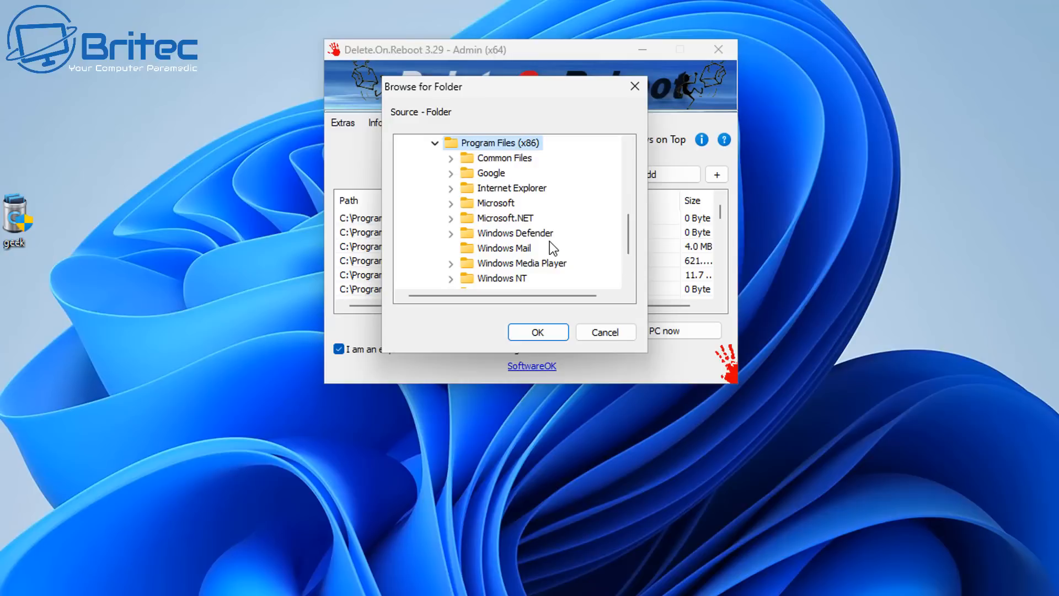
scroll(547, 243, down, 1)
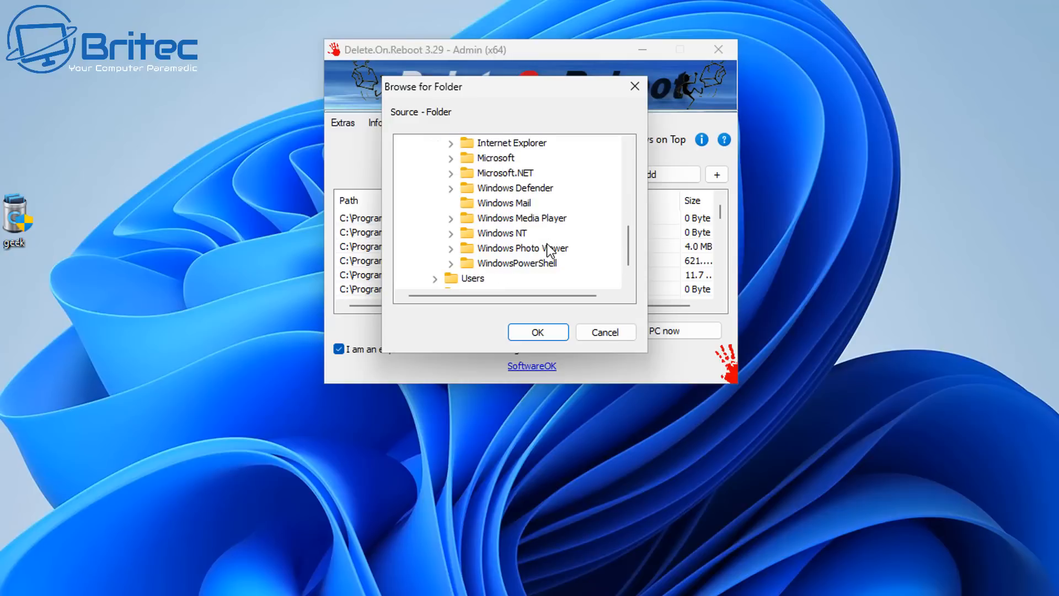
double_click(499, 158)
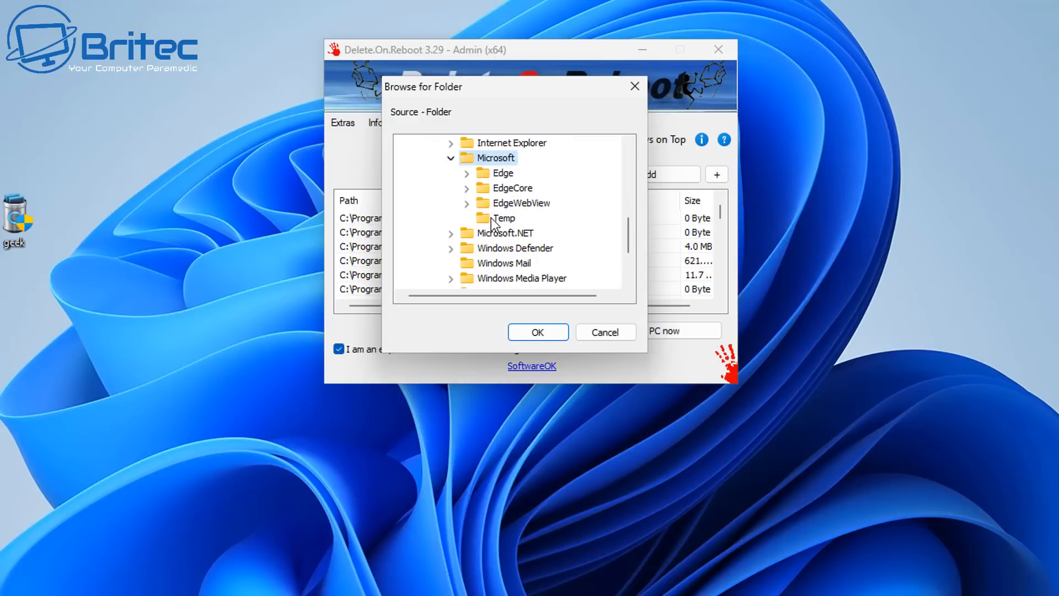
click(499, 218)
click(539, 331)
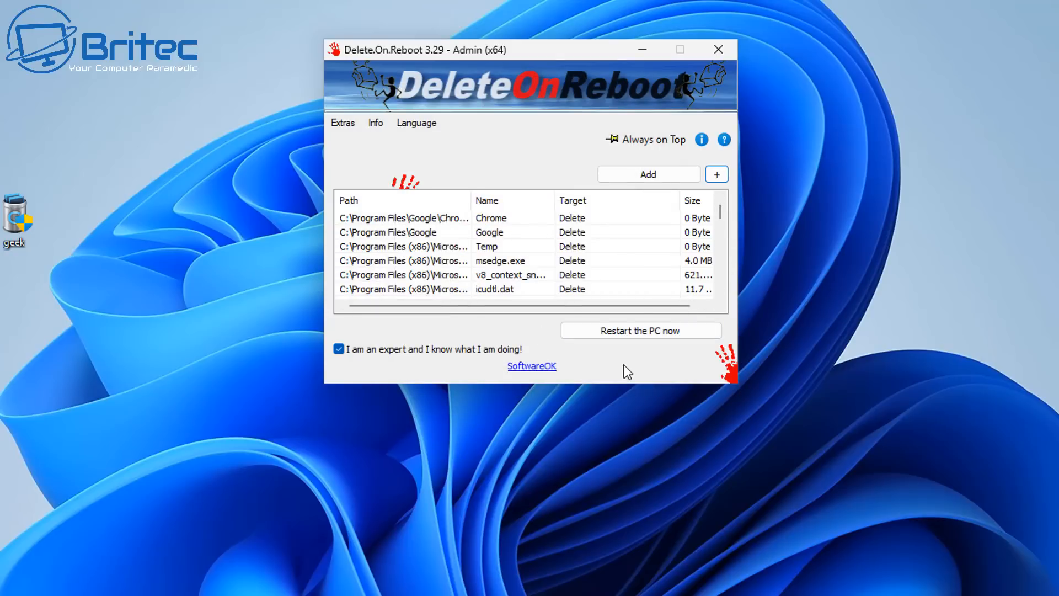
click(634, 331)
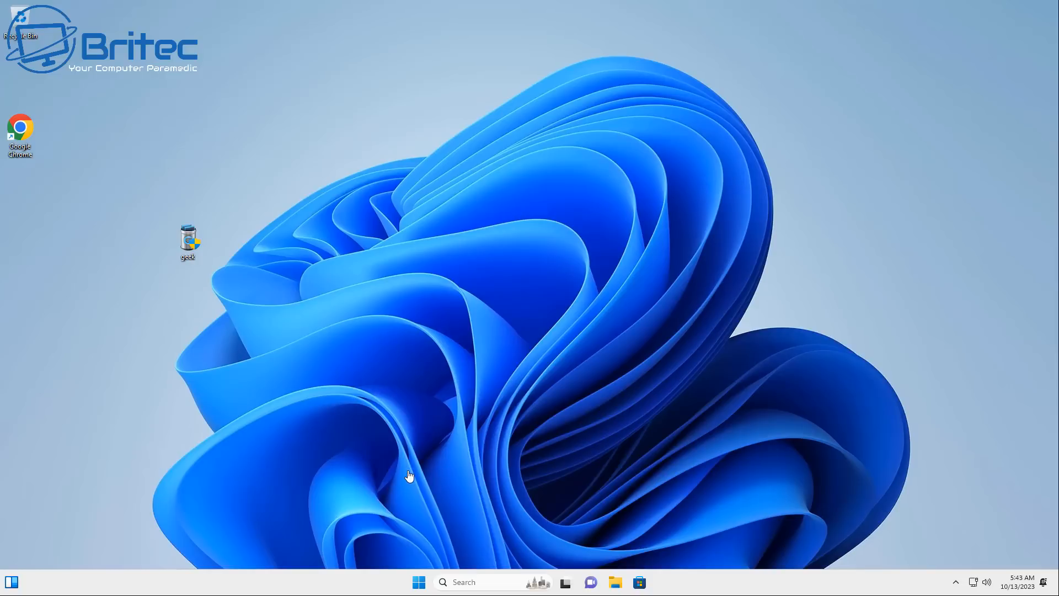
Inspect C:\Program Files (x86)\Microsoft in File Explorer for leftover Edge folders and close the window
click(616, 587)
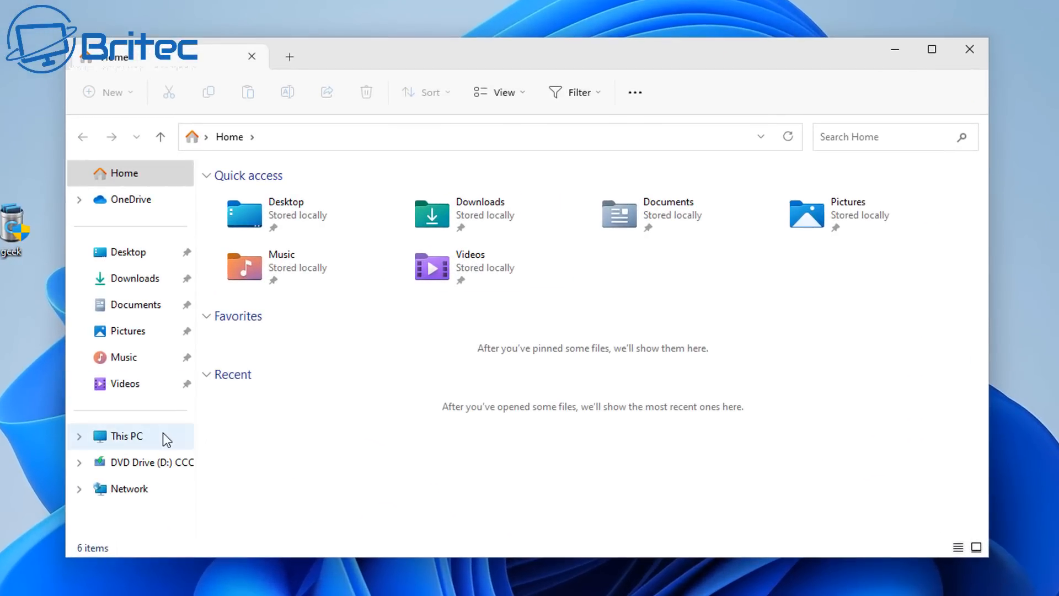
click(164, 433)
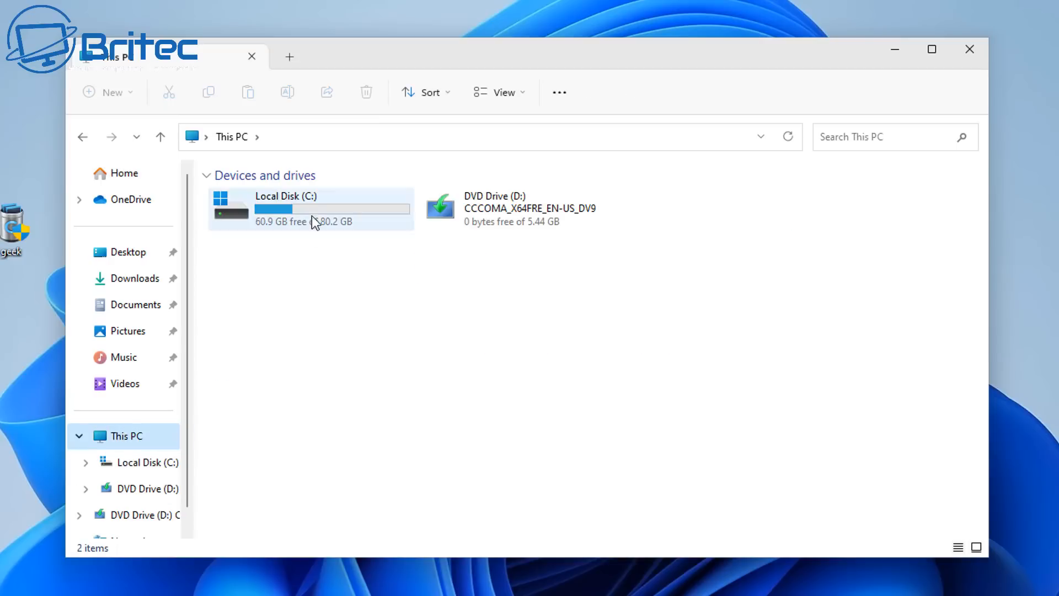
double_click(314, 216)
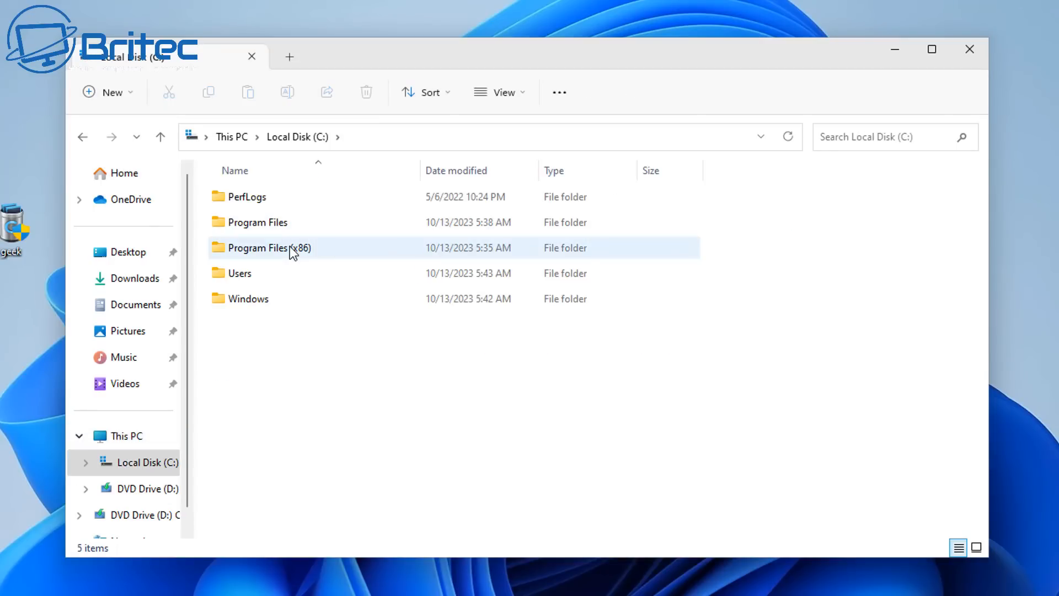
double_click(292, 249)
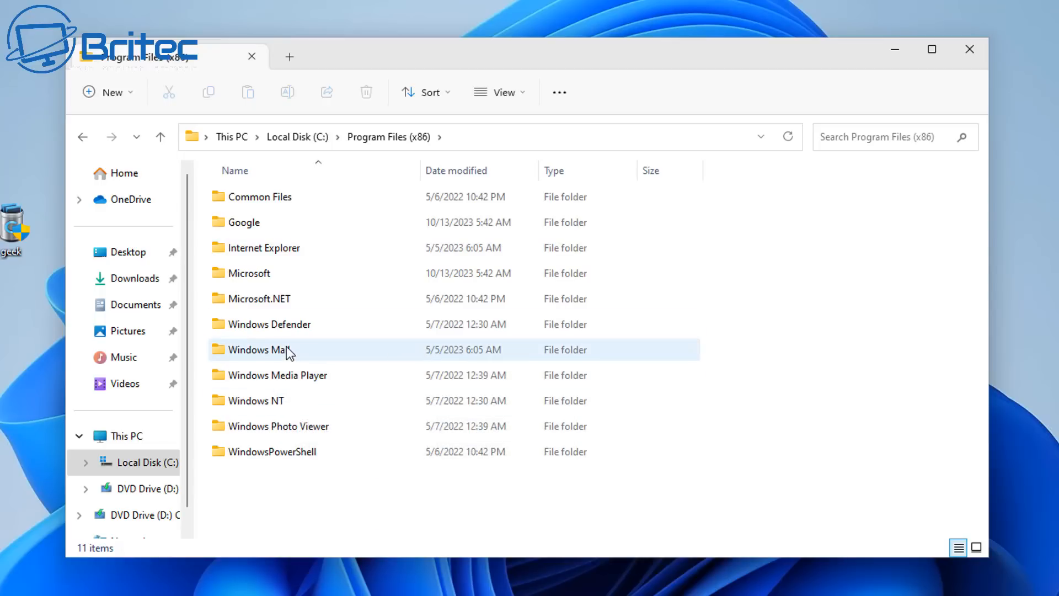
double_click(275, 276)
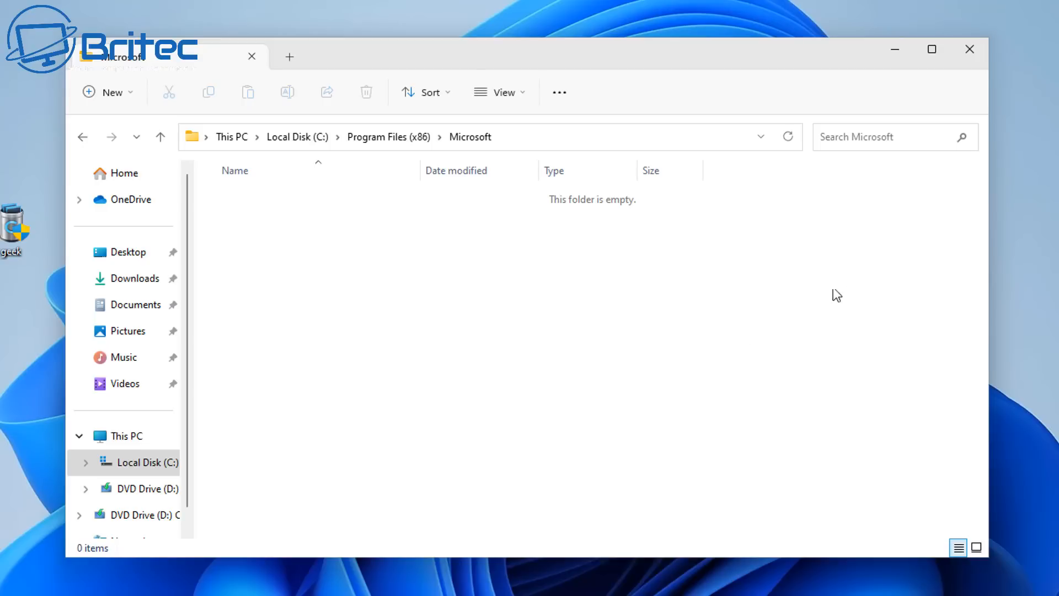
click(969, 47)
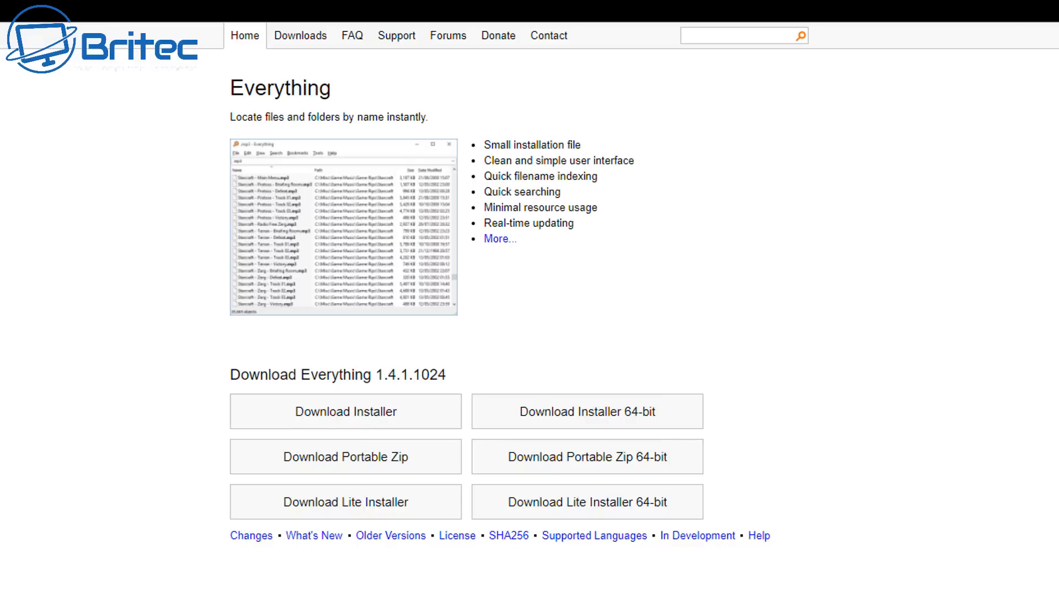
Install Everything 1.4.1.1024 in English (US) with the default destination folder and install options, allowing it to make changes to the device
click(1049, 0)
click(1019, 1)
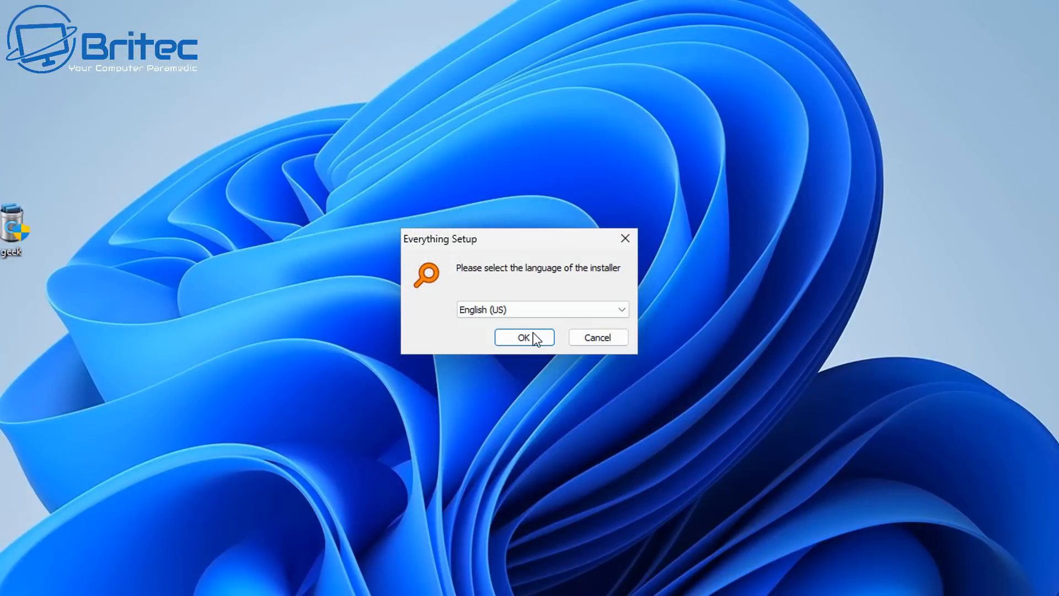
click(532, 332)
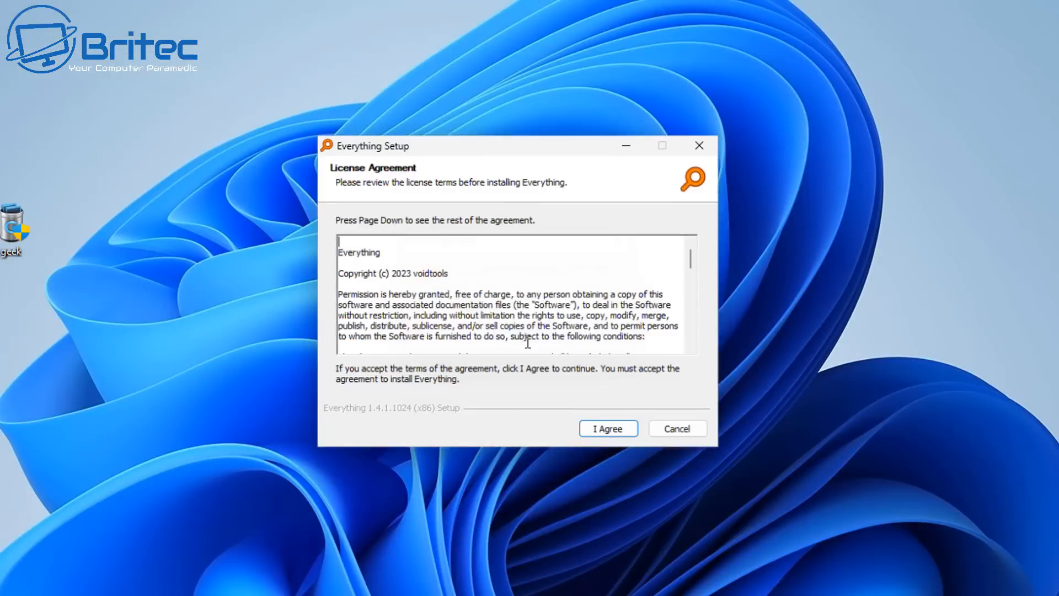
click(612, 434)
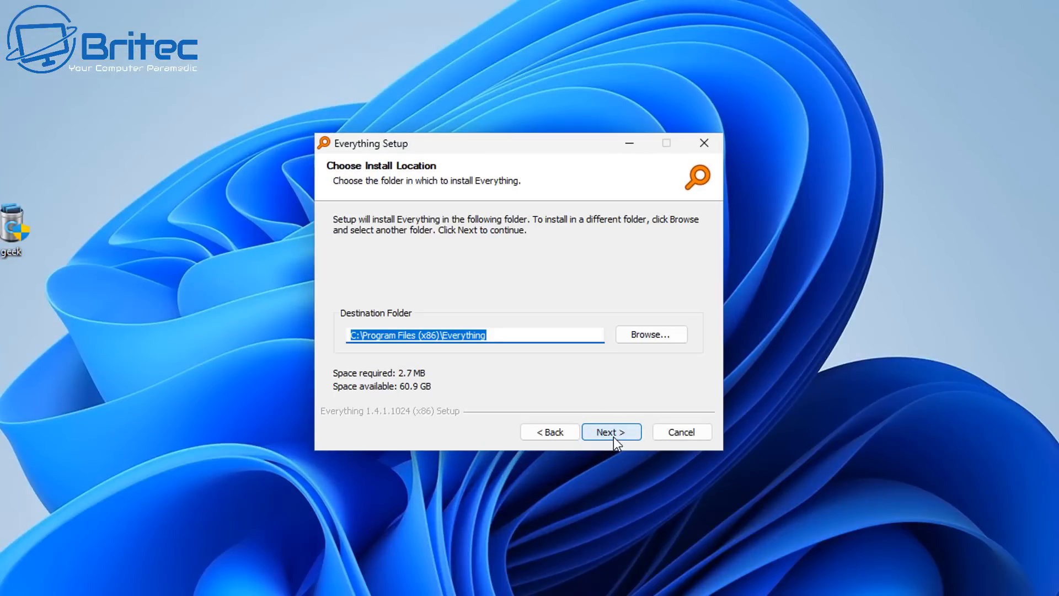
click(613, 437)
click(613, 432)
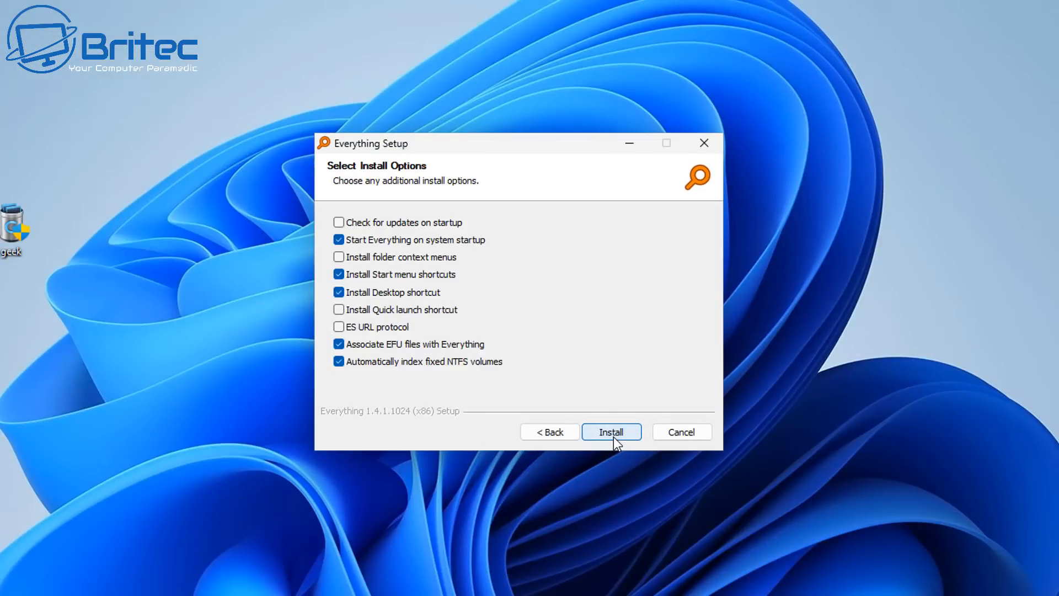
click(613, 436)
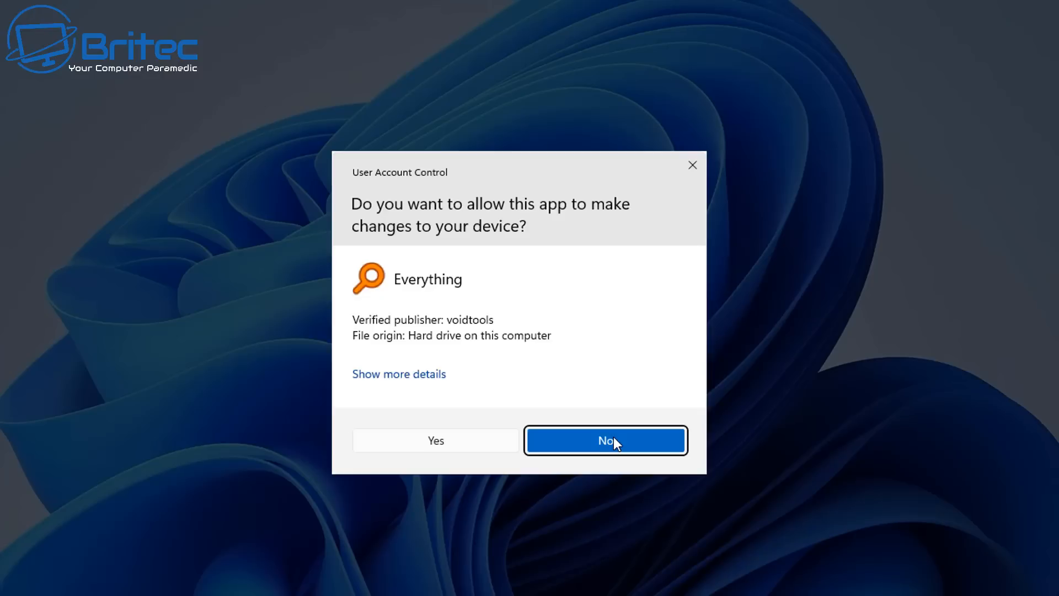
click(480, 450)
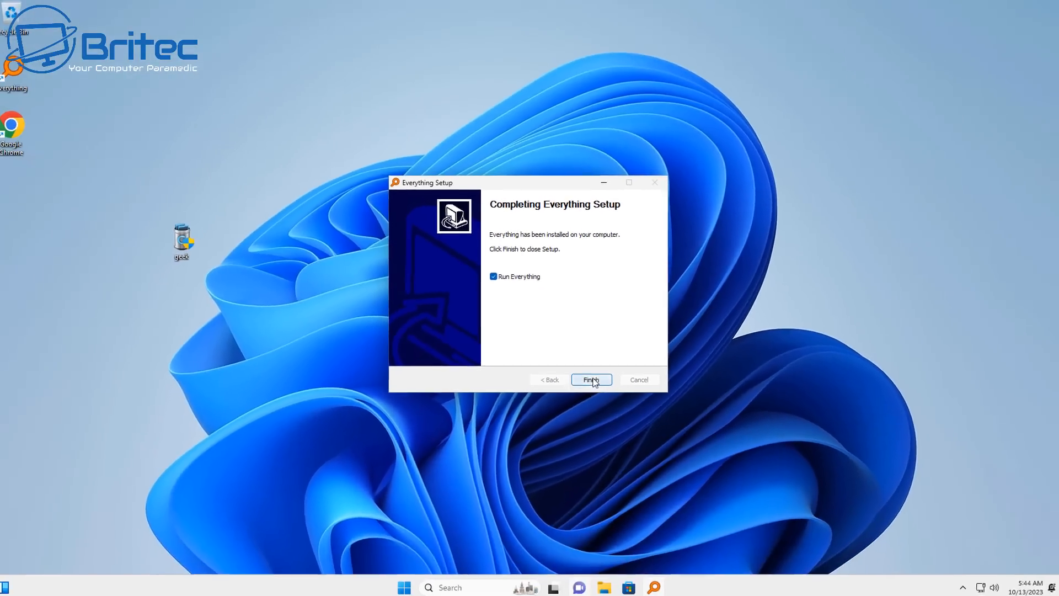
click(611, 432)
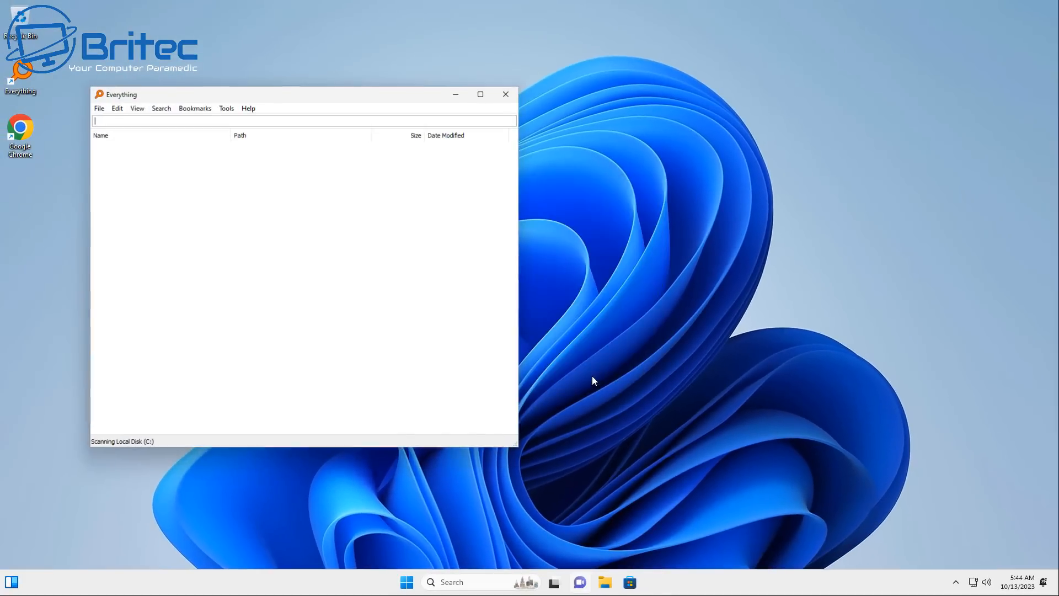
Maximize the Everything window, search for "edge" and examine the matching files and folders
click(480, 94)
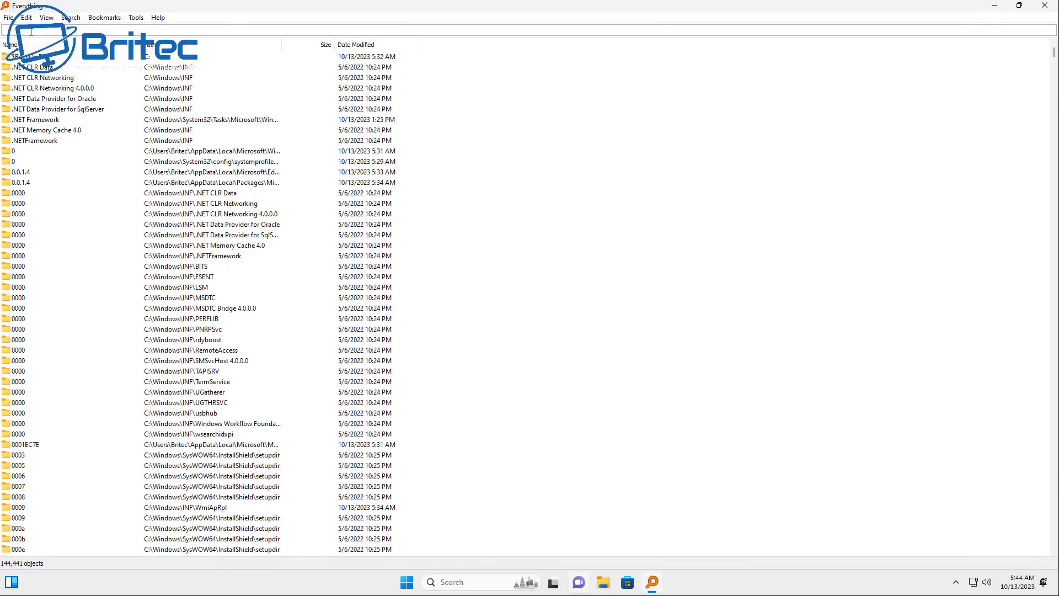
text(edge)
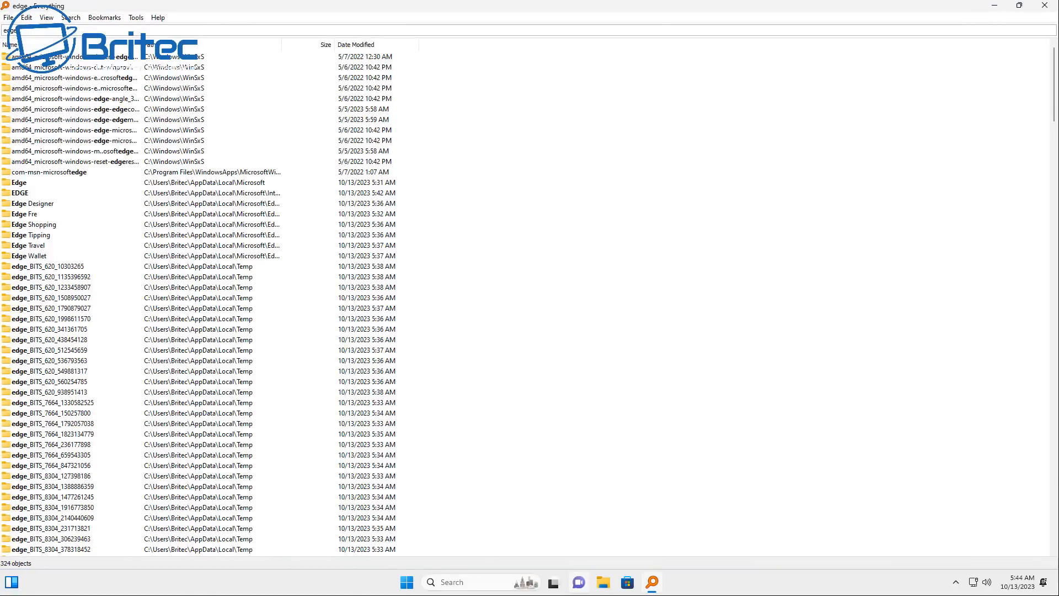
key(Return)
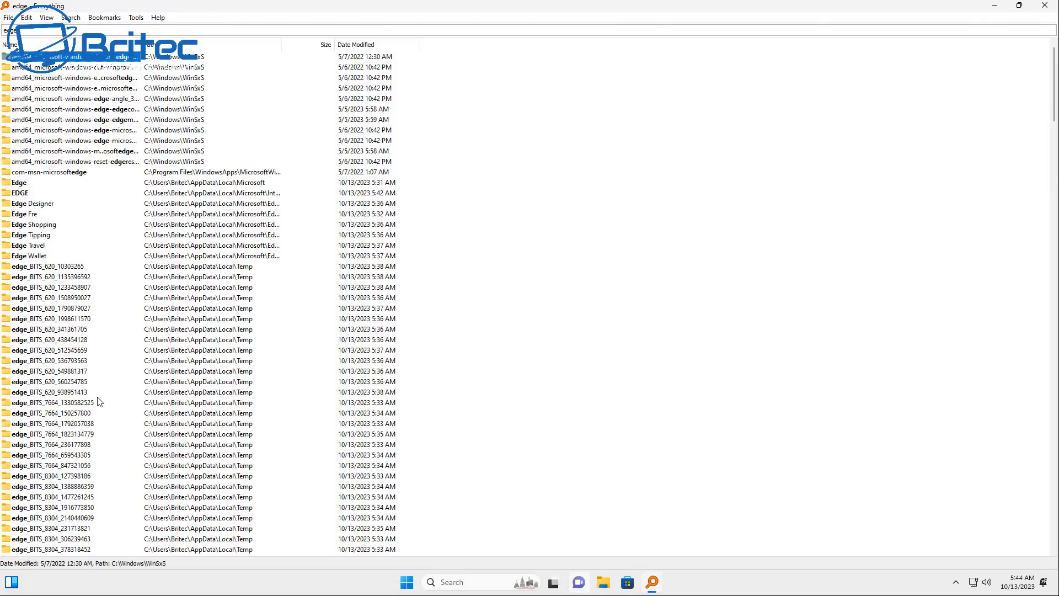
scroll(98, 416, down, 4)
scroll(99, 416, down, 9)
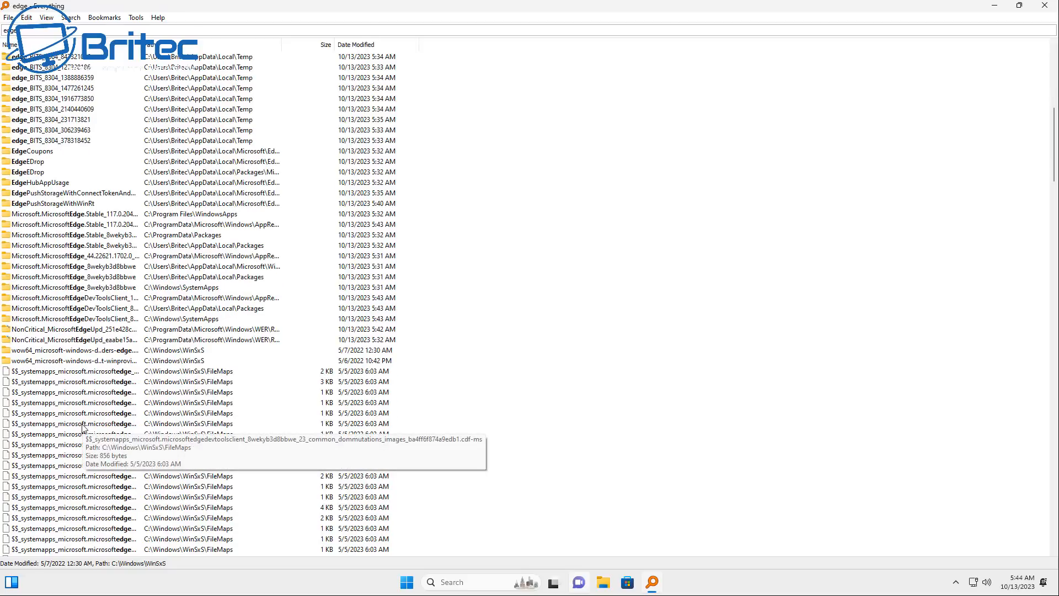
scroll(83, 428, down, 5)
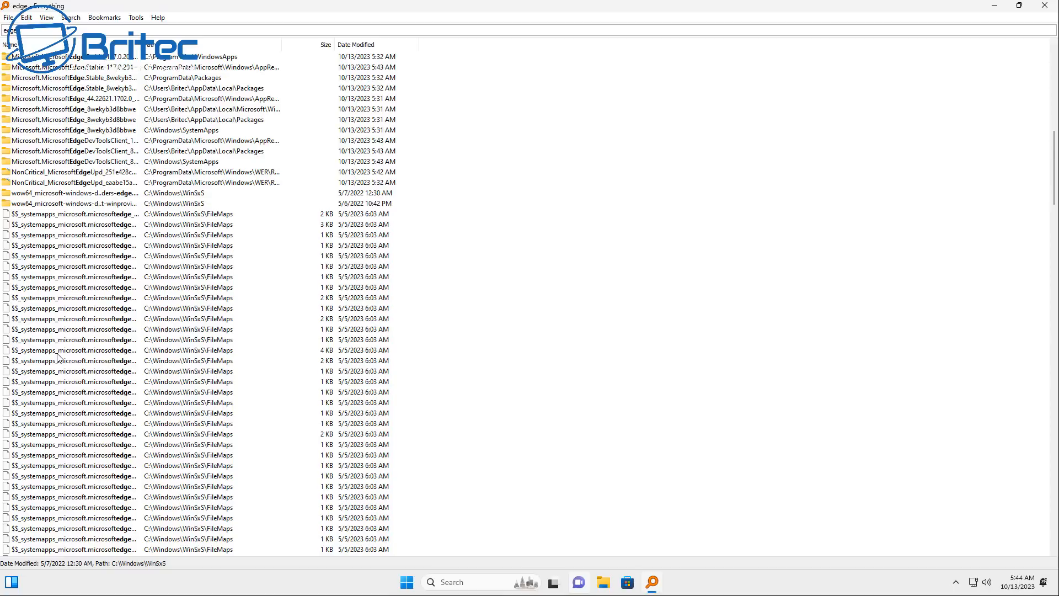
scroll(58, 359, down, 12)
click(128, 311)
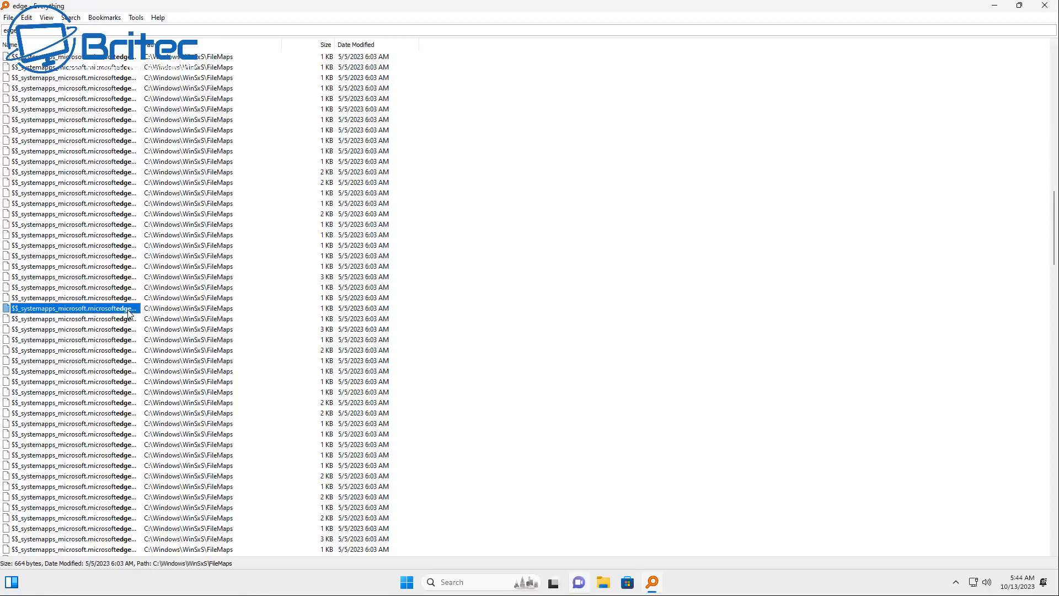
scroll(765, 449, down, 5)
drag(1054, 242, 126, 79)
Replace the search term with "Microsoft Edge" and widen the Name column to show the full file names
drag(28, 31, 3, 34)
text(Mi)
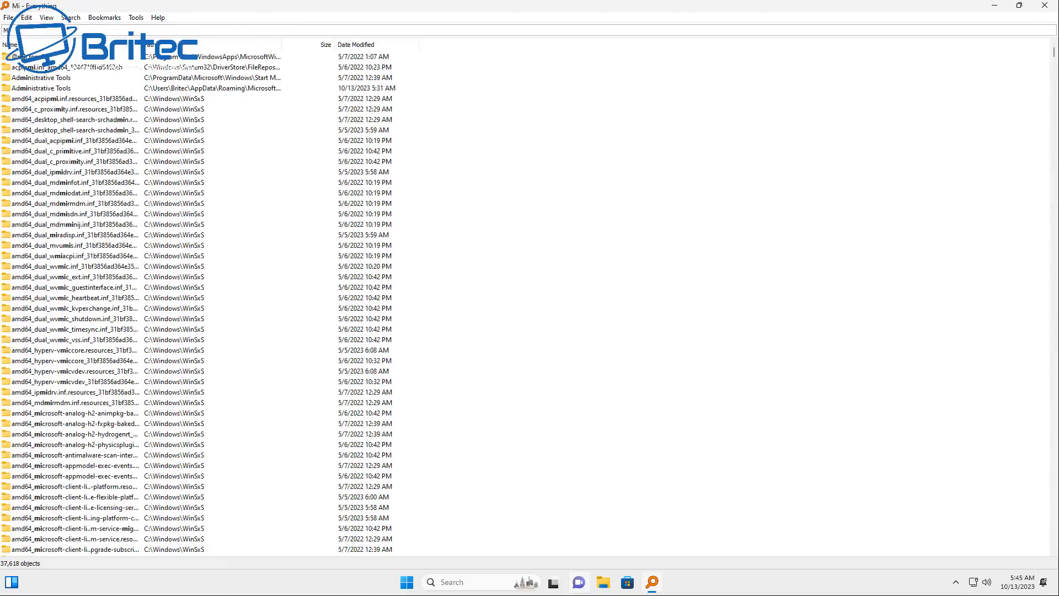
text(cro)
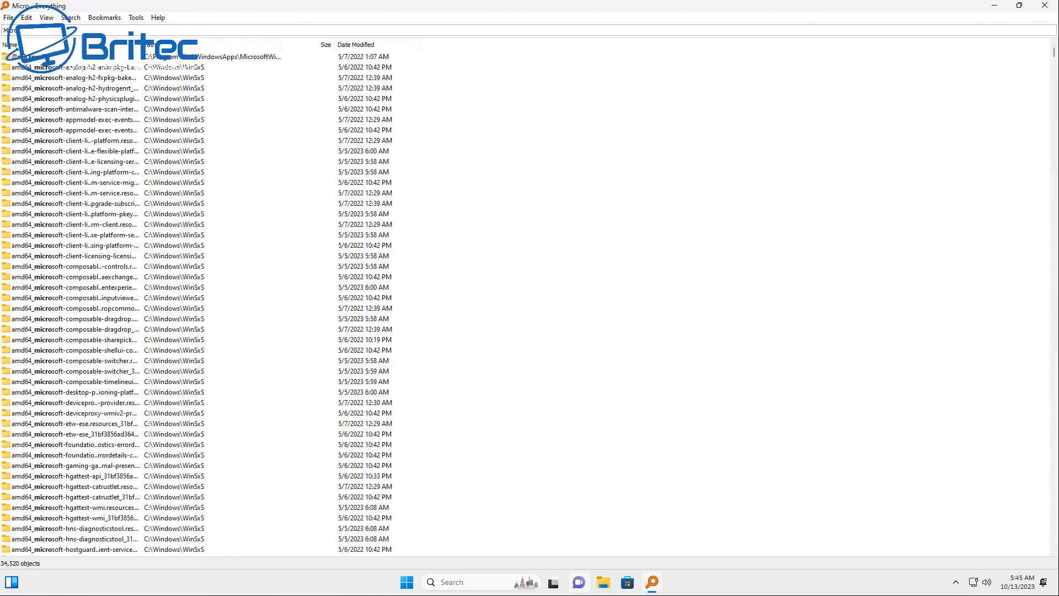
text(soft E)
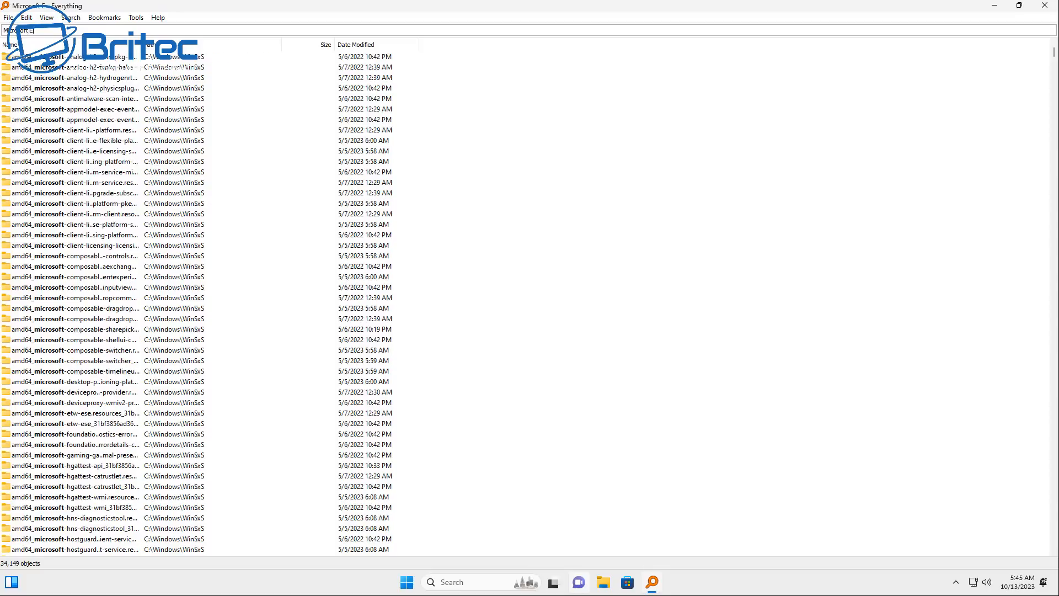
text(dge)
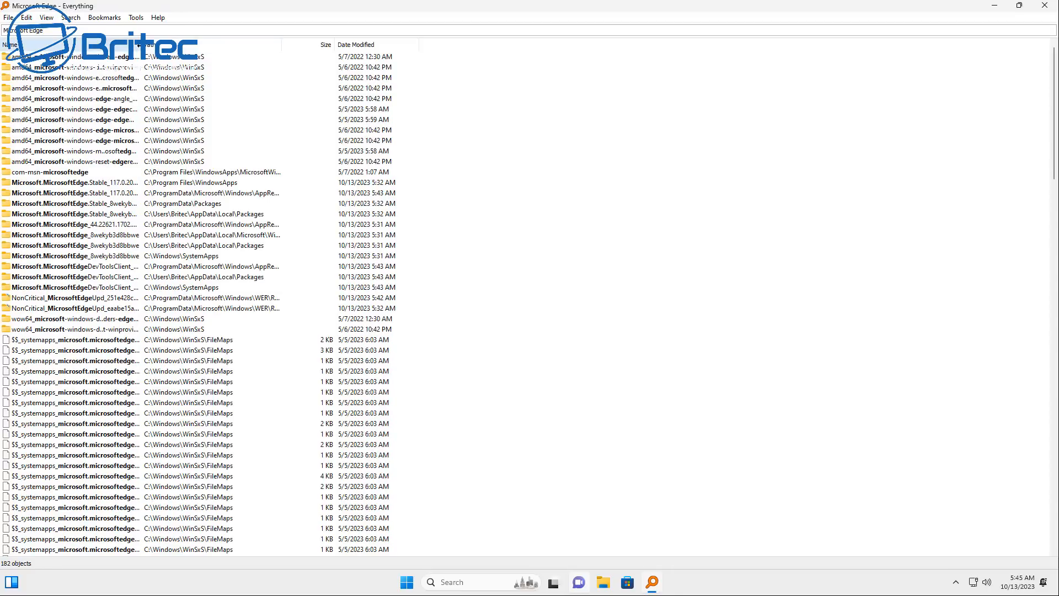
drag(143, 46, 421, 64)
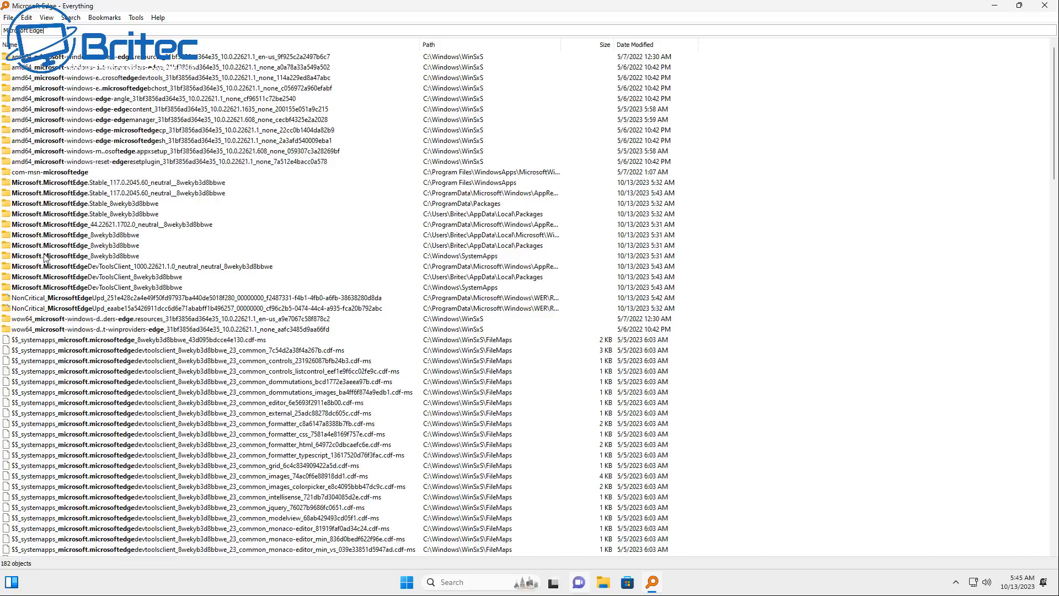
Try to delete the Microsoft.MicrosoftEdge.Stable_117.0.2045.60_neutral__8wekyb3d8bbwe folder in C:\Program Files\WindowsApps with administrator permission
click(69, 184)
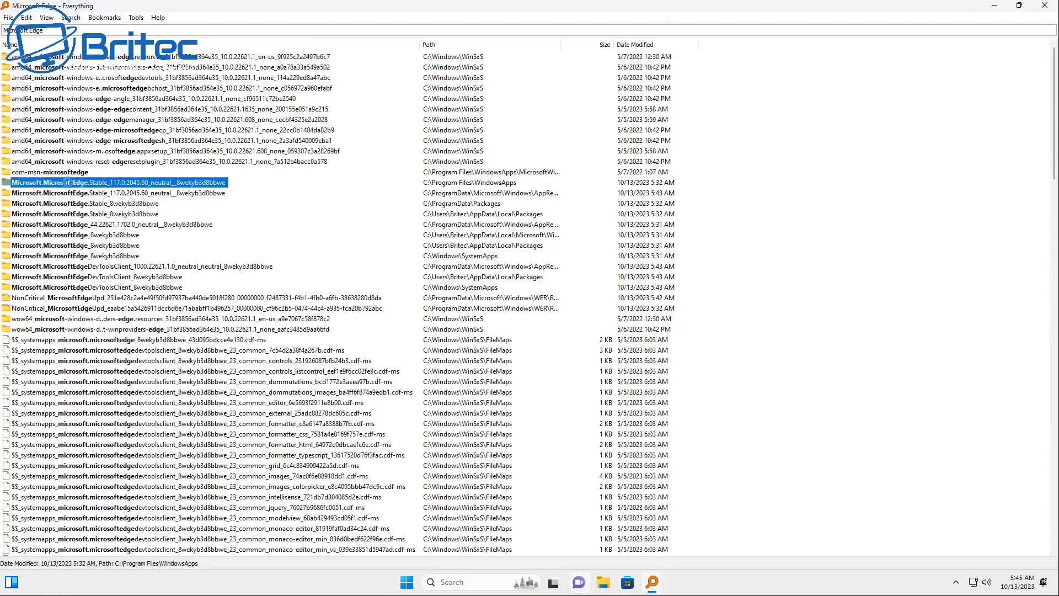
right_click(69, 185)
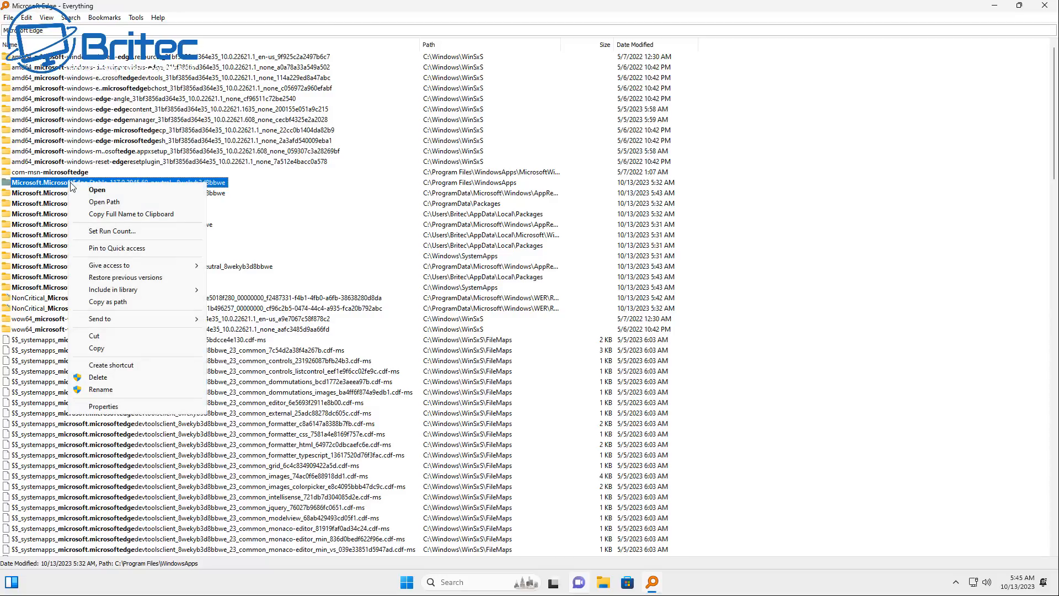
click(98, 378)
click(242, 228)
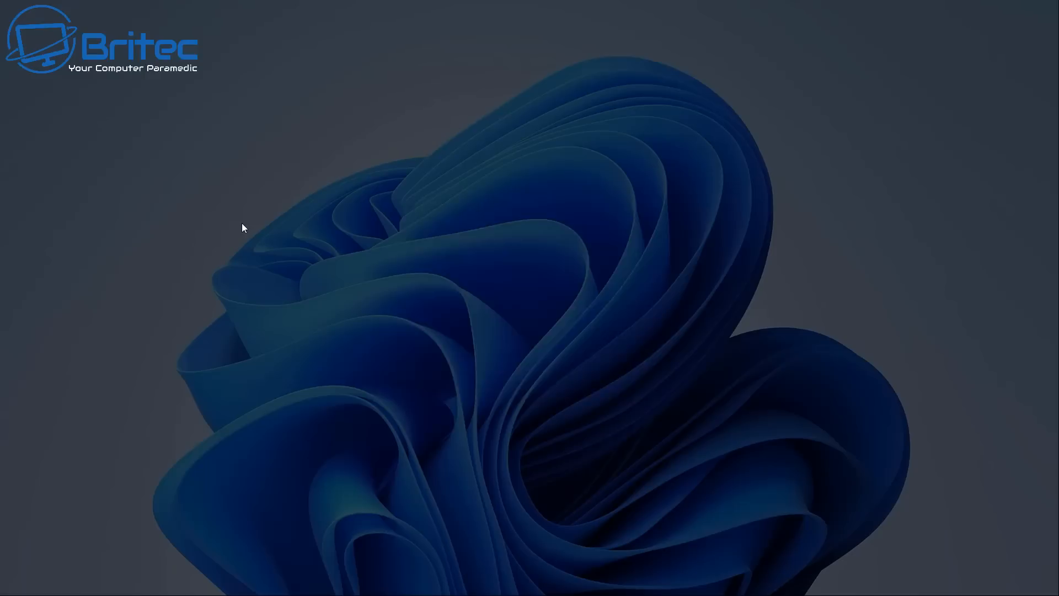
click(478, 385)
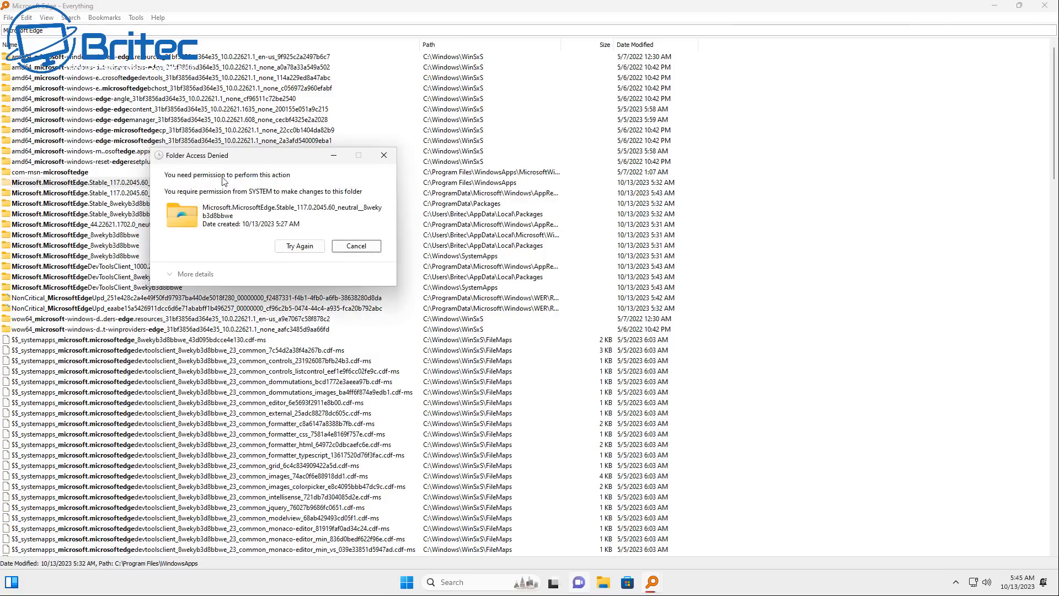
click(374, 251)
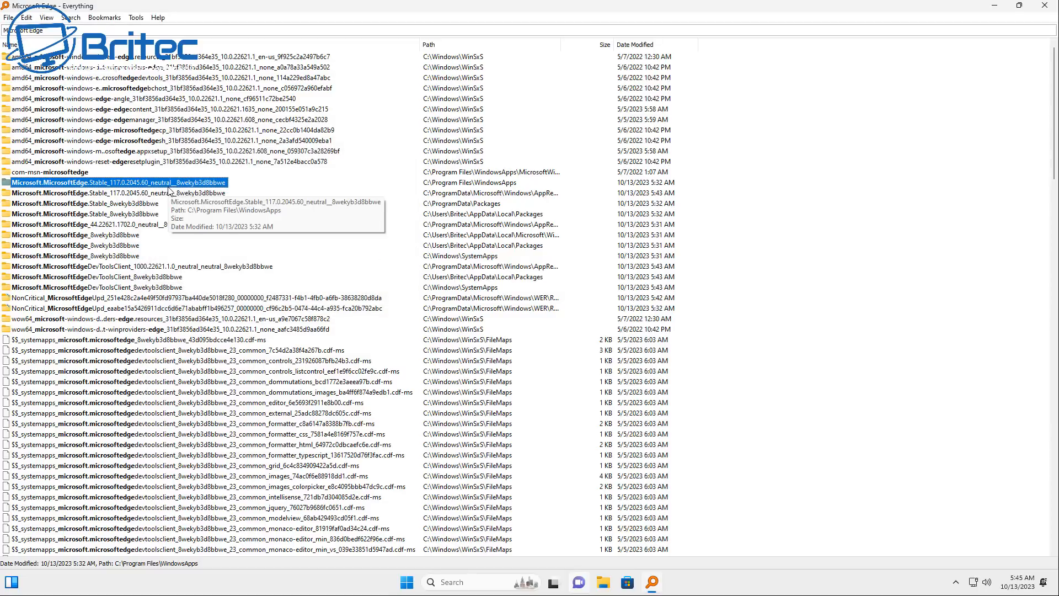
Close the Everything window and shut down Windows
scroll(244, 243, down, 1)
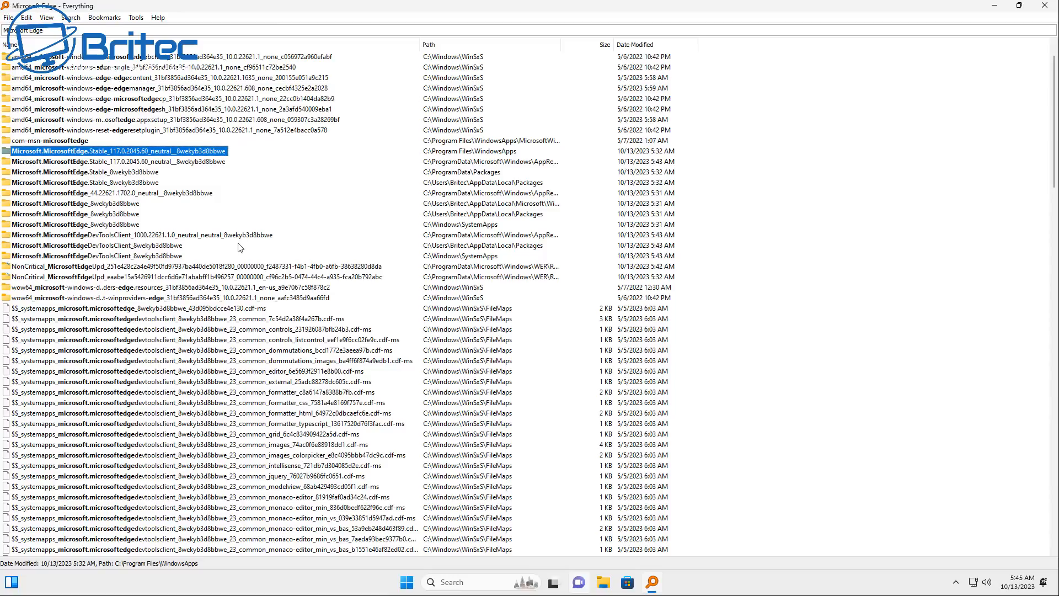
click(1052, 11)
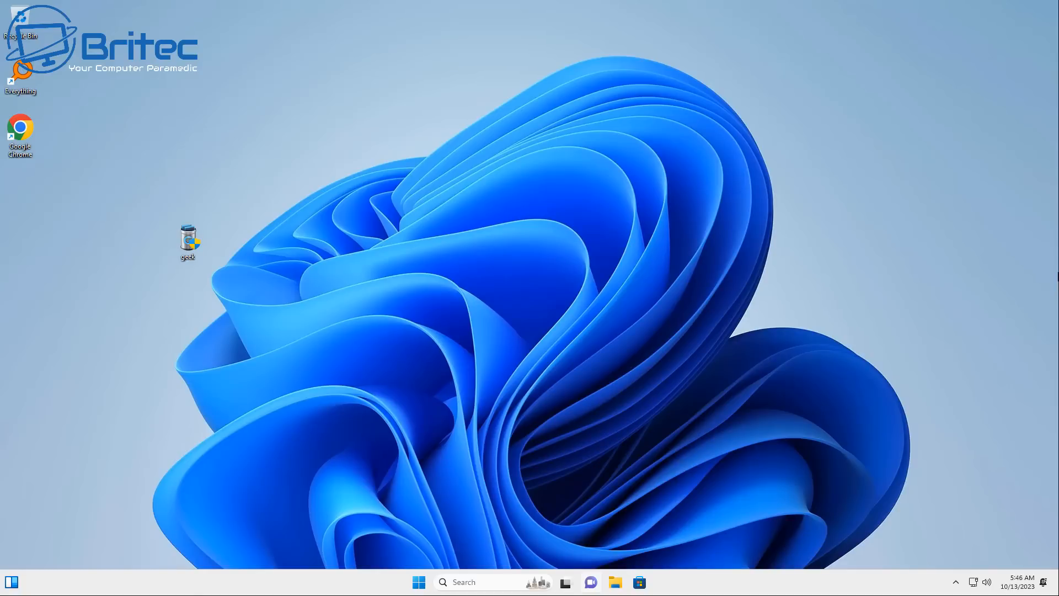
click(418, 582)
click(663, 549)
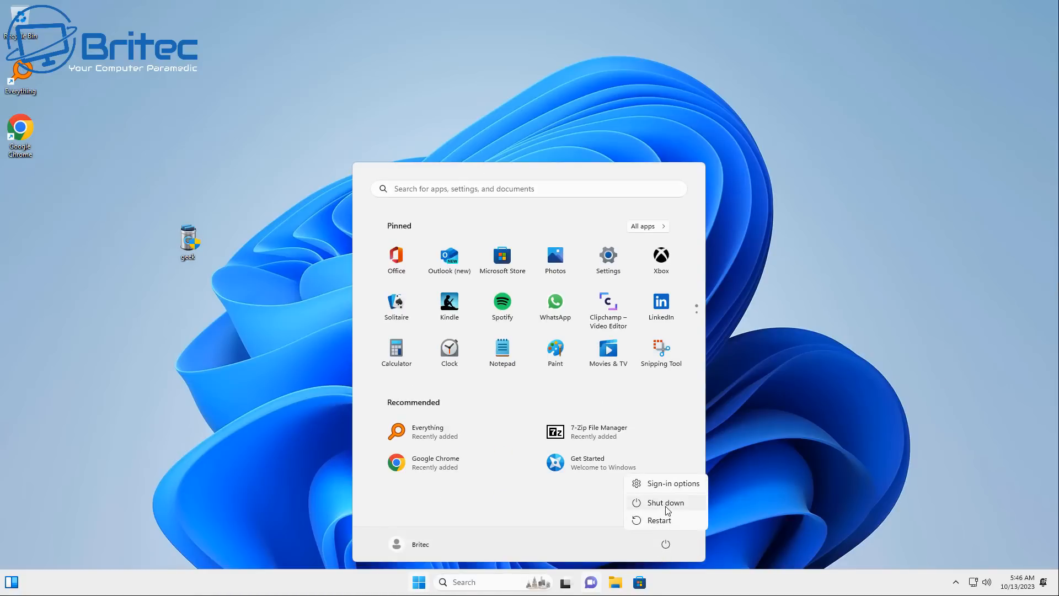
click(665, 508)
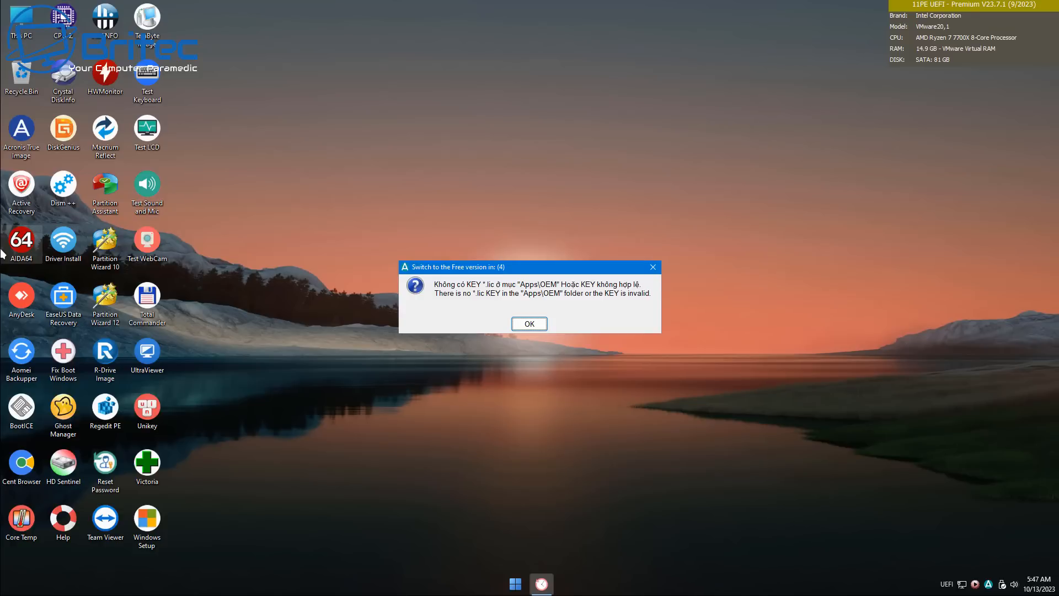
Dismiss the missing licence key notice in the Anhdv Boot environment, then inspect the drives in This PC and close the window
click(522, 327)
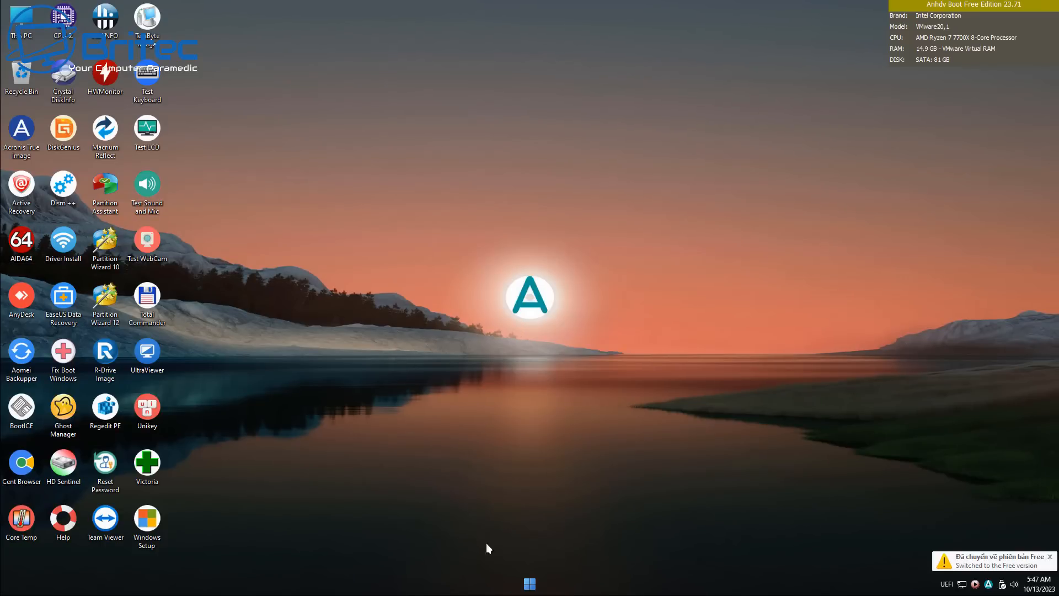
click(529, 584)
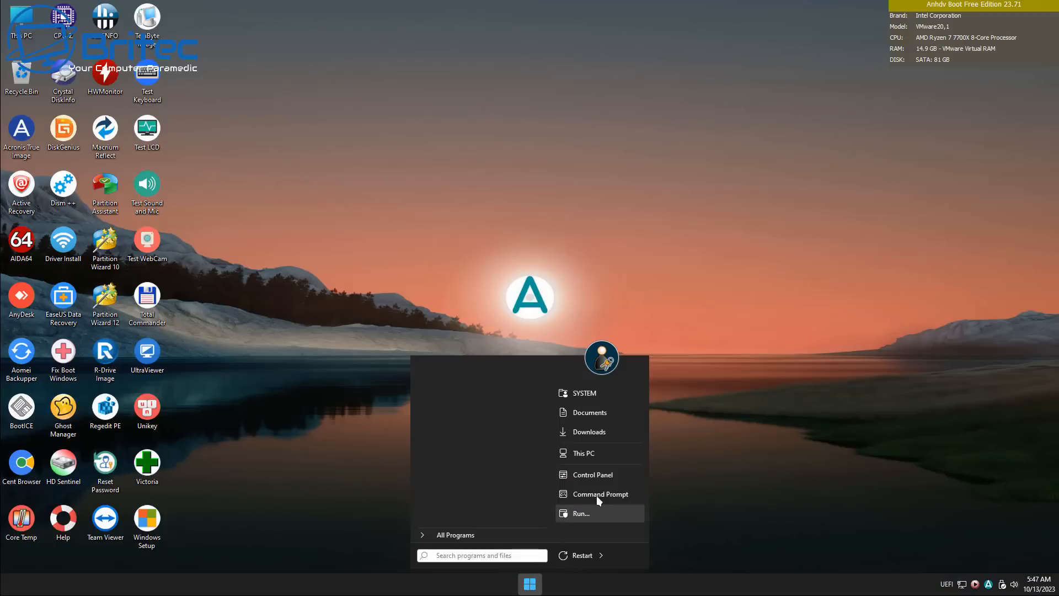
click(586, 454)
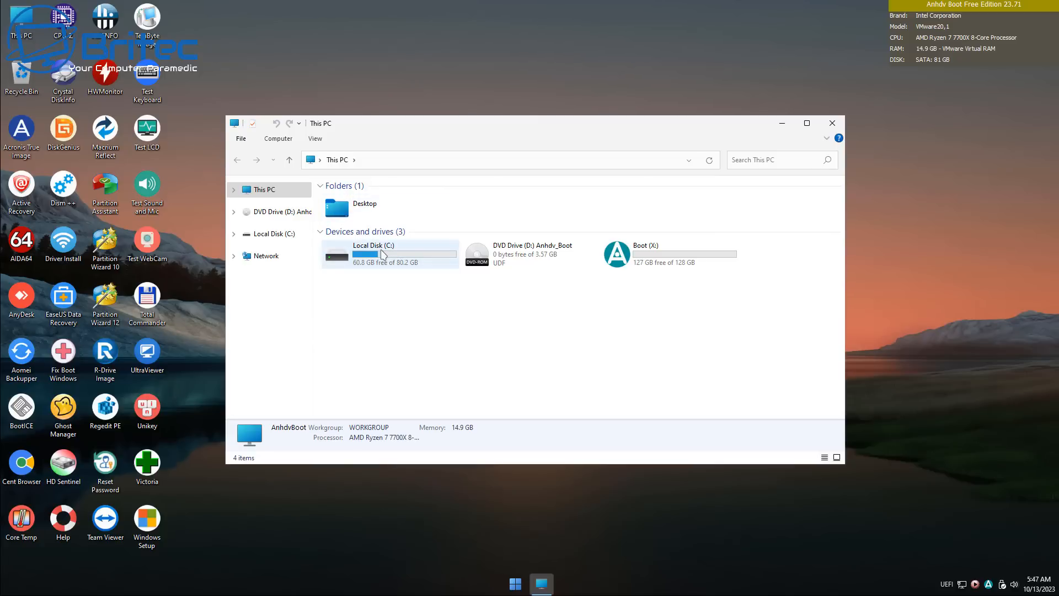
click(827, 121)
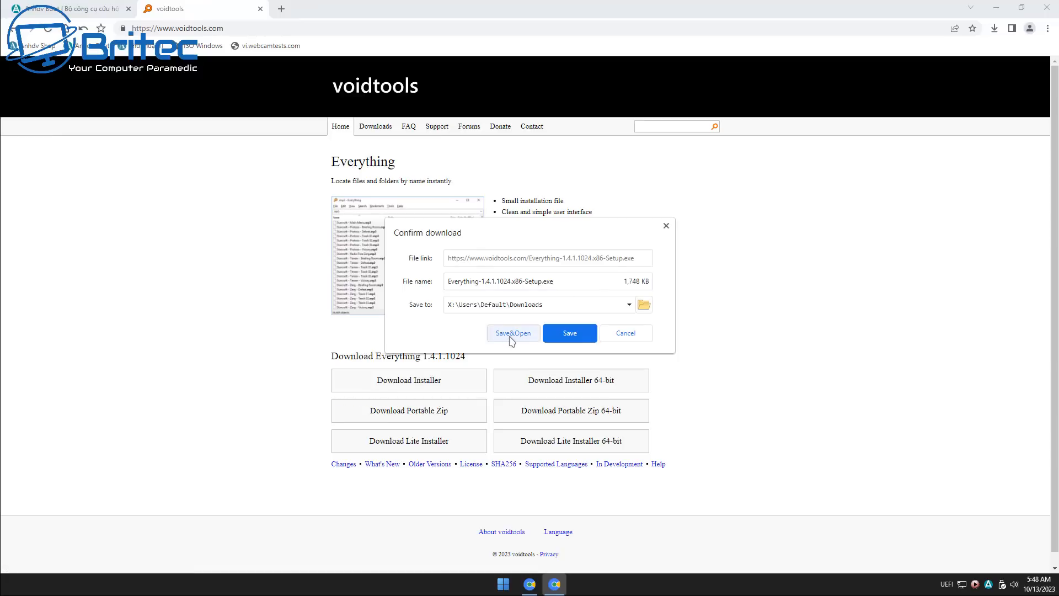
Save and open Everything-1.4.1.1024.x86-Setup.exe, choose English (US) as the installer language, and close the browser with both tabs
click(510, 335)
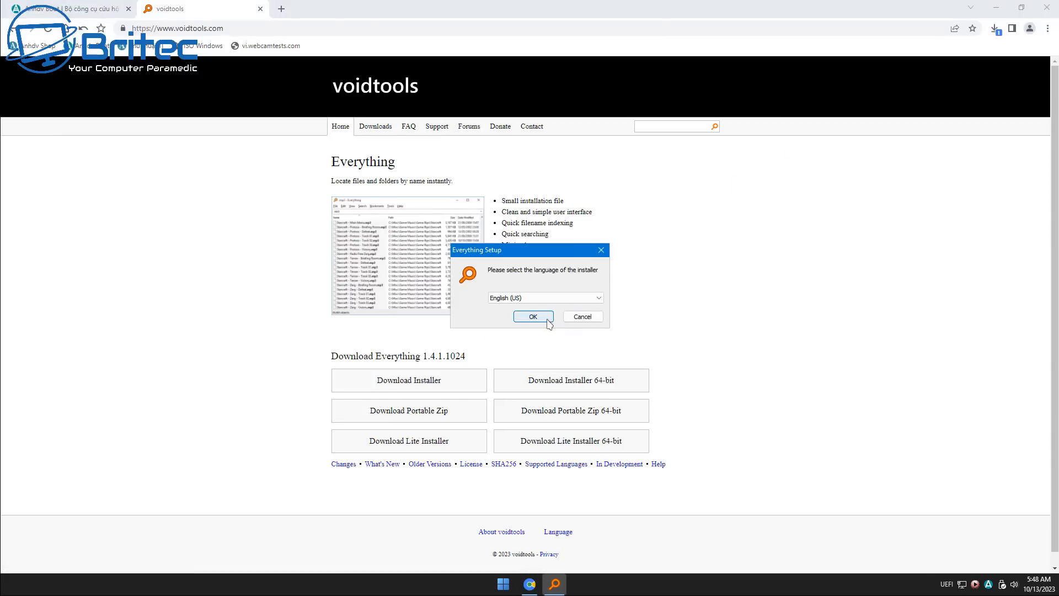
click(545, 320)
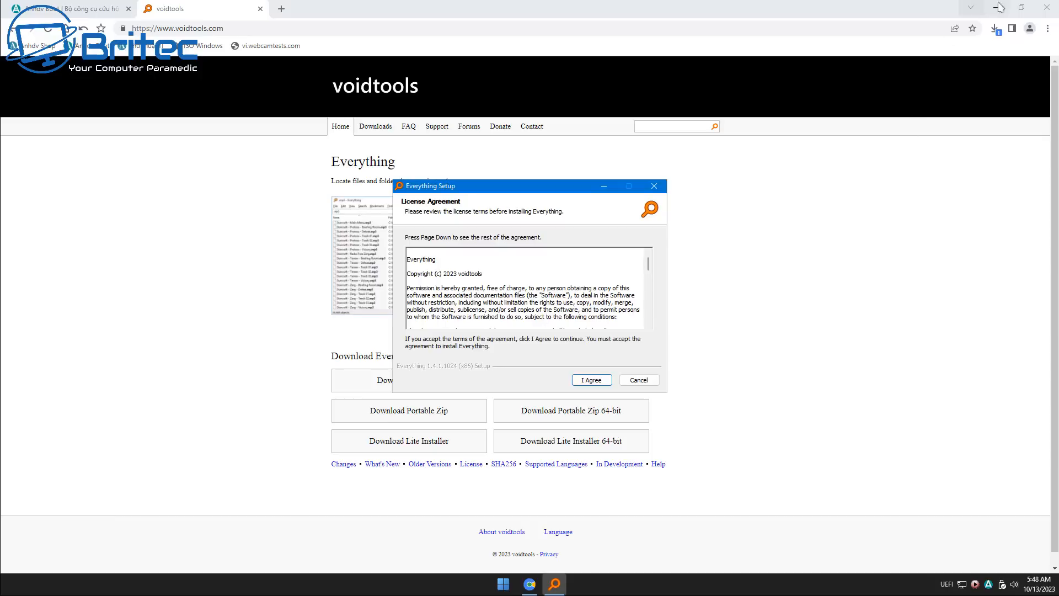
click(1055, 12)
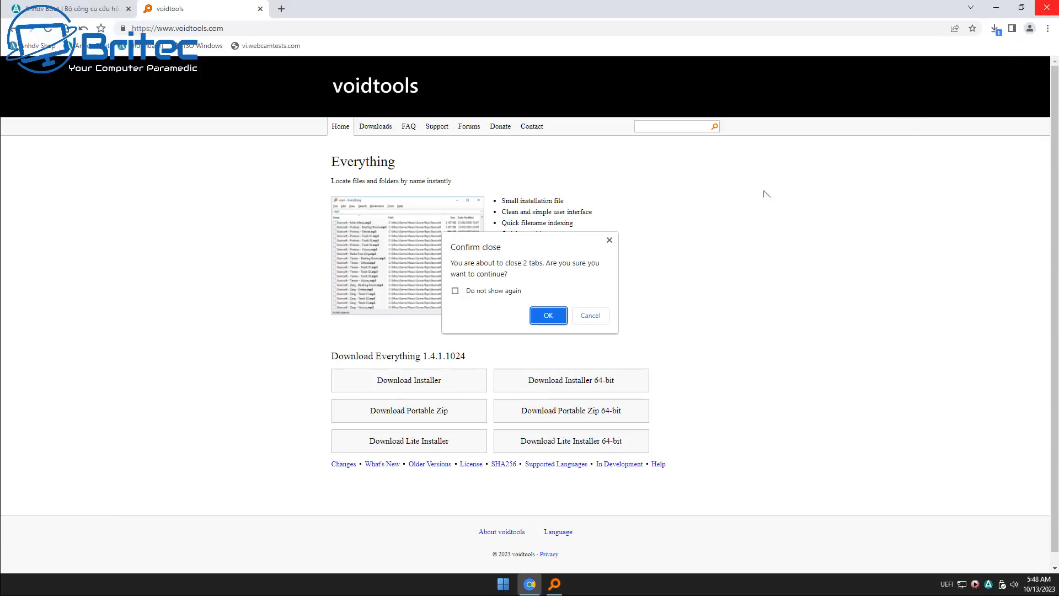
click(552, 318)
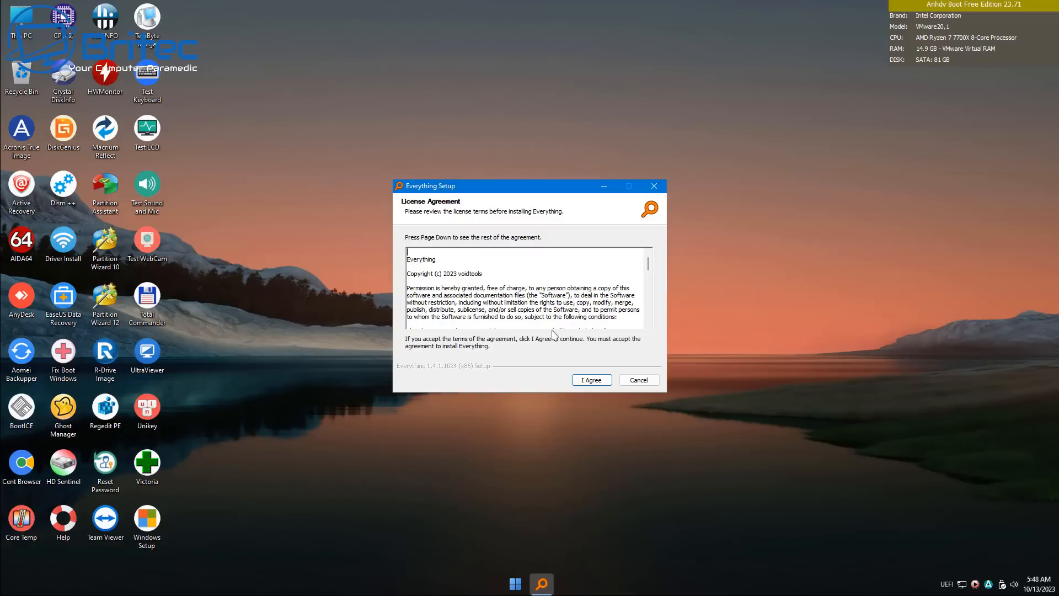
Accept the license agreement, install Everything with the default destination folder and install options, and run it
click(598, 382)
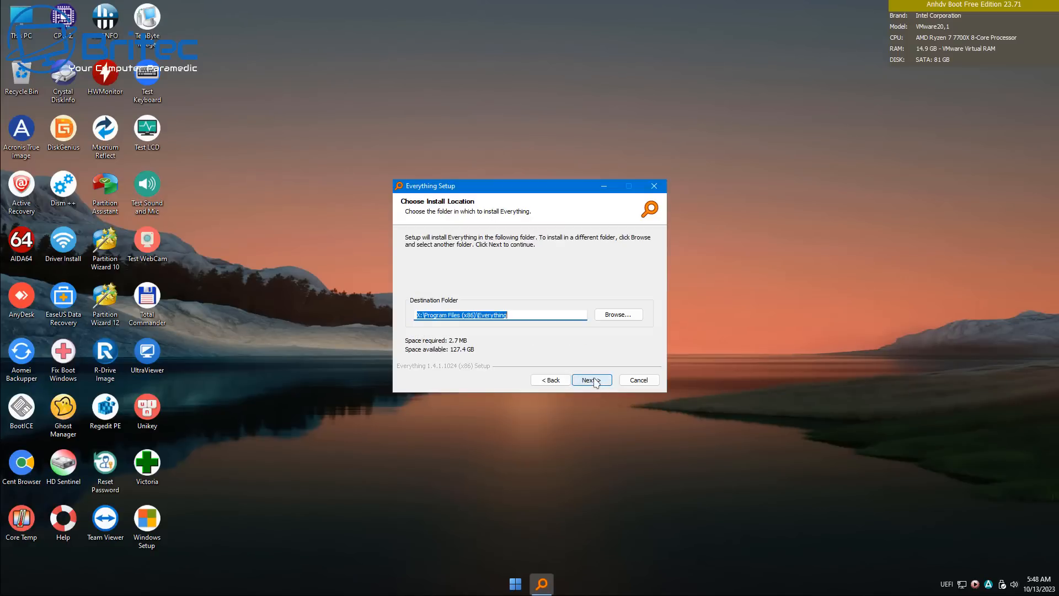
click(589, 382)
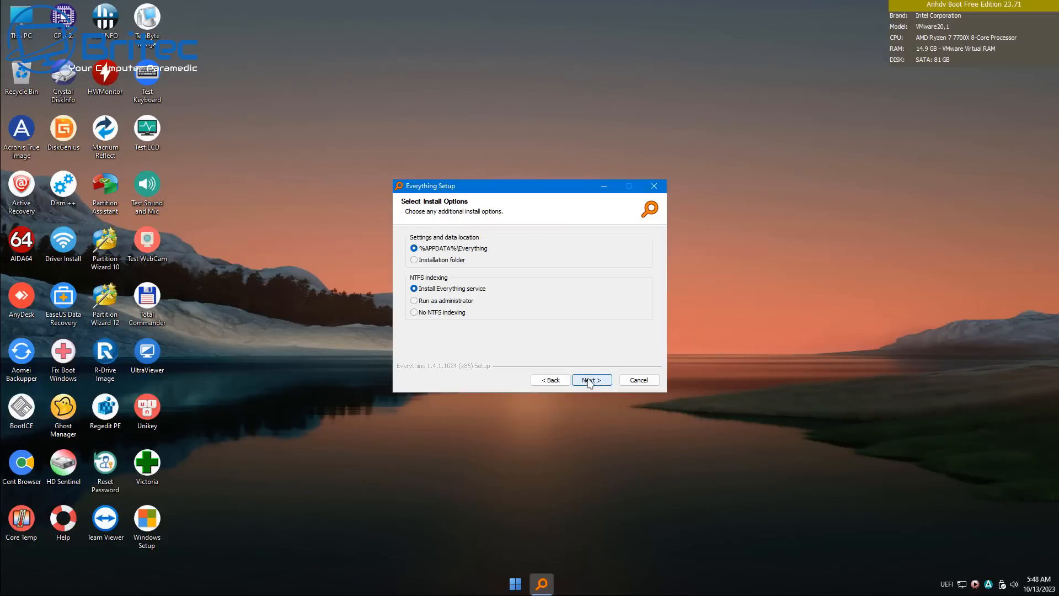
click(590, 381)
click(590, 382)
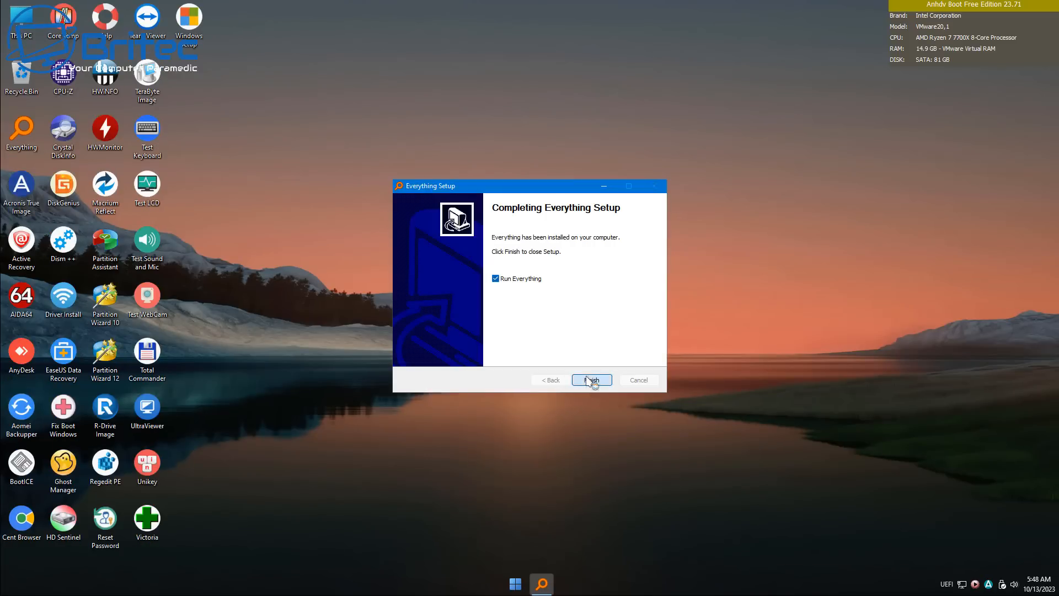
click(591, 379)
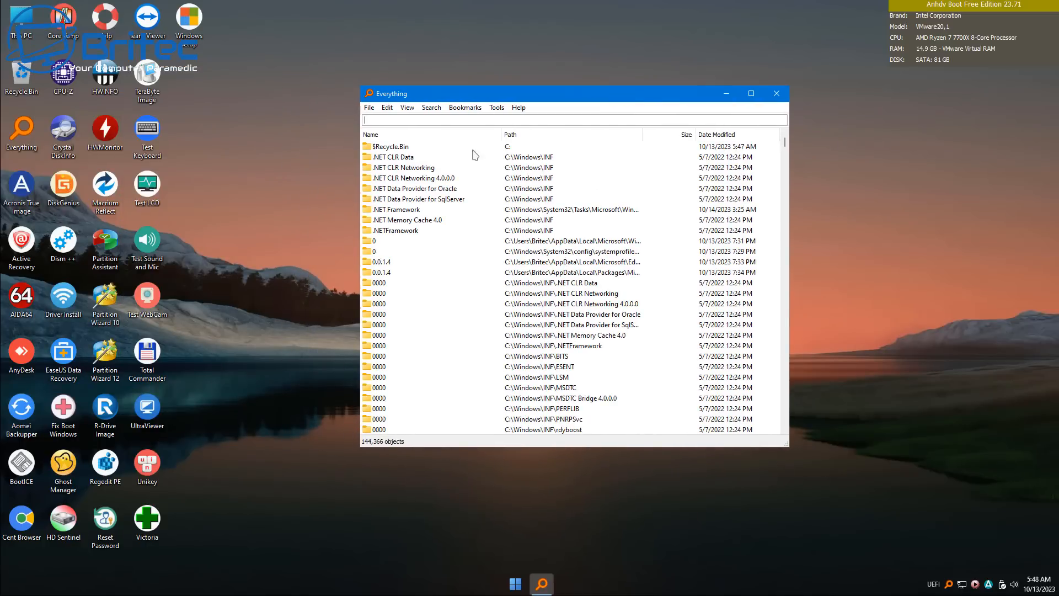
Maximize the Everything window and search for "edge"
drag(358, 84, 180, 44)
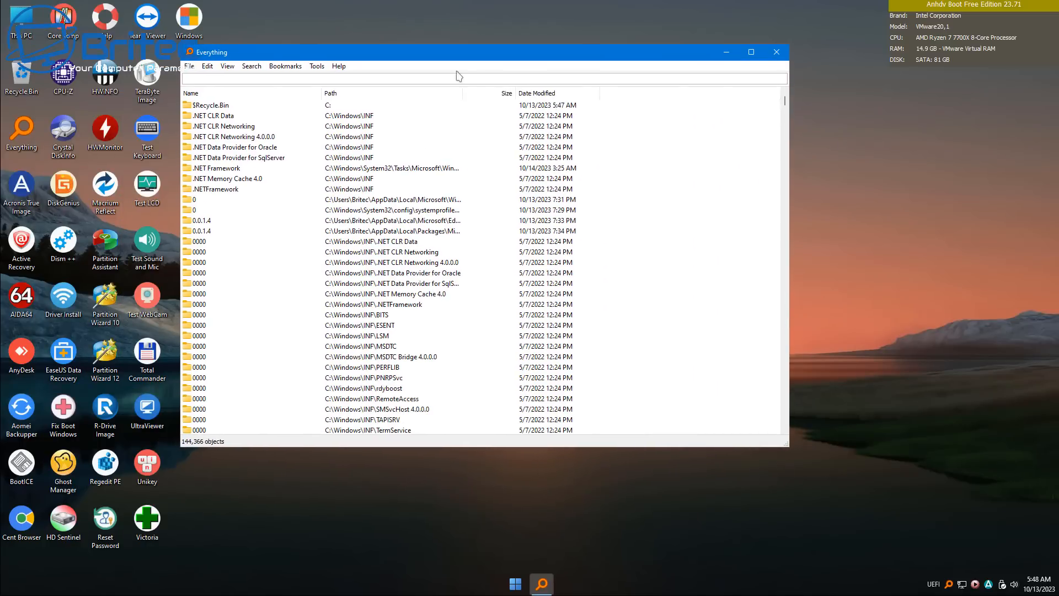
click(752, 52)
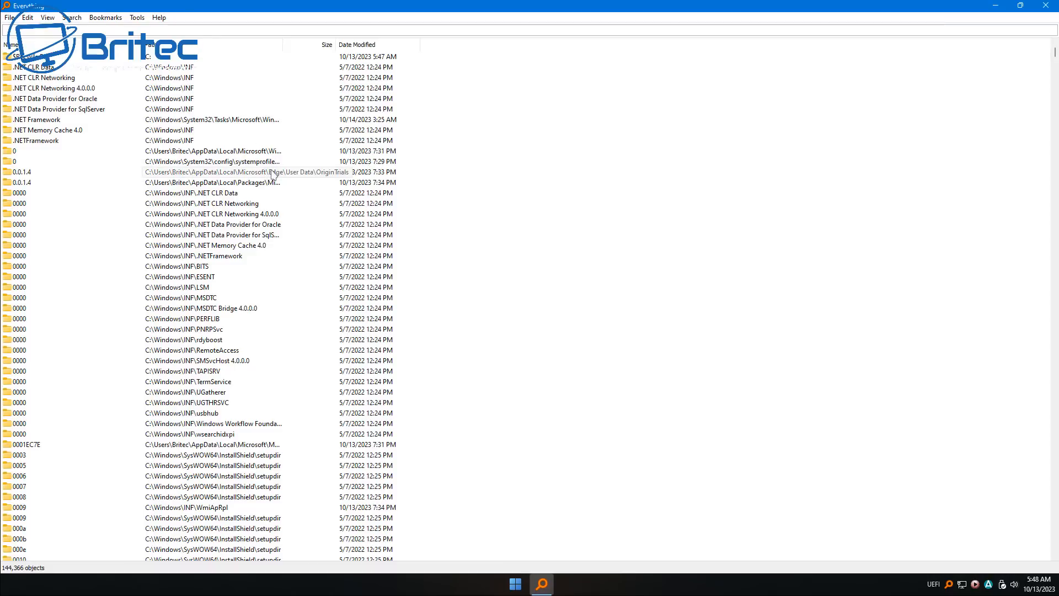
text(edge)
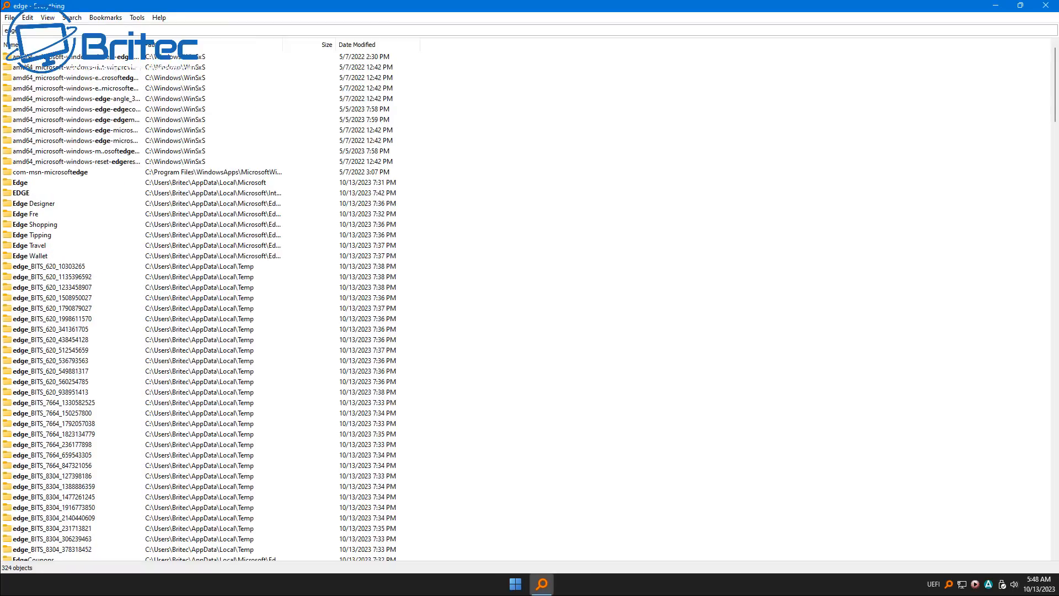
Replace the search term with "Microsoft Edge" in Everything
key(BackSpace)
key(BackSpace)
key(BackSpace)
key(BackSpace)
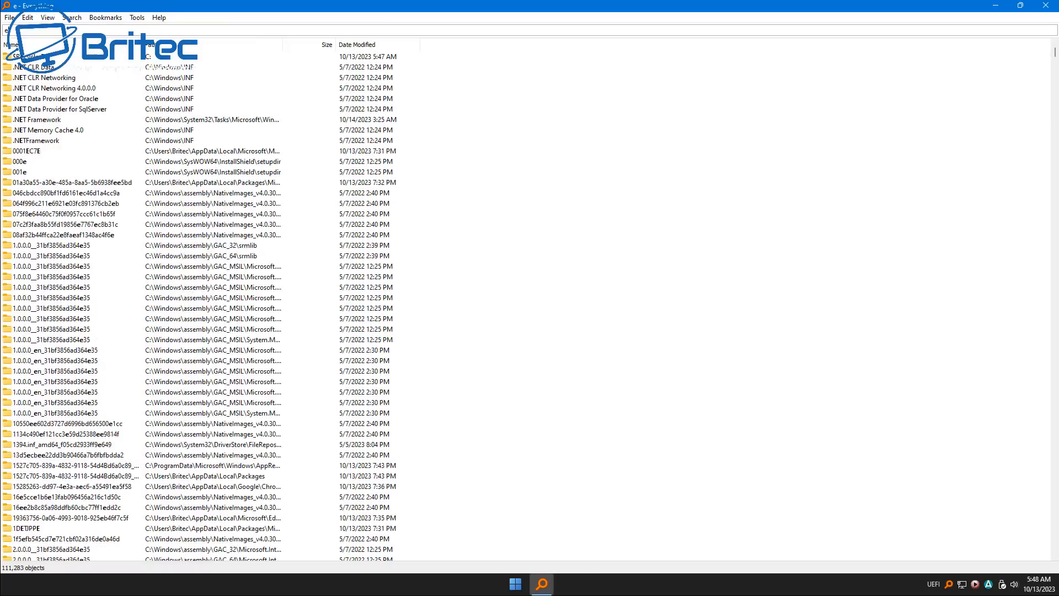
text(Micro)
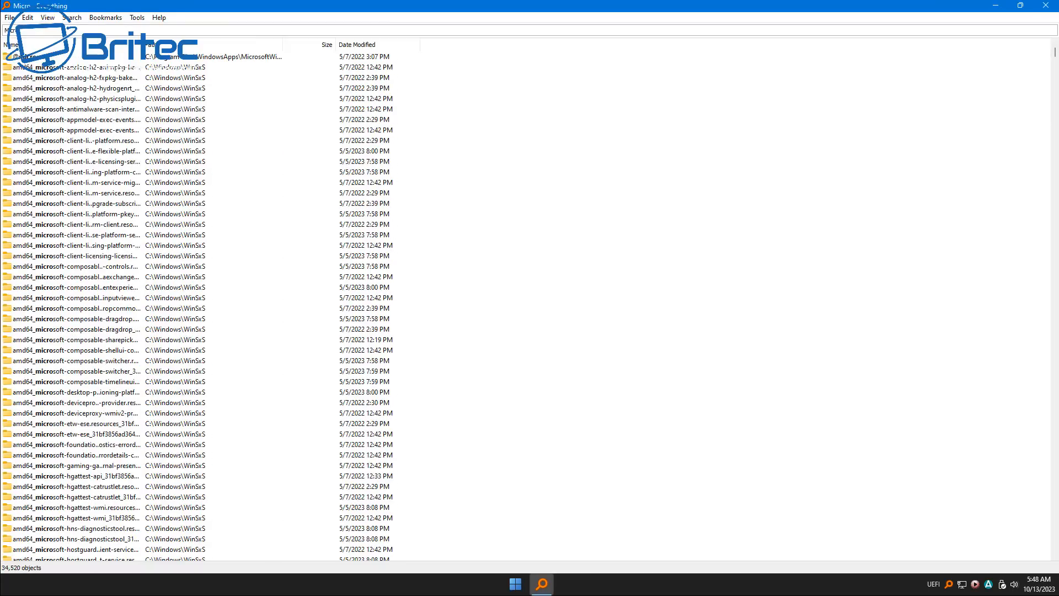
text(soft)
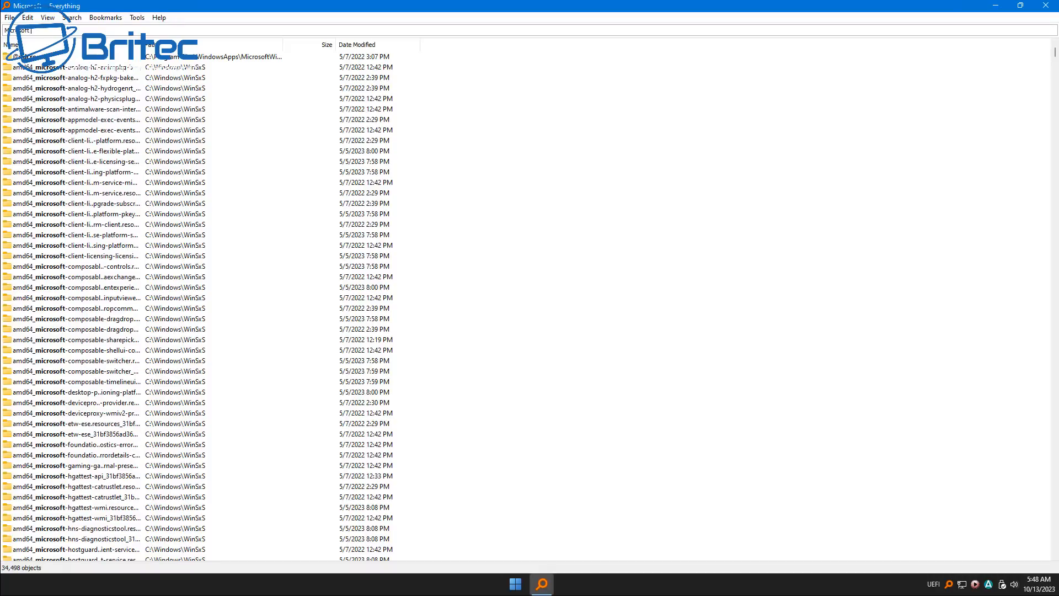
text( Edge)
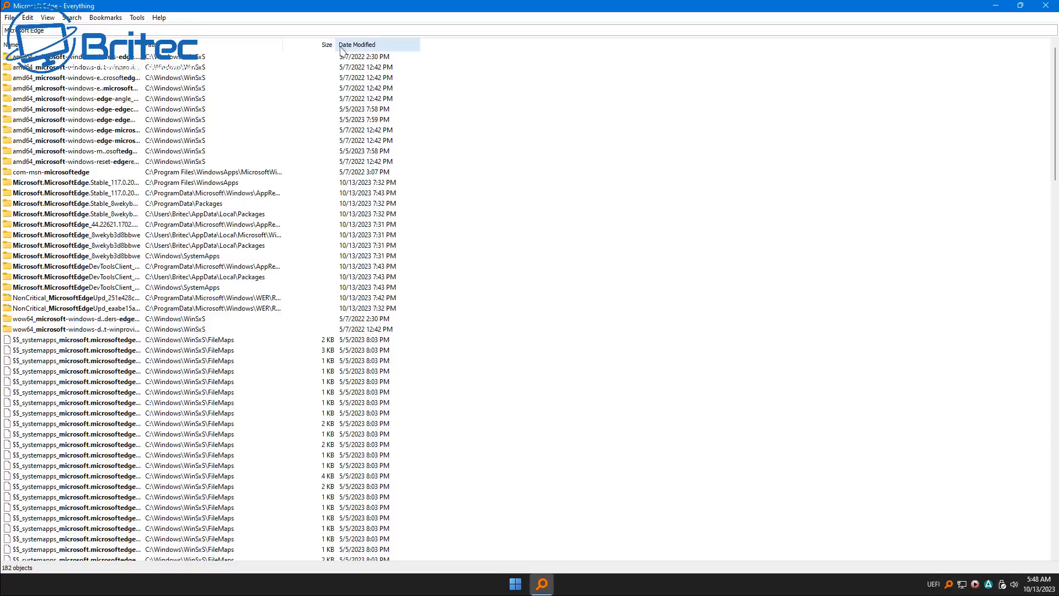
Widen the Size, Path and Name columns to show the full file names and locations
drag(336, 44, 418, 44)
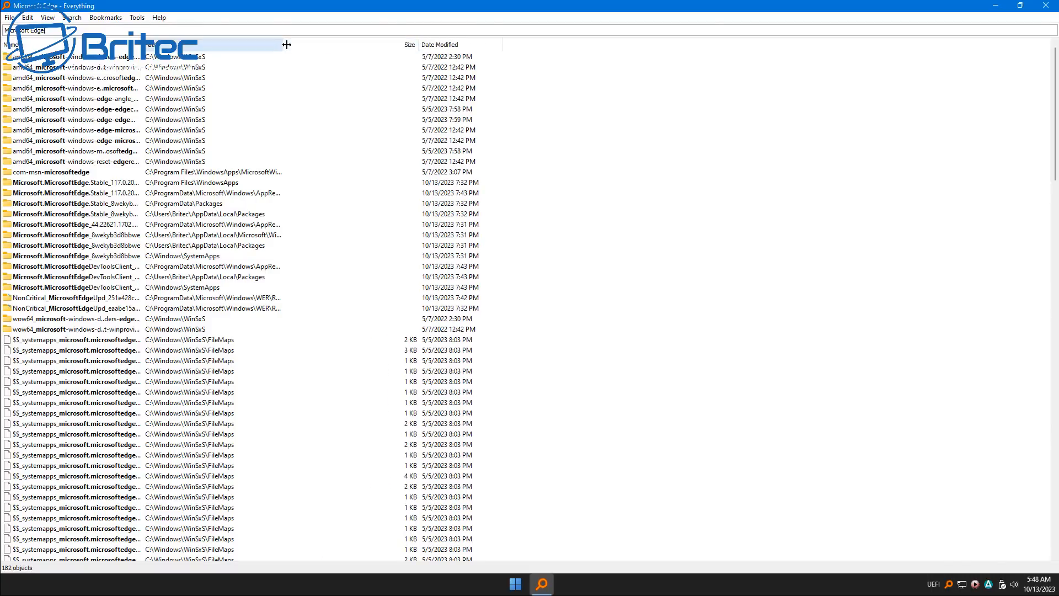
drag(286, 44, 400, 44)
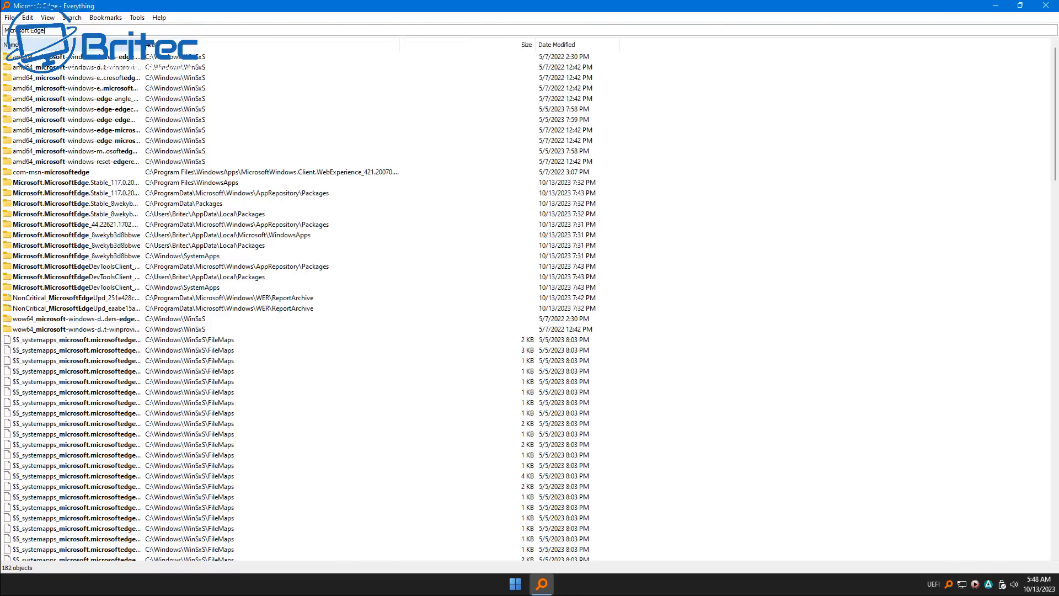
drag(146, 45, 419, 78)
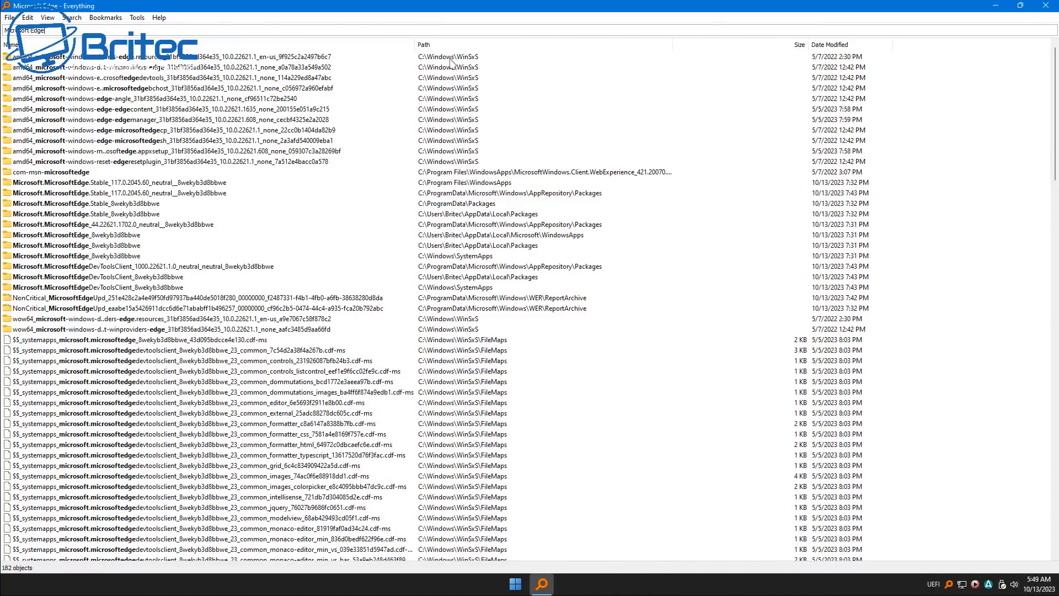
Select all the Microsoft Edge folders, from the first amd64 WinSxS entry through the last wow64 entry, and move them to the Recycle Bin
key(Tab)
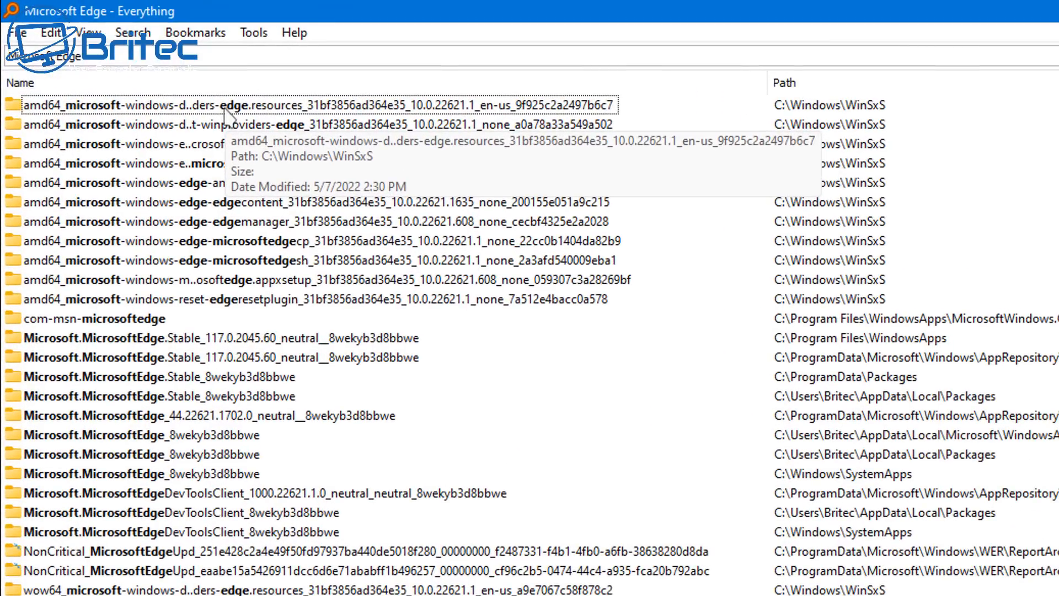
click(121, 61)
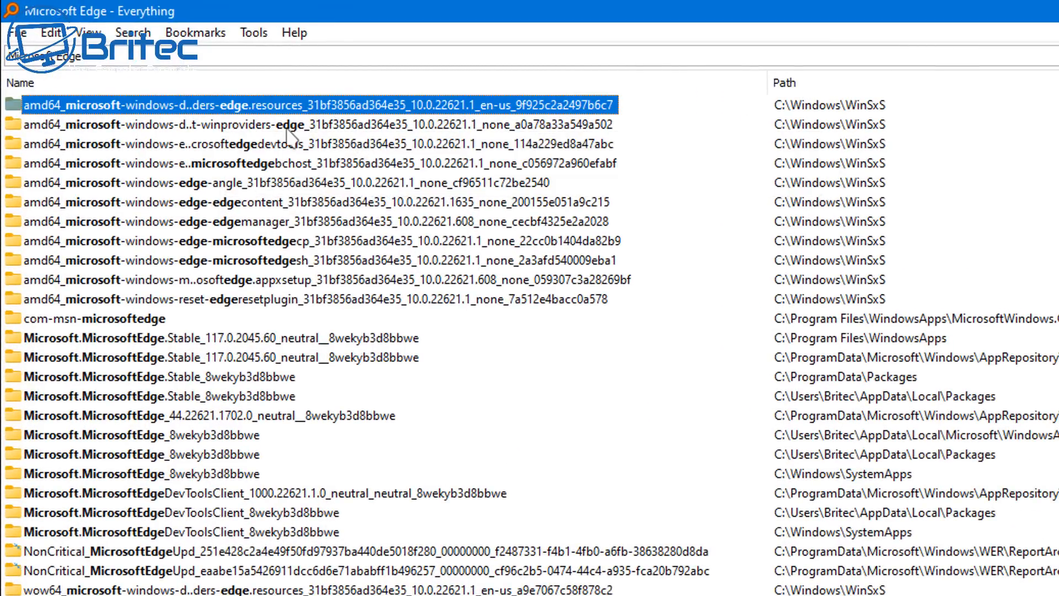
shift+click(304, 307)
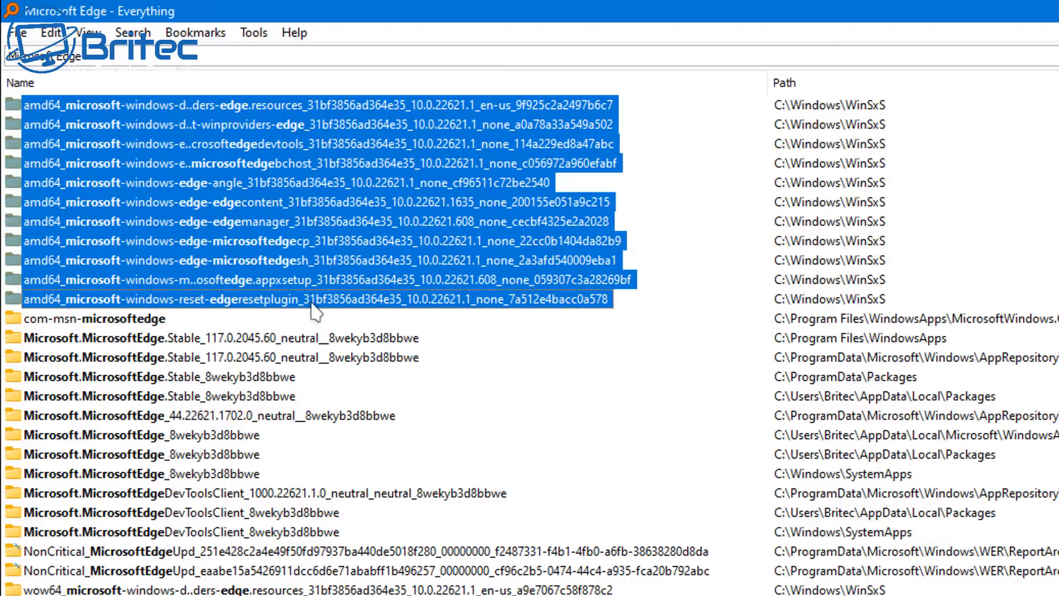
shift+click(226, 337)
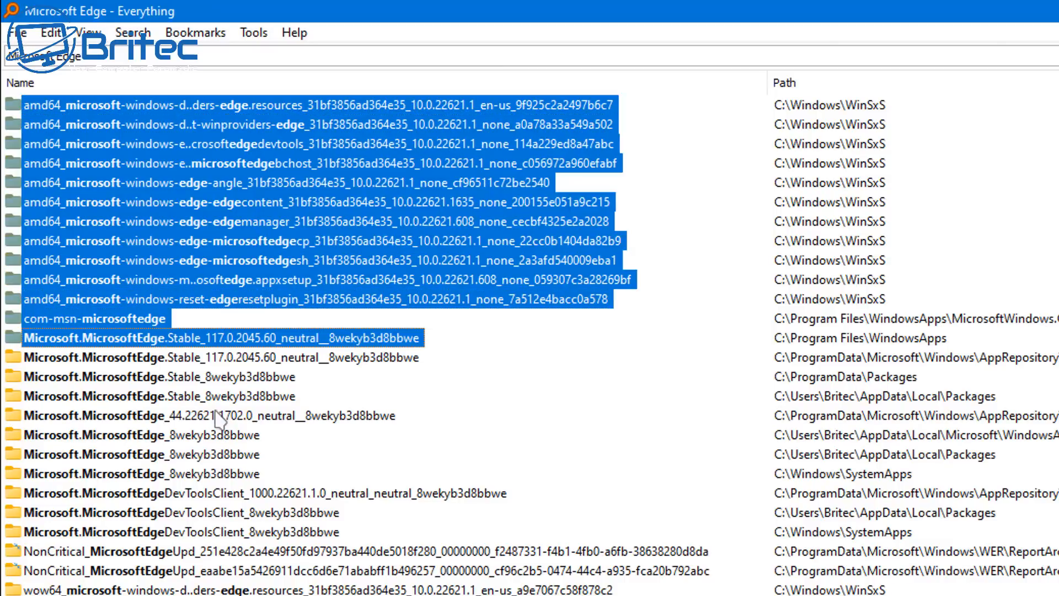
shift+click(213, 475)
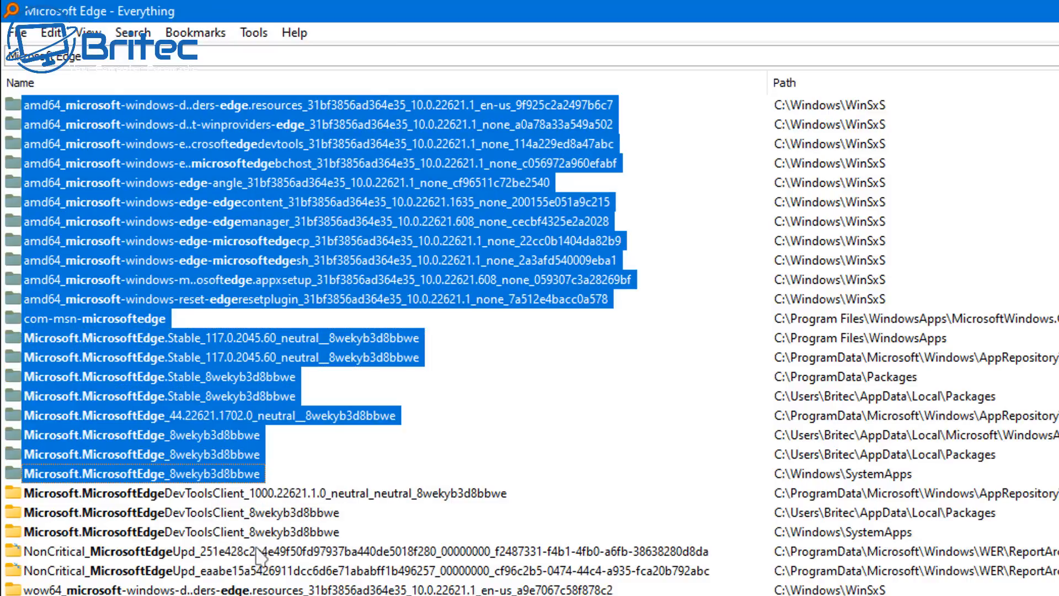
shift+click(396, 496)
shift+click(361, 552)
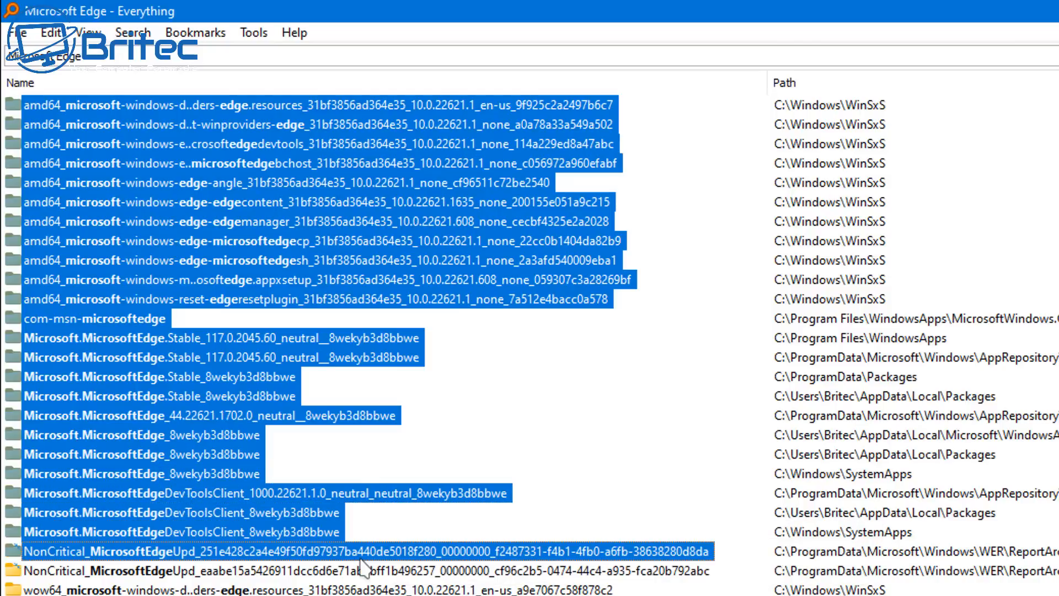
shift+click(364, 571)
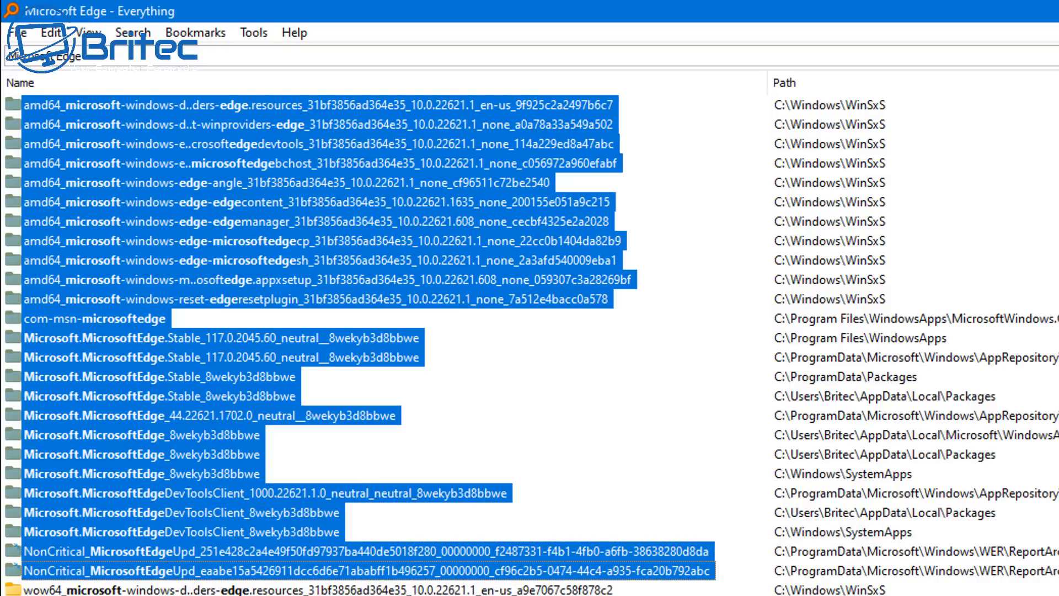
shift+click(99, 454)
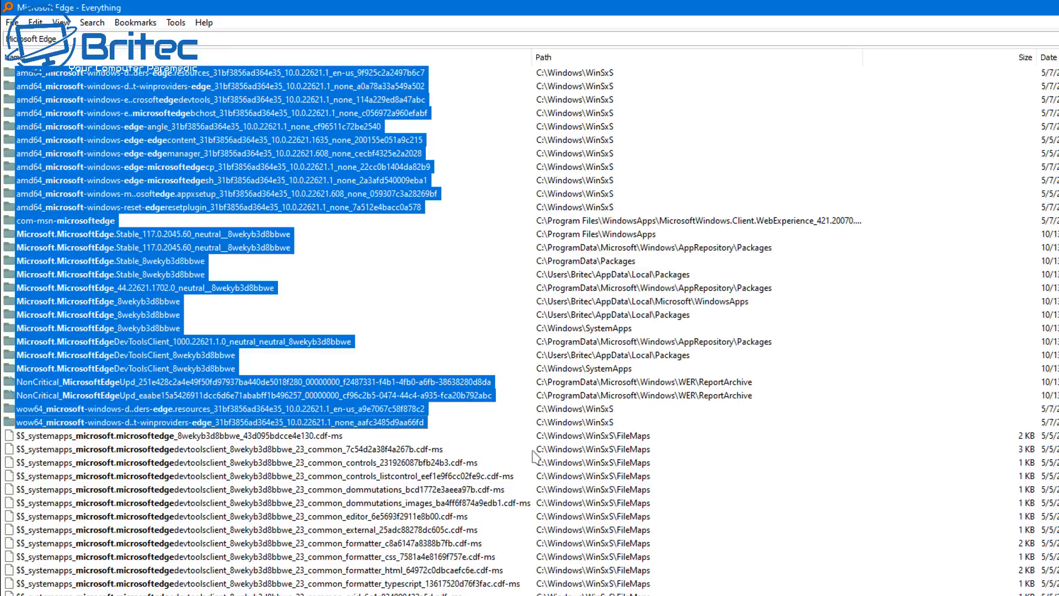
key(Delete)
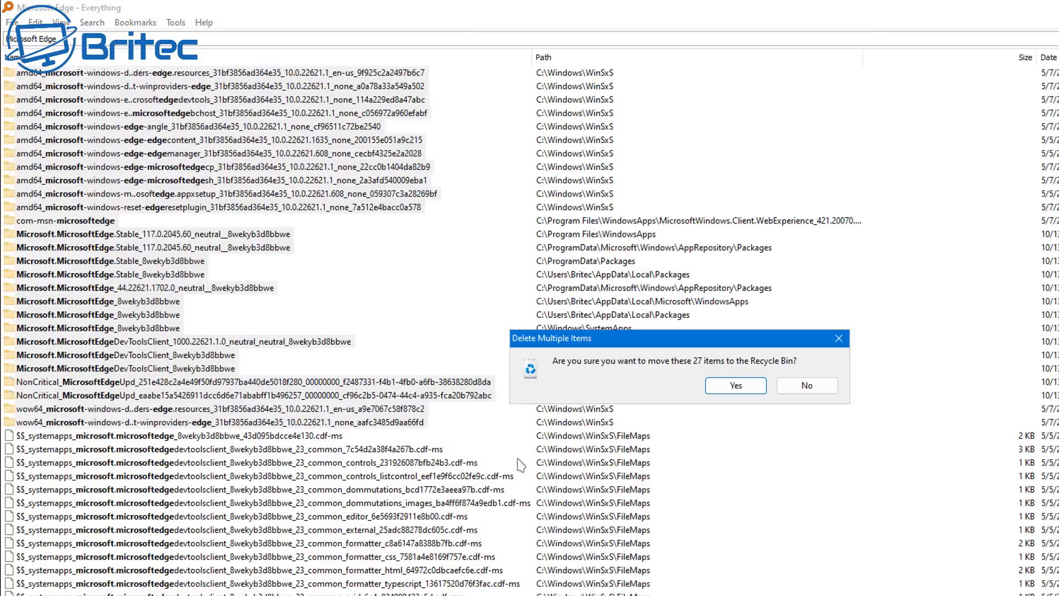
click(733, 389)
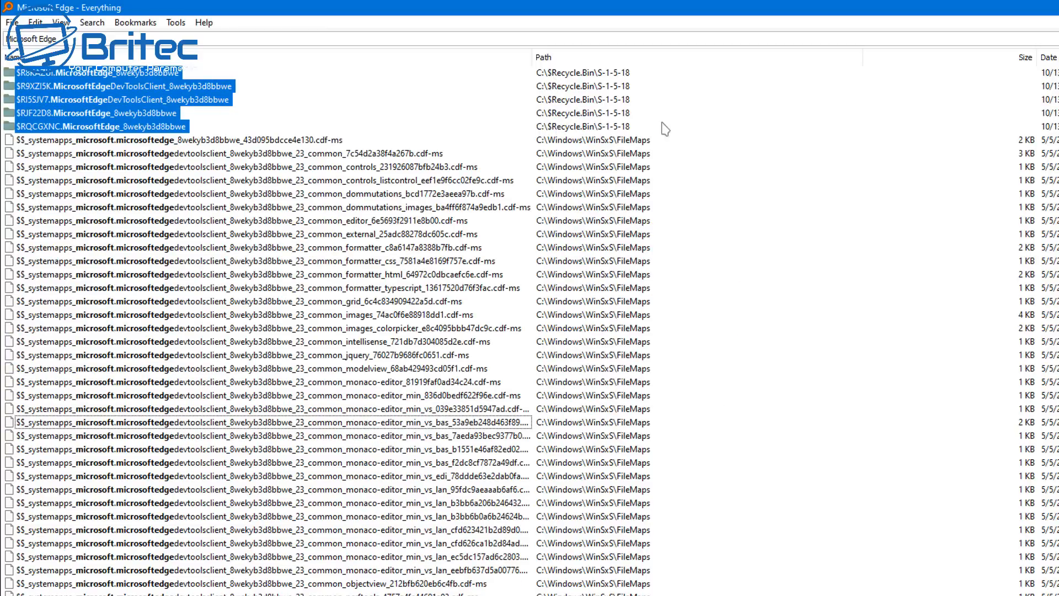
Delete all the $$_systemapps_microsoft.microsoftedge .cdf-ms files located in C:\Windows\WinSxS\FileMaps
click(113, 141)
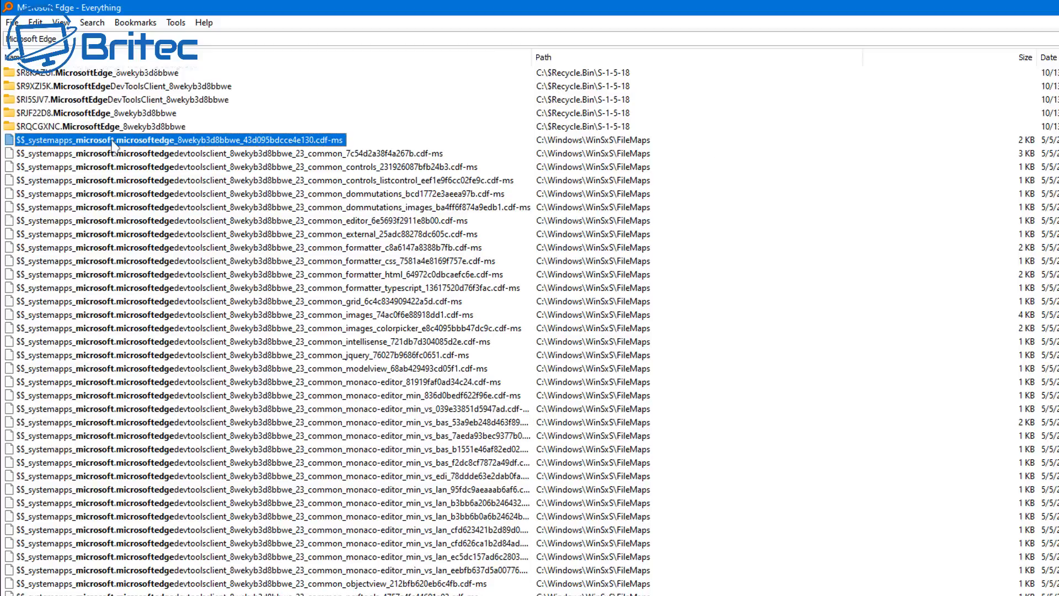
scroll(257, 584, down, 5)
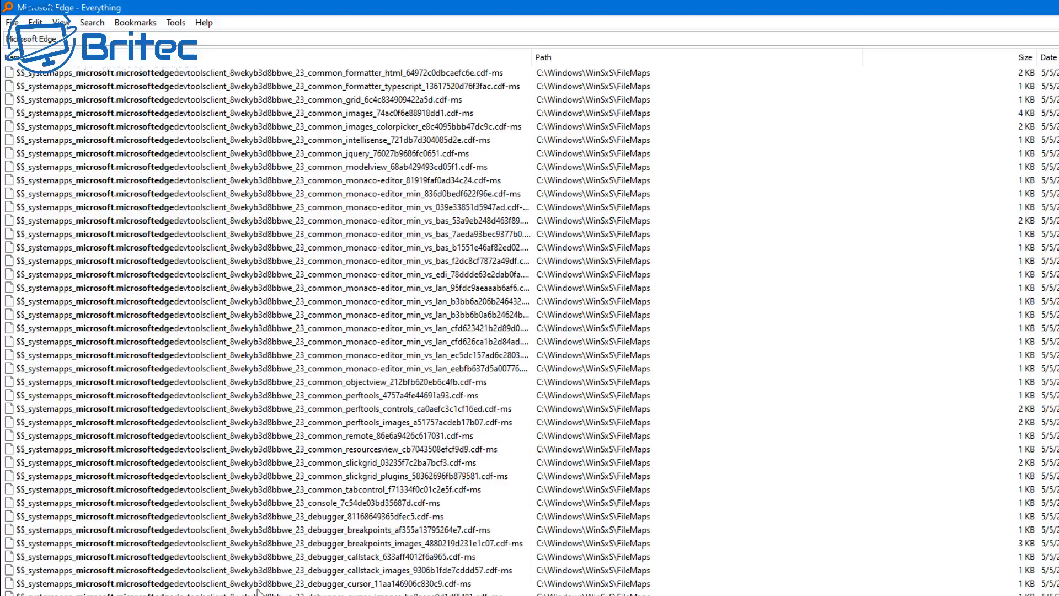
scroll(258, 591, down, 20)
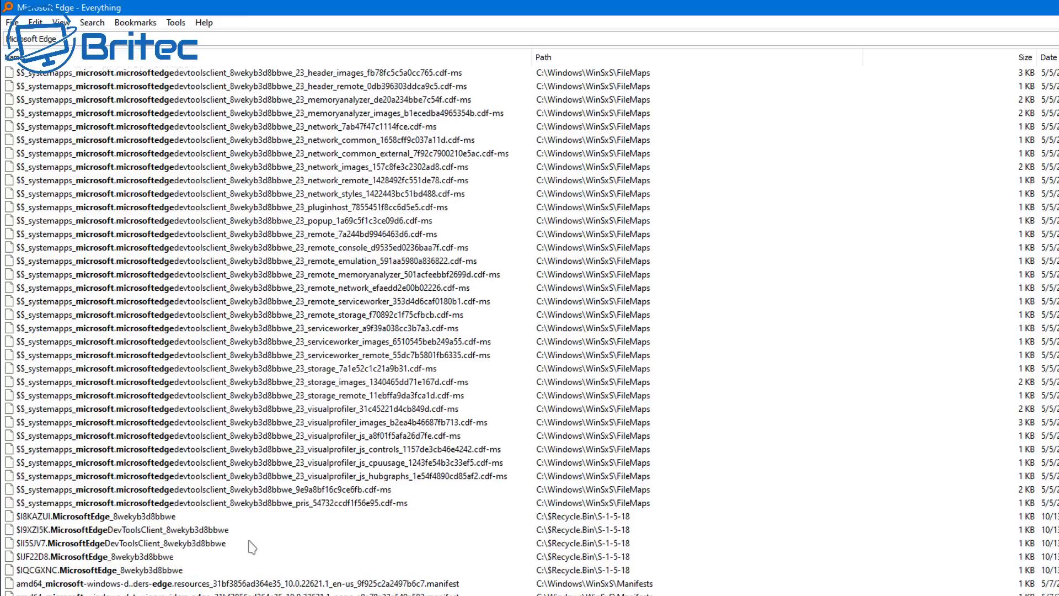
shift+click(332, 502)
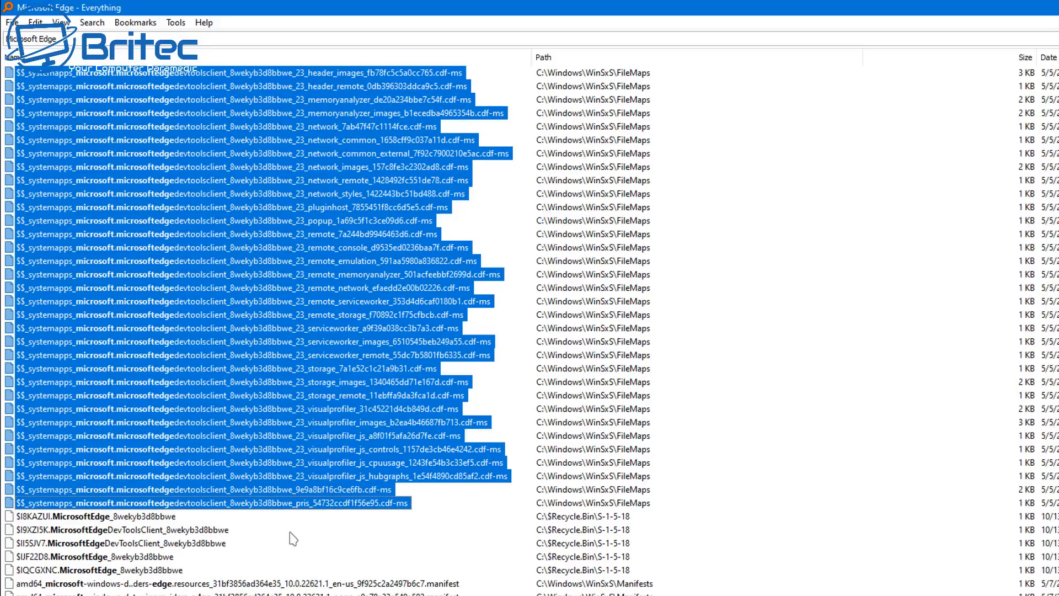
scroll(289, 496, up, 8)
scroll(287, 483, up, 3)
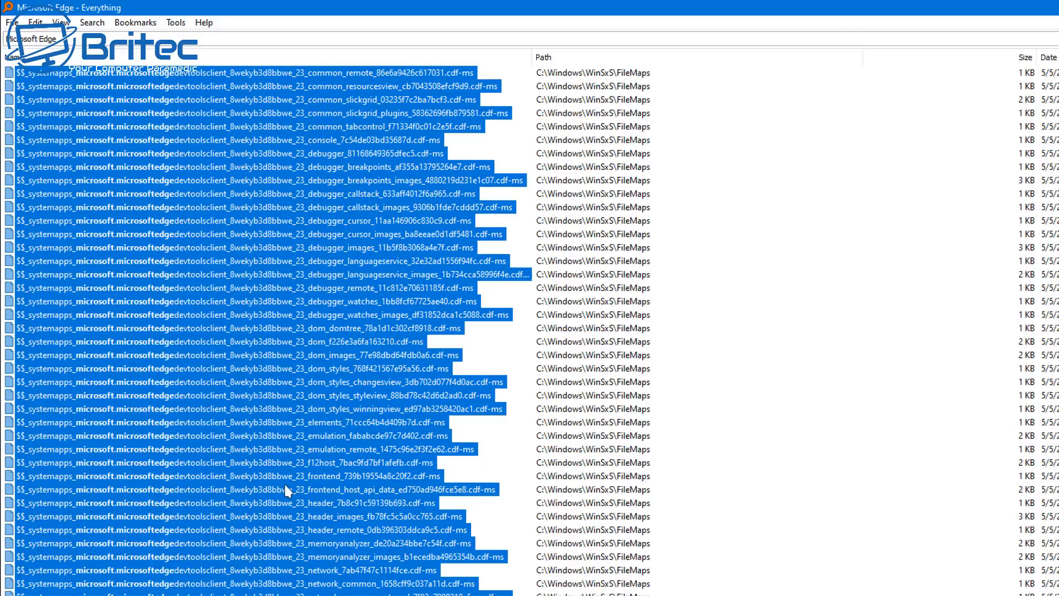
right_click(227, 321)
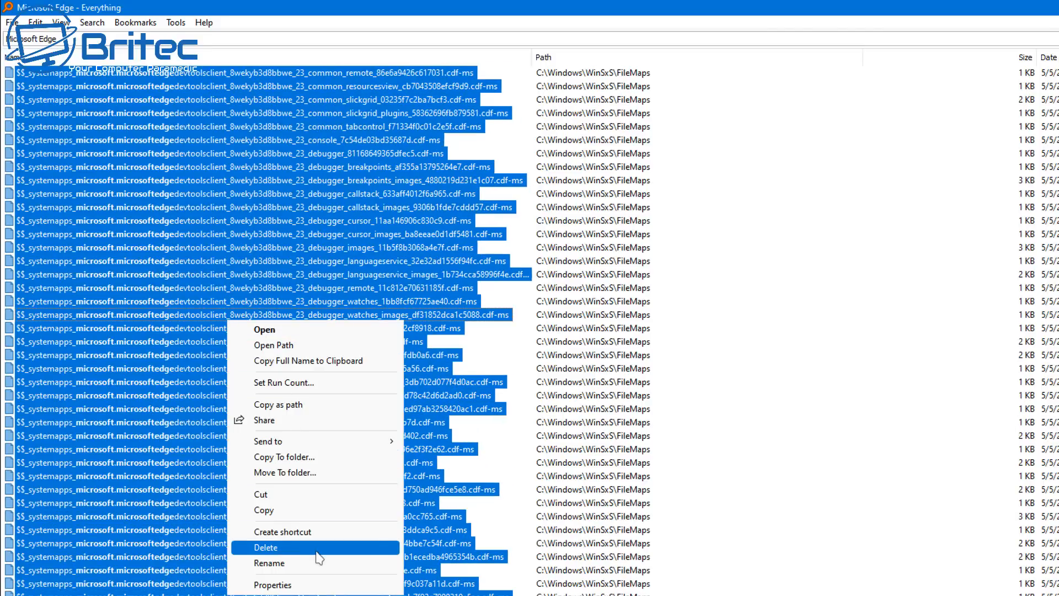
click(267, 548)
click(736, 386)
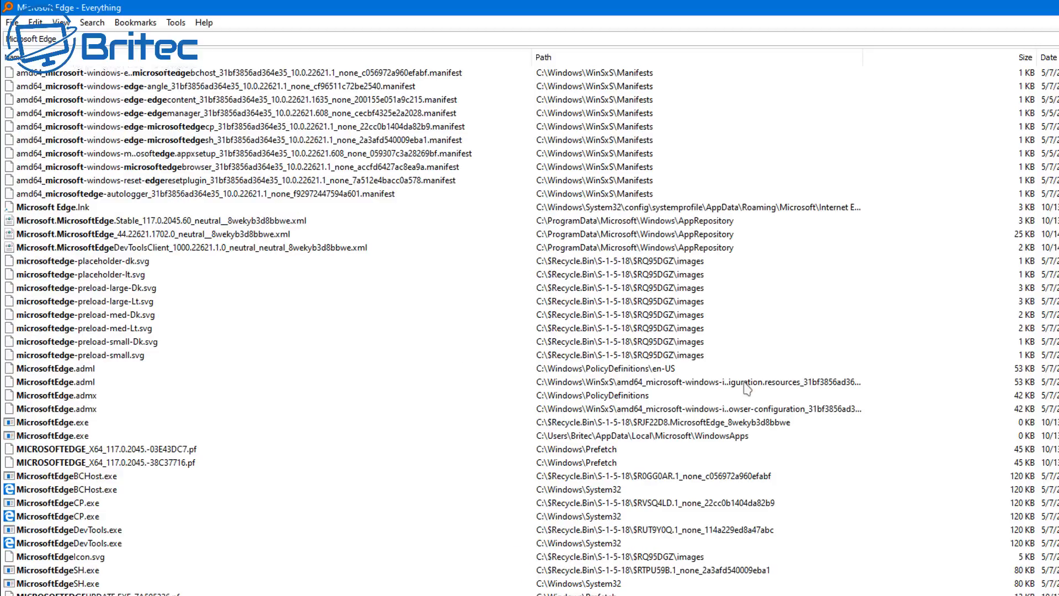
Delete all the amd64 Microsoft Edge .manifest files in C:\Windows\WinSxS\Manifests, through the autologger manifest
scroll(219, 469, up, 5)
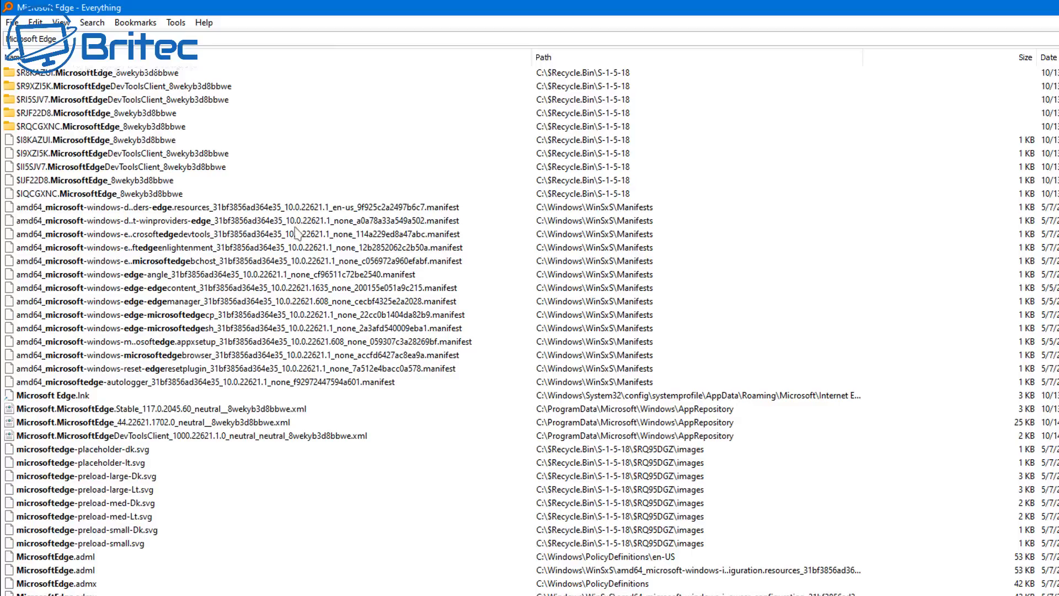
click(258, 209)
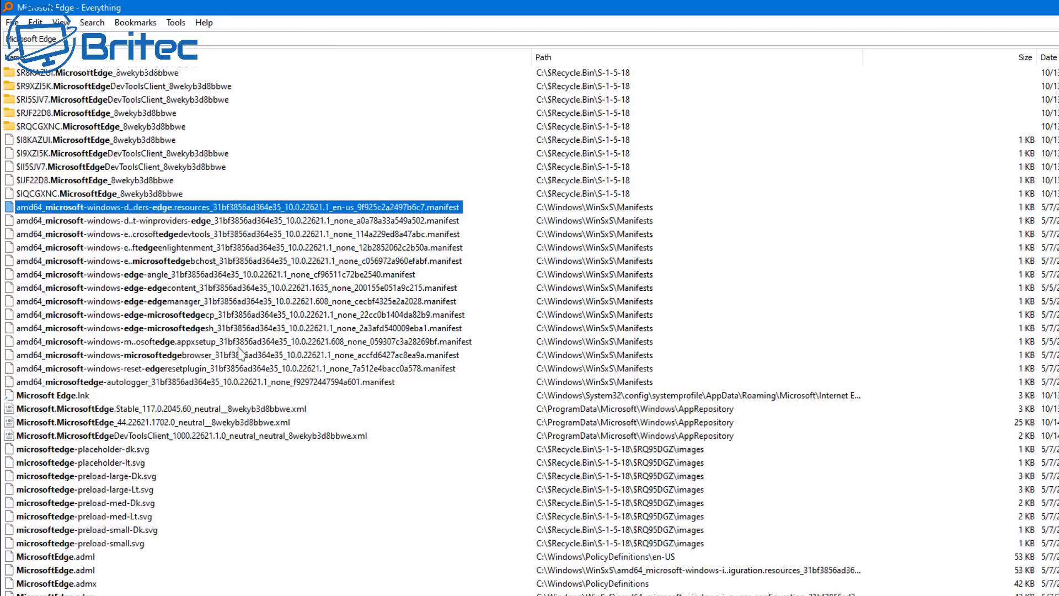
shift+click(228, 381)
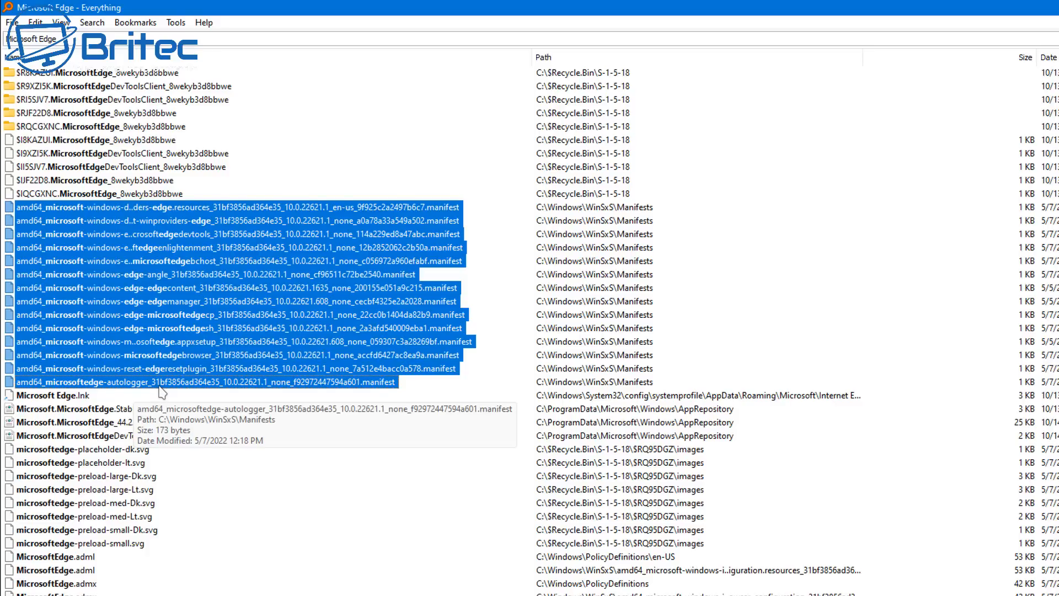
key(Delete)
click(748, 396)
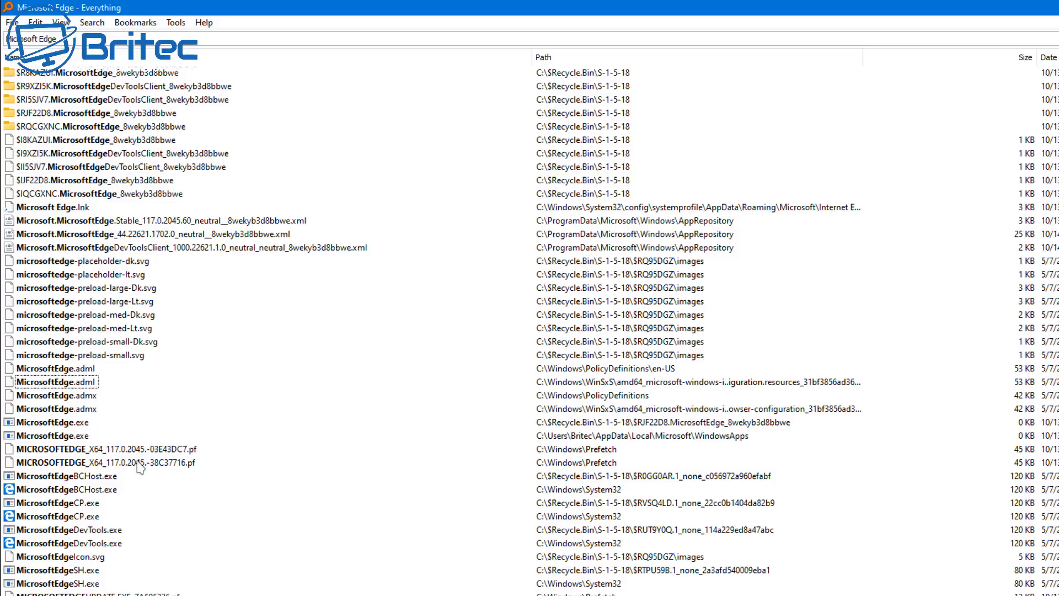
Delete the Microsoft Edge.lnk shortcut together with the three Microsoft.MicrosoftEdge .xml files in the AppRepository folder
click(66, 209)
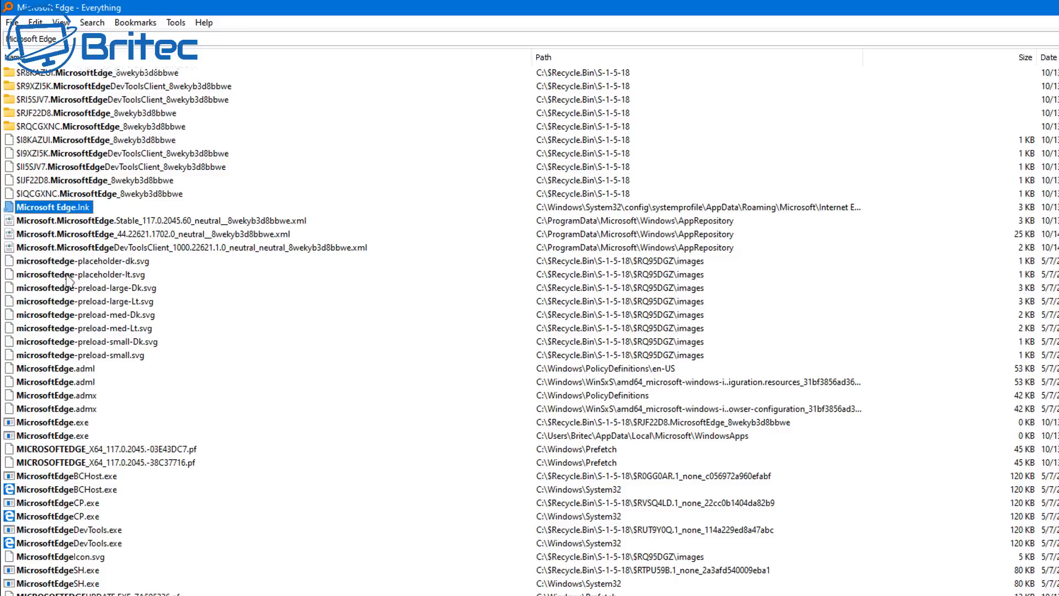
shift+click(76, 251)
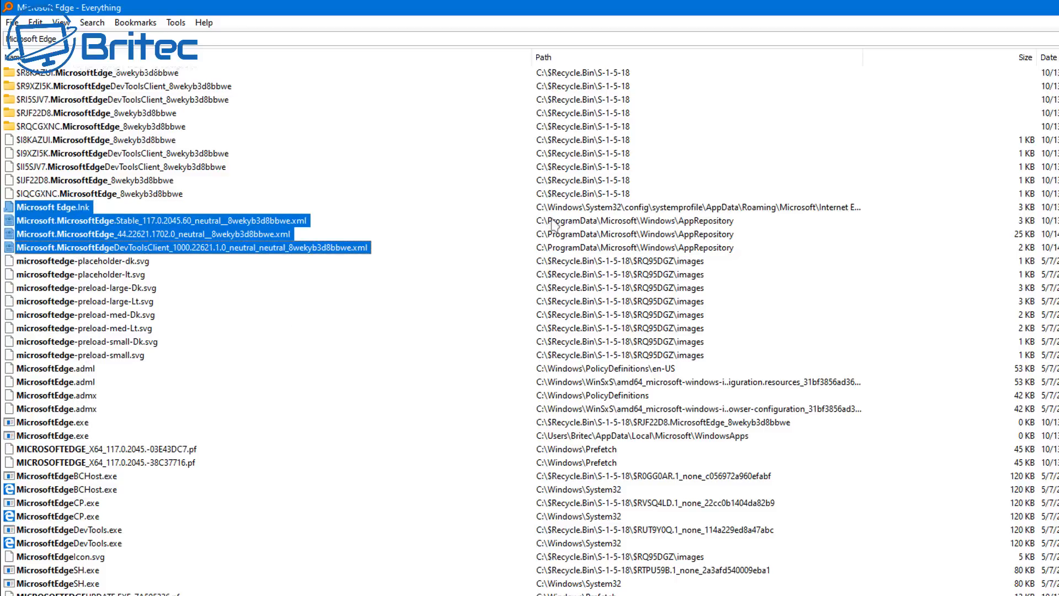
key(Delete)
click(739, 389)
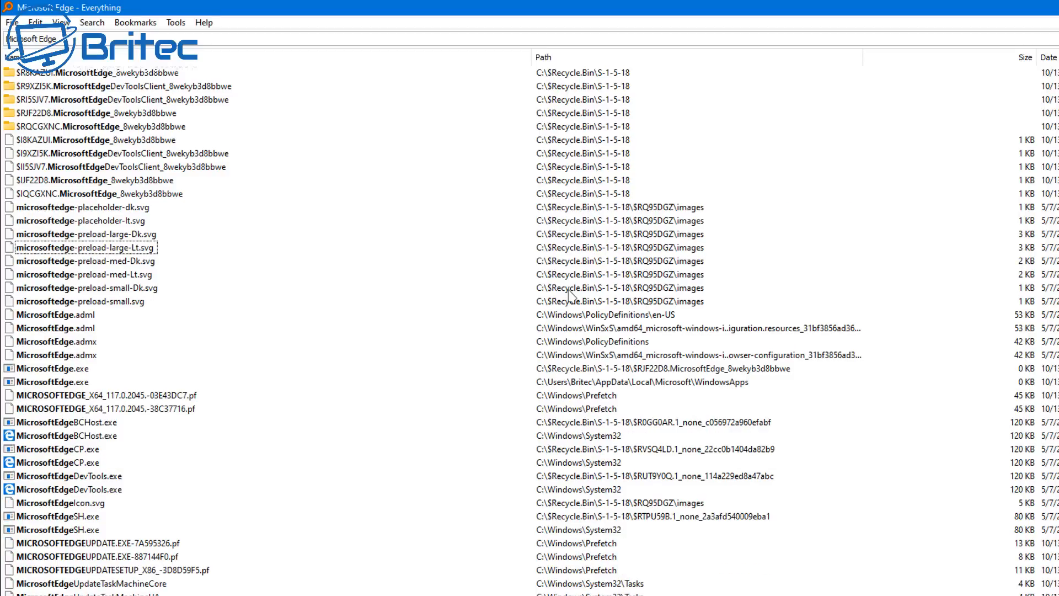
Delete every result from the first MicrosoftEdge.adml to the end of the list, agreeing to permanent deletion
click(81, 318)
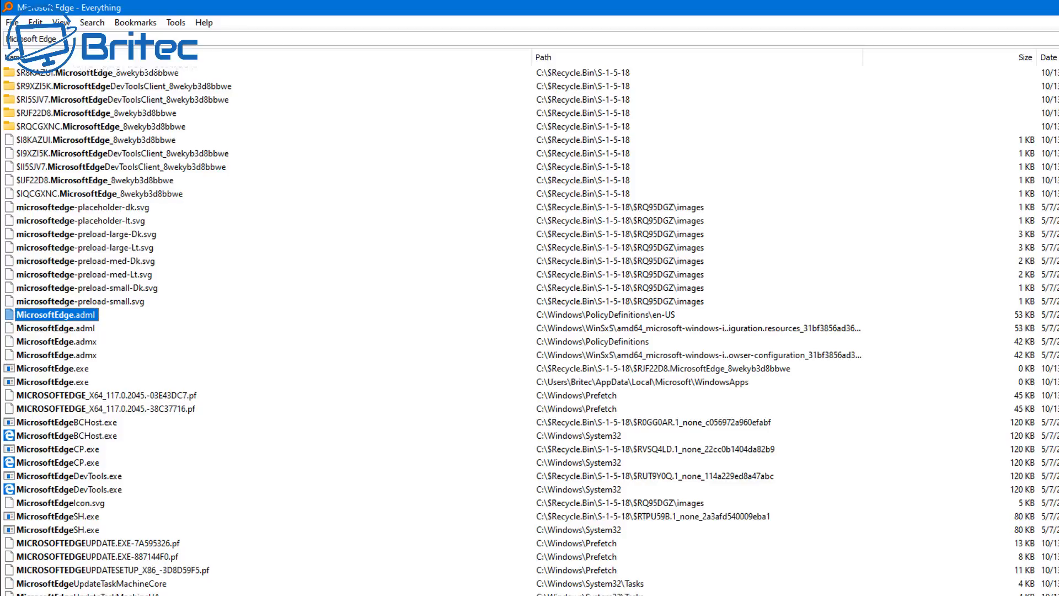
shift+click(89, 594)
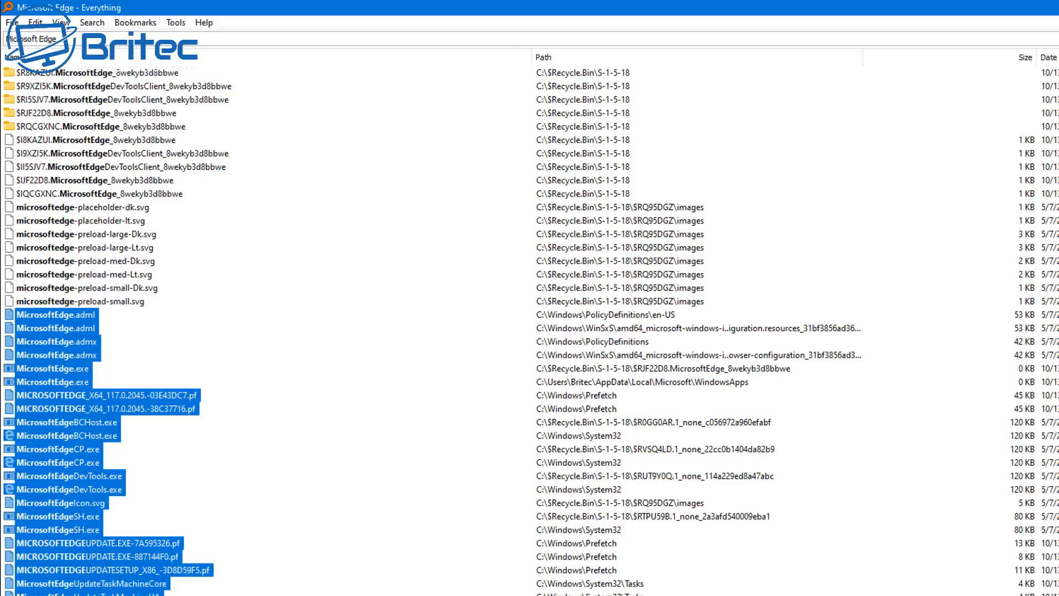
key(Delete)
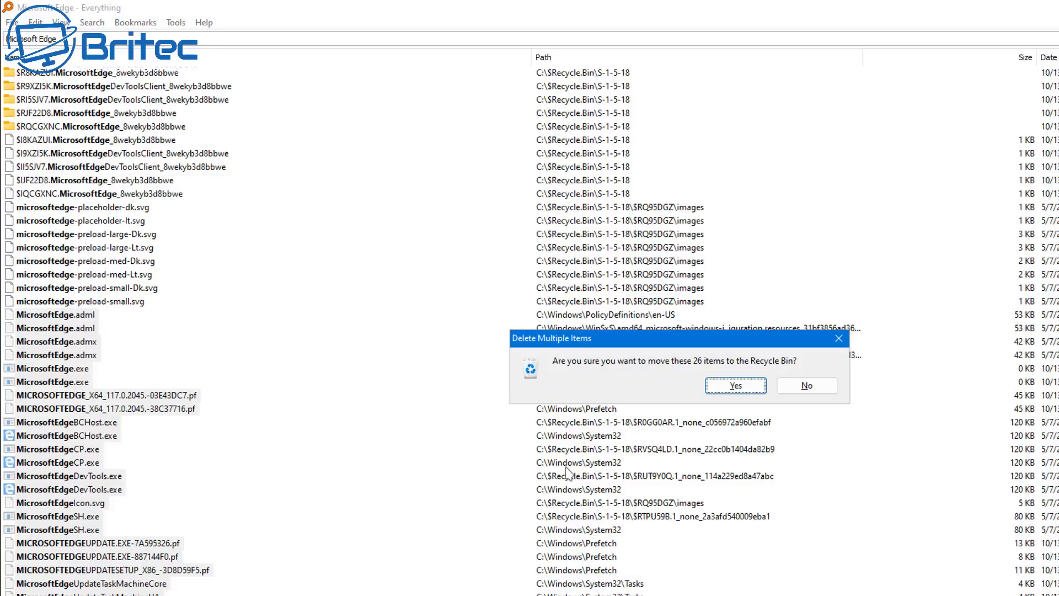
click(730, 392)
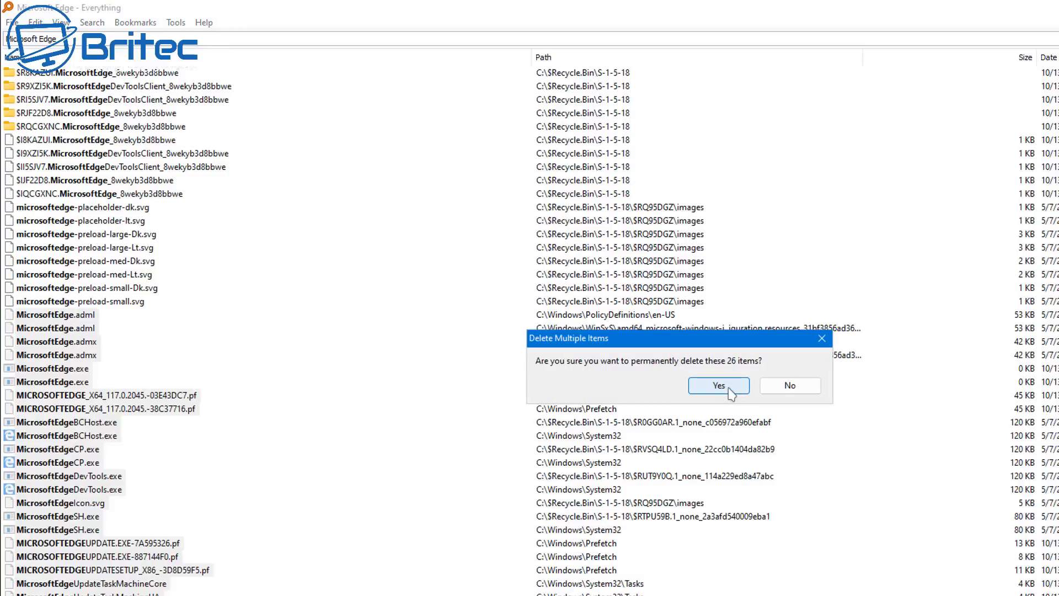
click(719, 385)
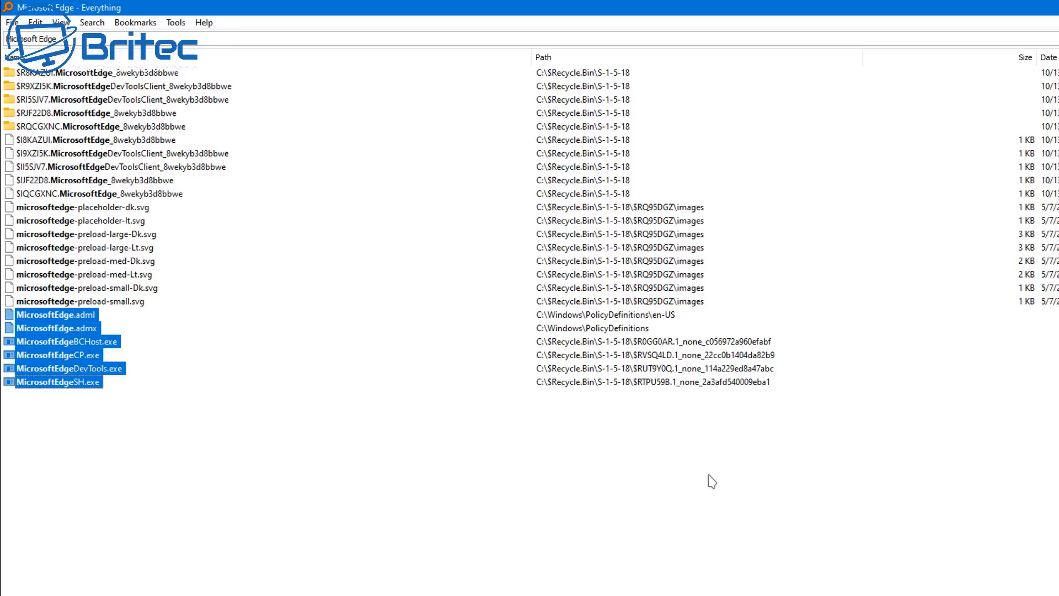
click(100, 318)
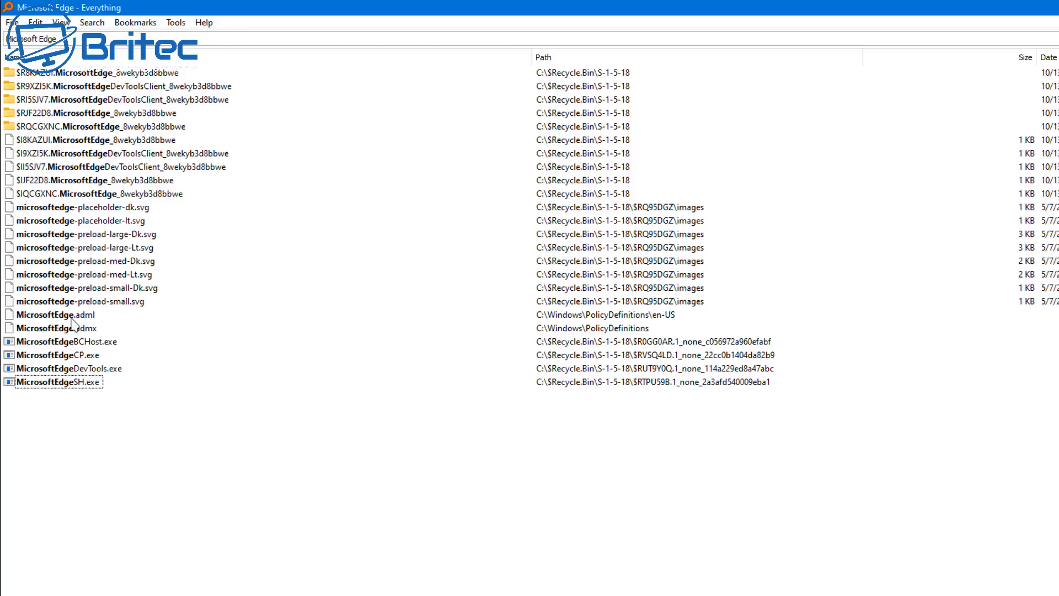
click(71, 317)
shift+click(73, 327)
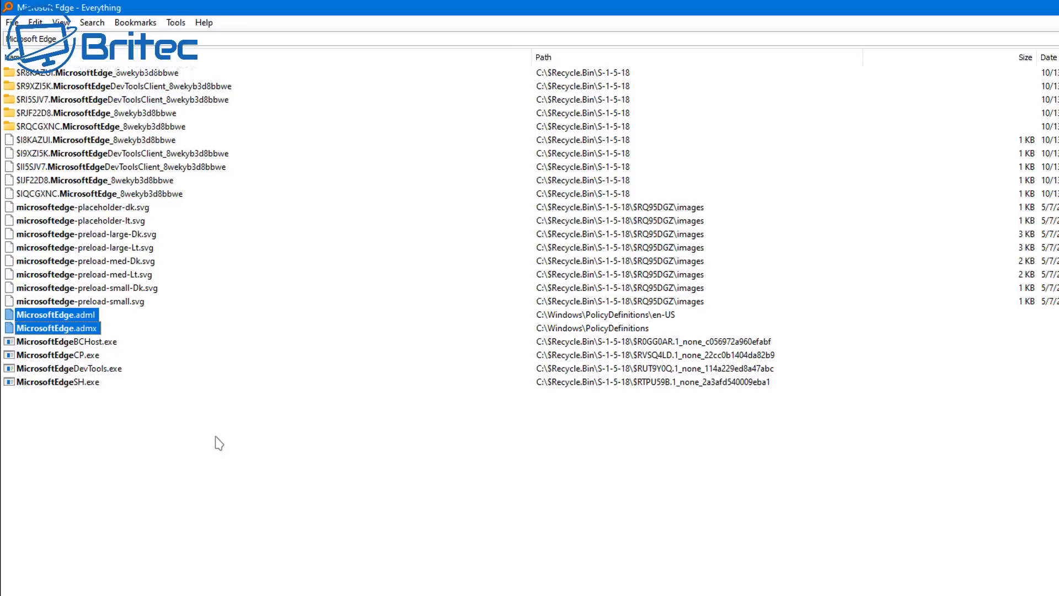
right_click(70, 324)
click(125, 409)
click(464, 410)
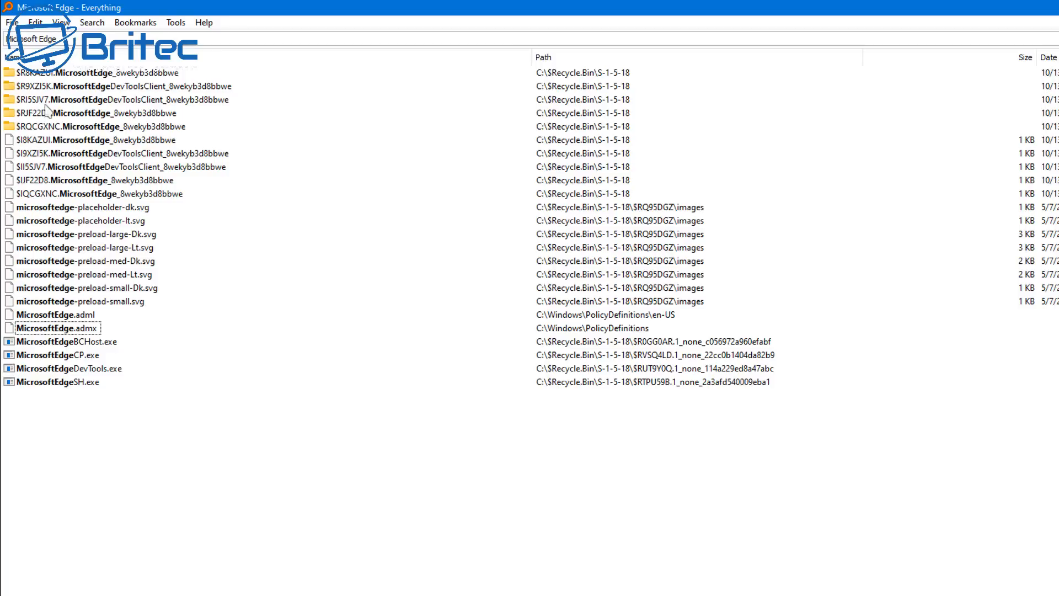
Replace the search term with "Edge" to look for remaining Edge folders and files
click(70, 42)
key(ctrl+a)
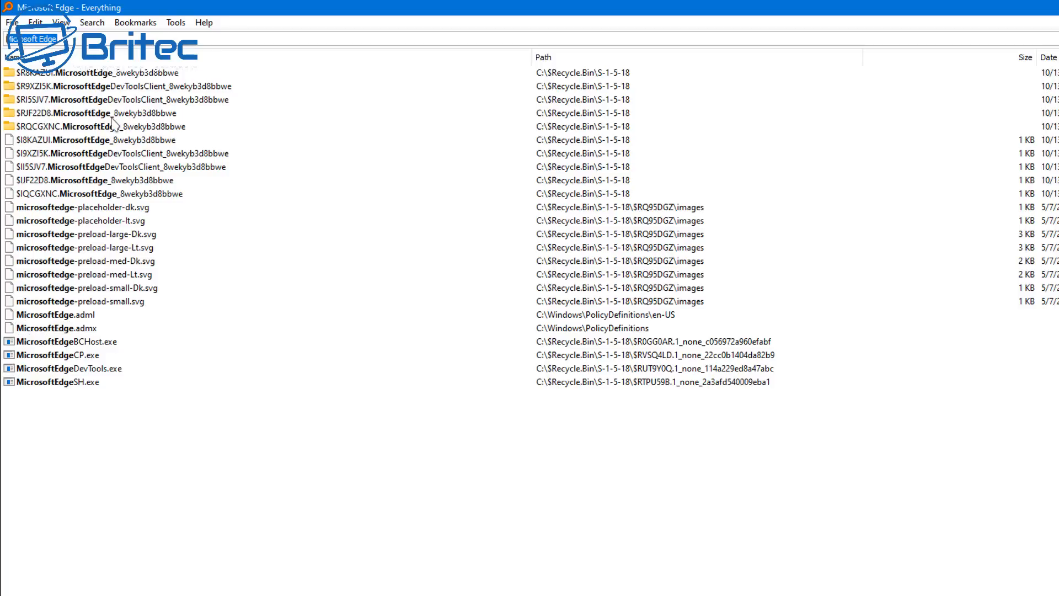
text(Edge)
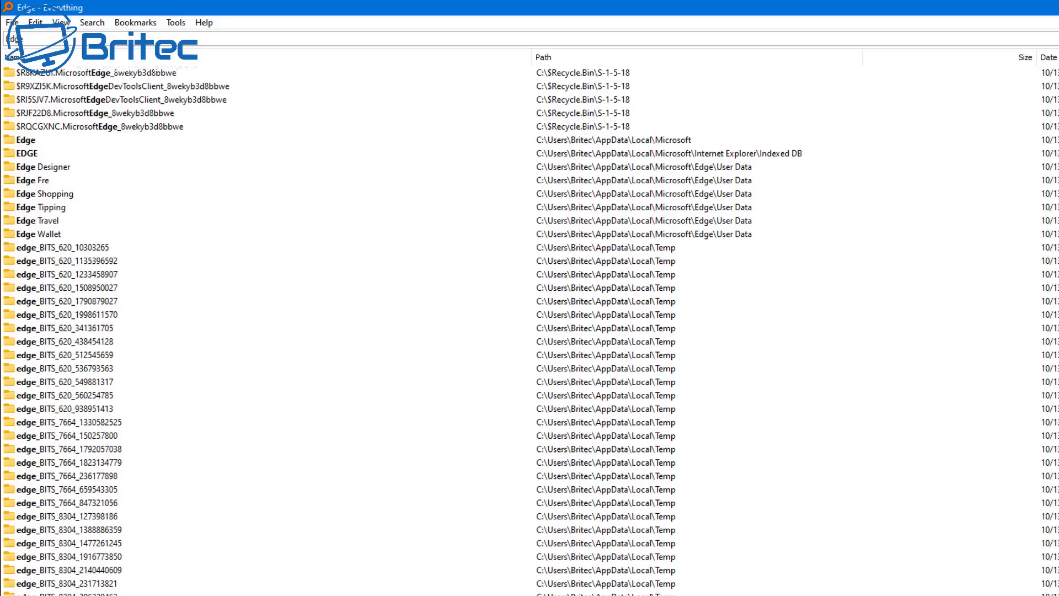
key(Return)
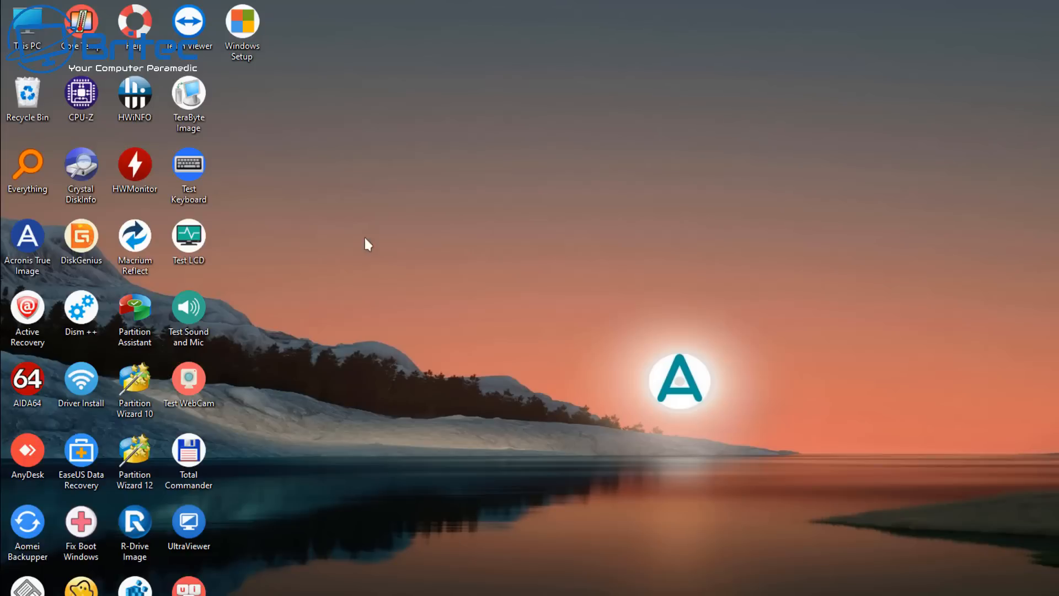
Empty the Recycle Bin from the desktop, agreeing to permanently delete all of its items
right_click(23, 89)
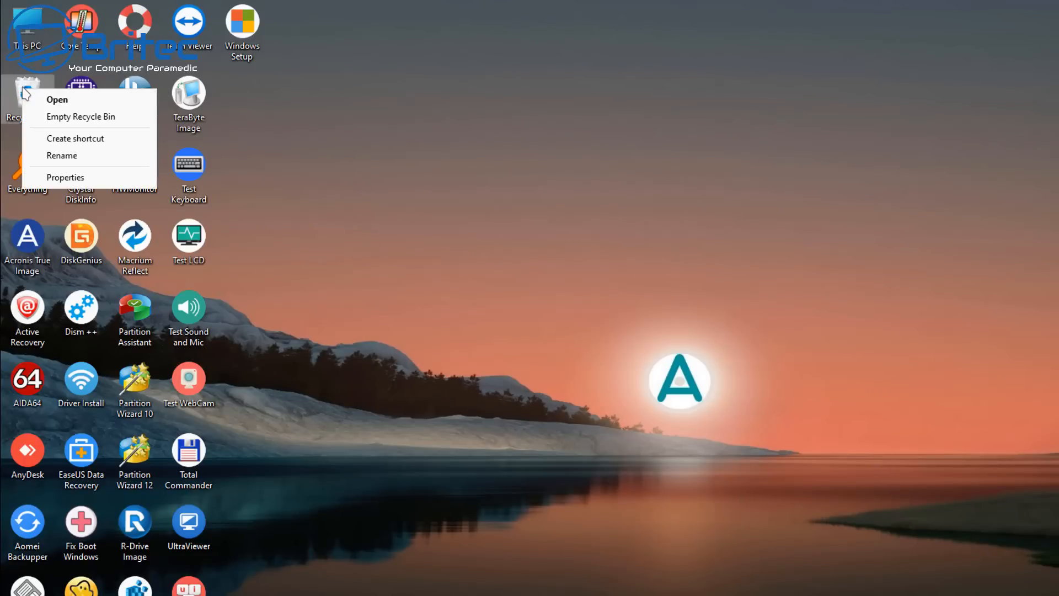
click(78, 116)
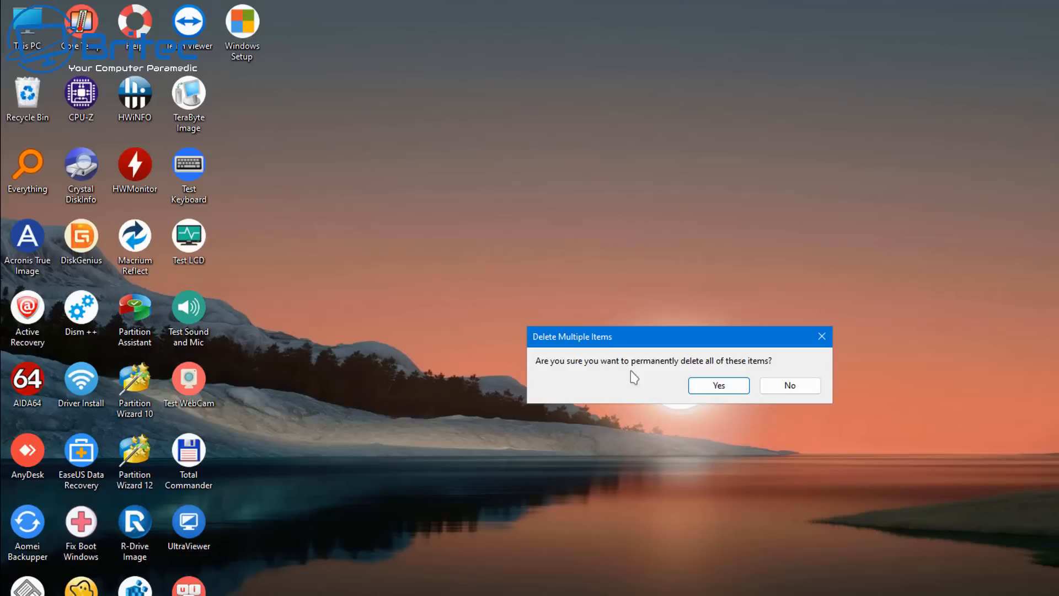
click(732, 385)
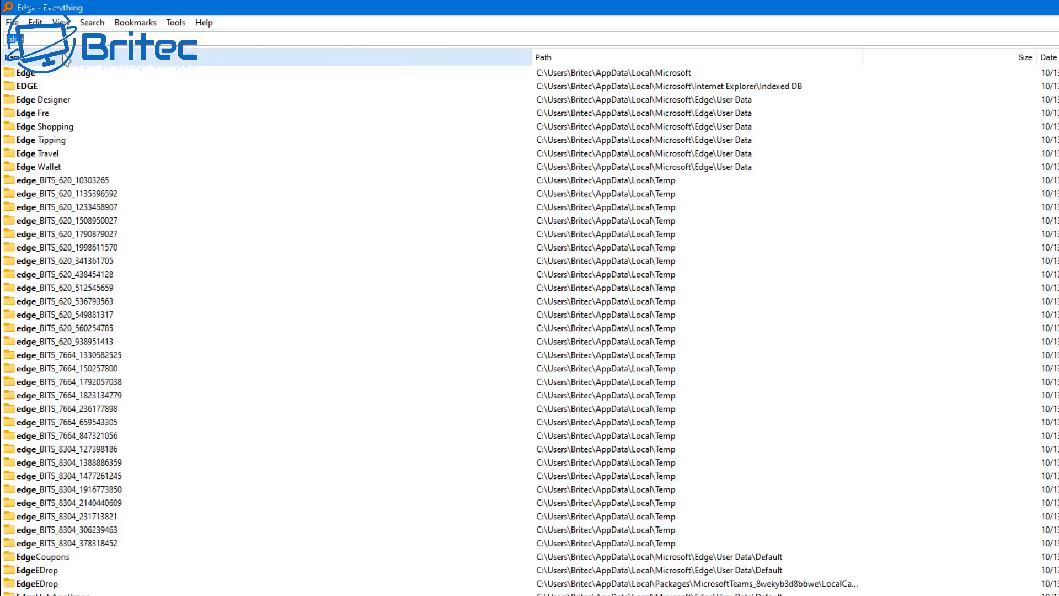
Delete every folder in the results from the first Edge folder through edge_BITS_8304_378318452
click(24, 86)
click(31, 73)
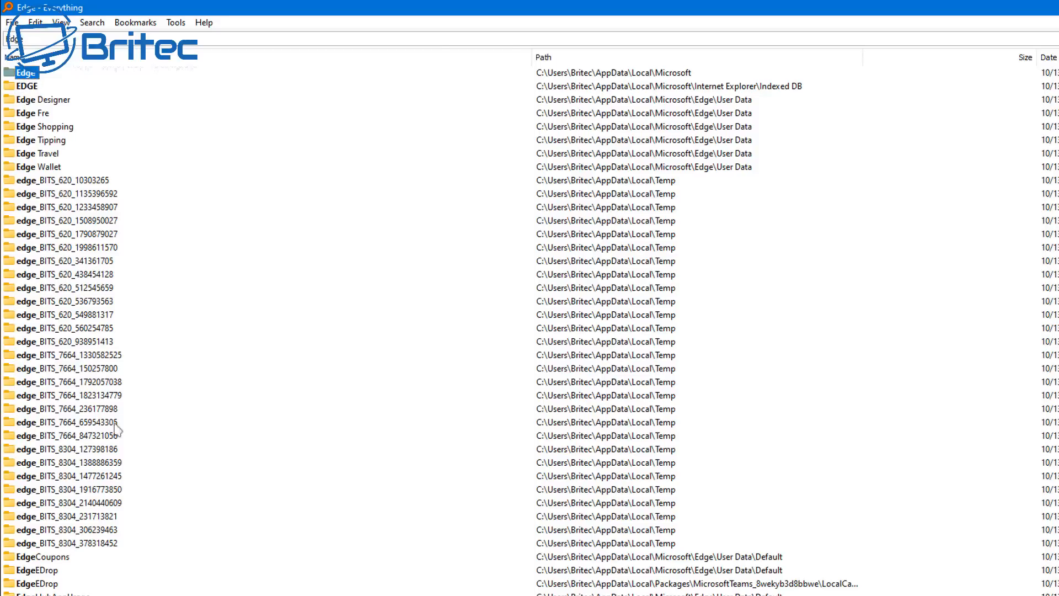
click(94, 544)
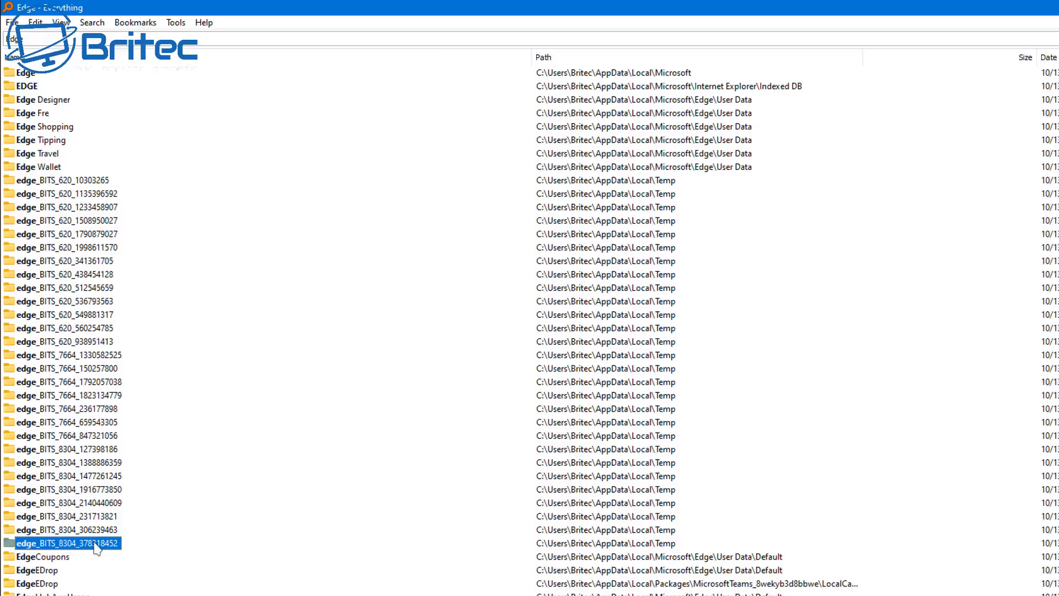
click(25, 73)
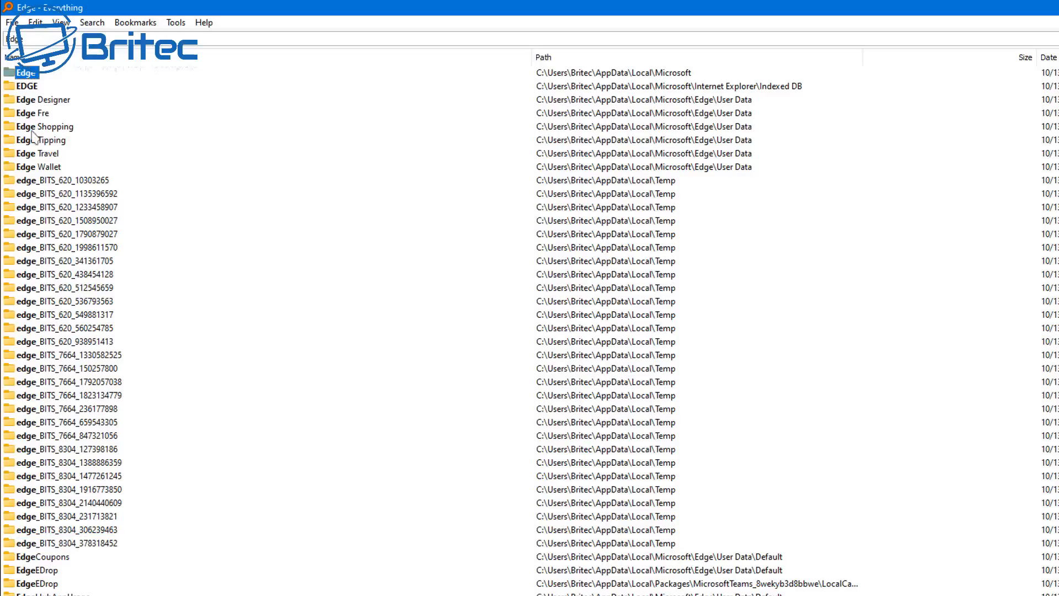
shift+click(112, 544)
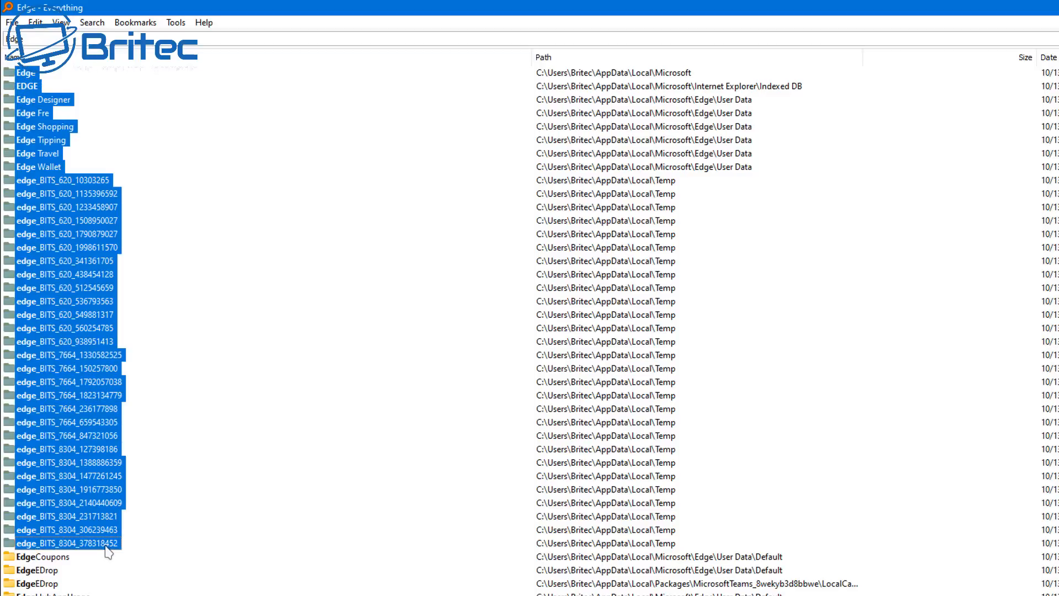
right_click(85, 468)
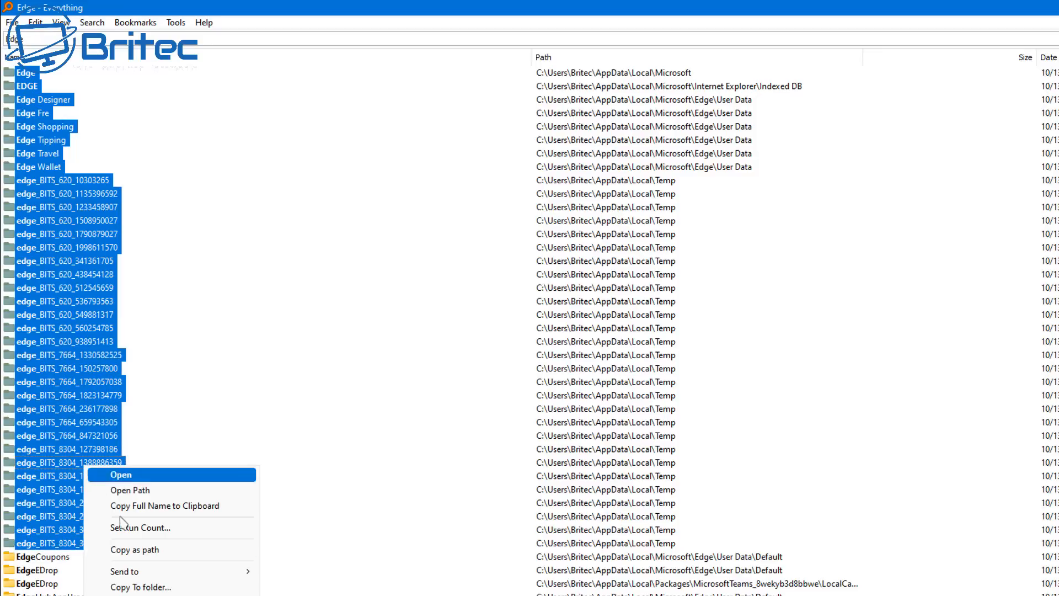
key(Delete)
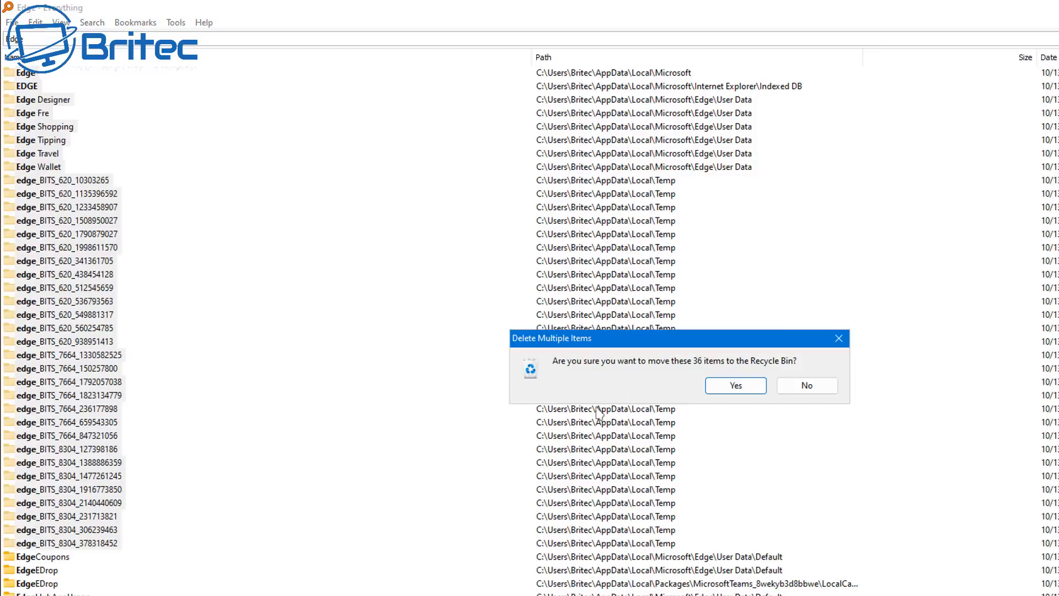
click(738, 384)
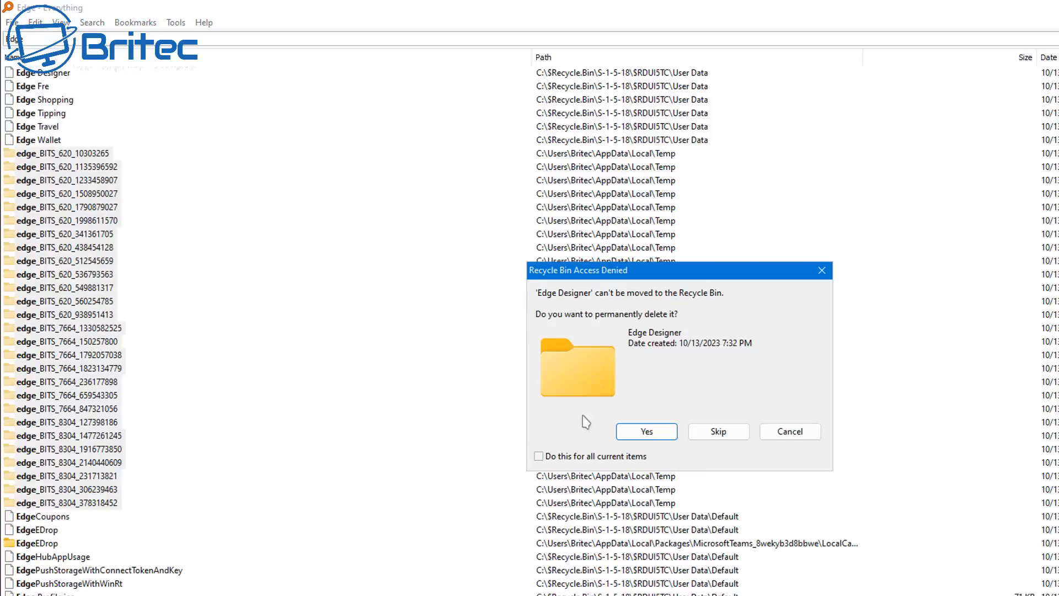
Agree to permanently delete the Edge Designer folder and skip all the items that cannot be found
click(654, 437)
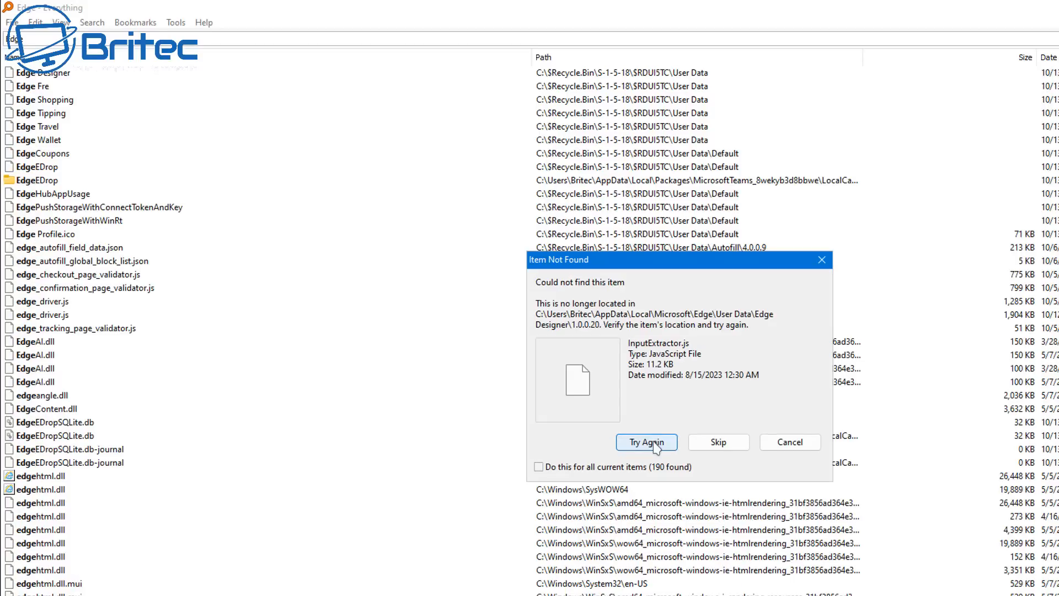
click(708, 445)
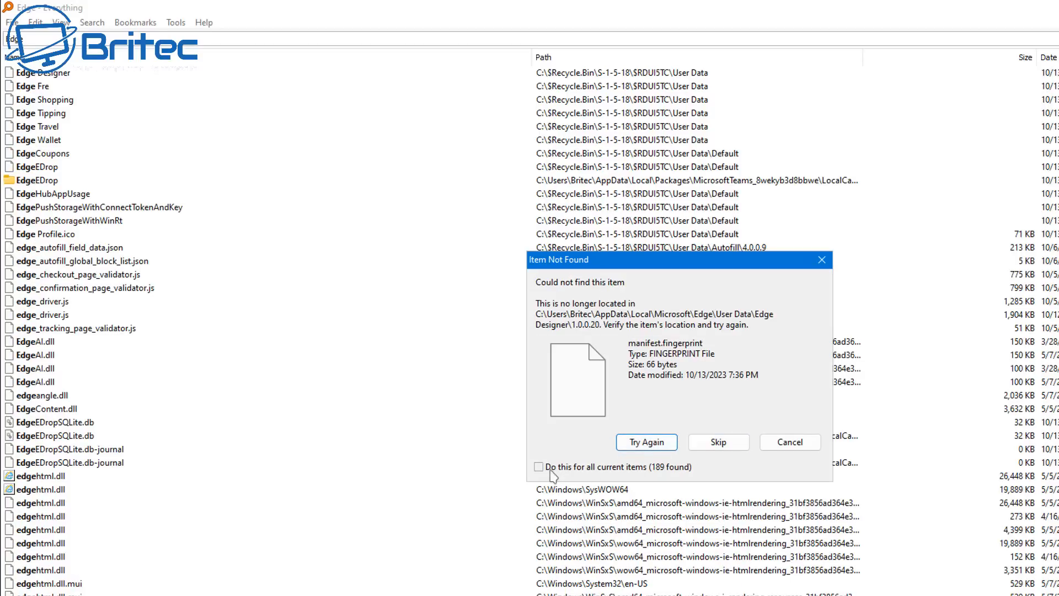
click(545, 470)
click(712, 444)
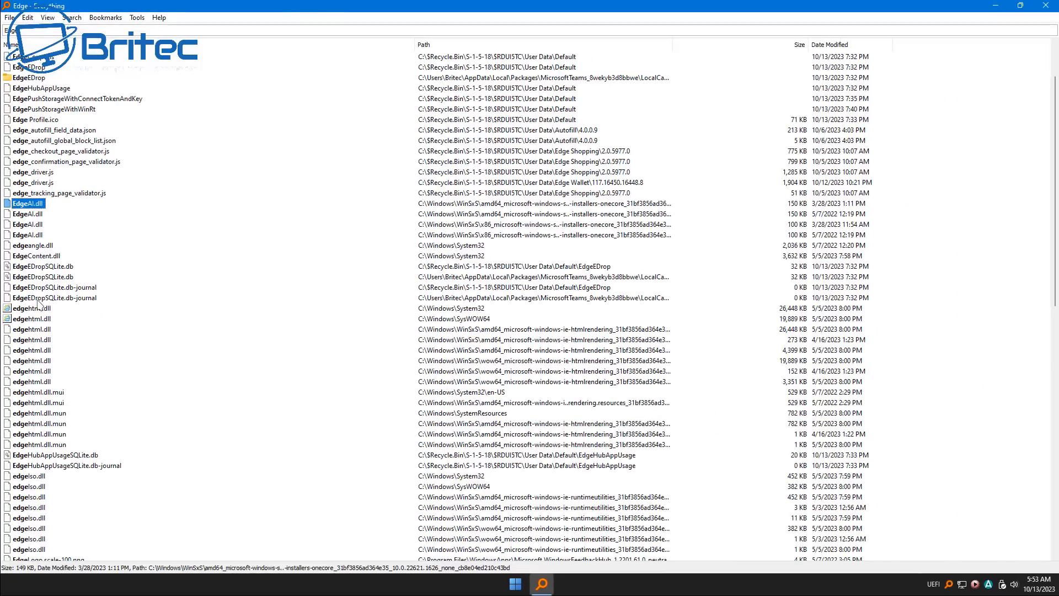
shift+click(38, 300)
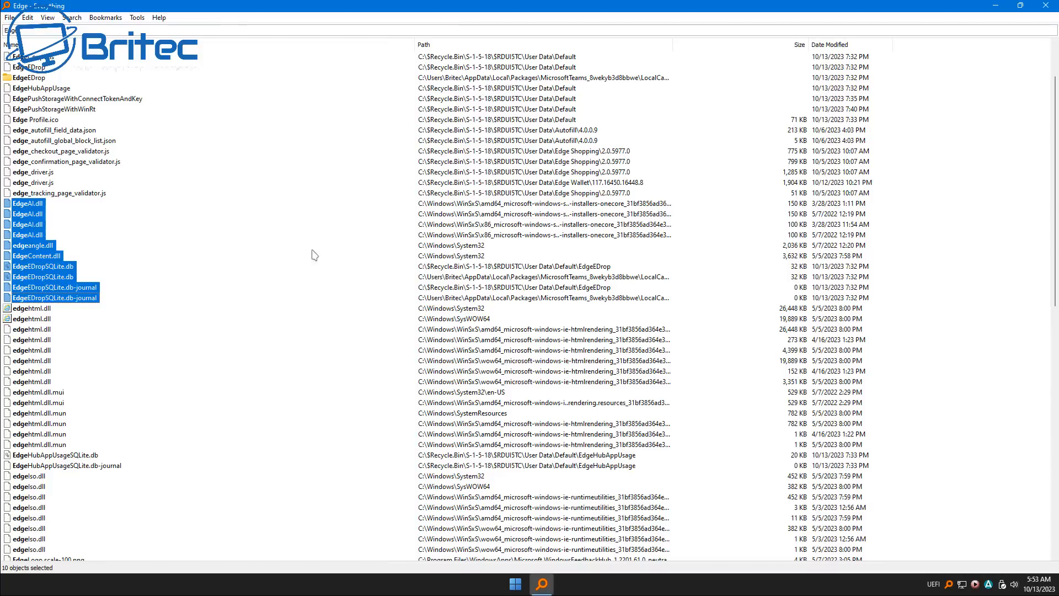
click(97, 341)
click(30, 309)
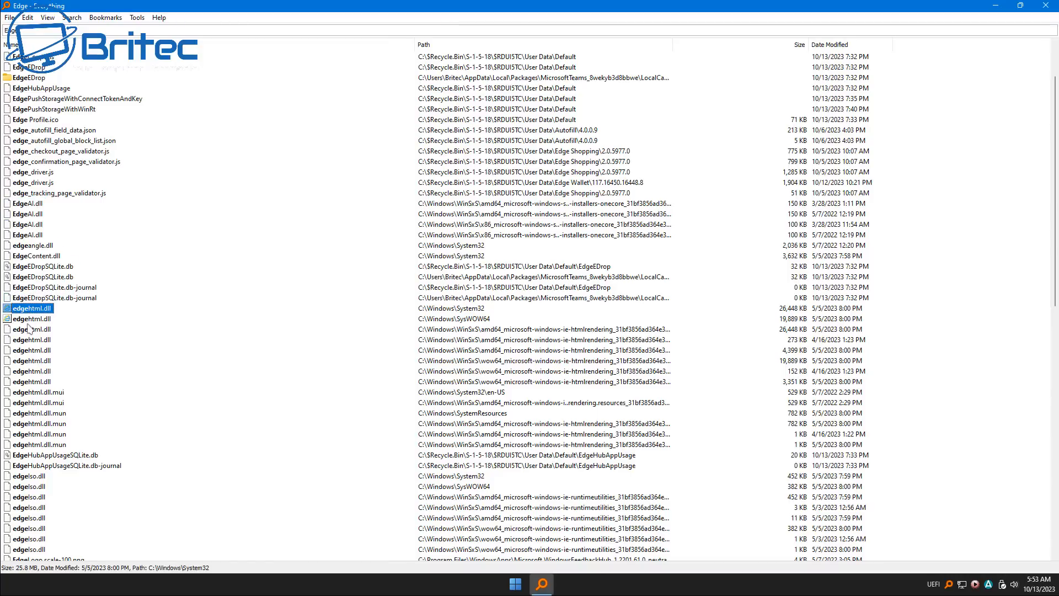
Delete the six MSEDGE.EXE .pf files located in C:\Windows\Prefetch
scroll(83, 359, down, 12)
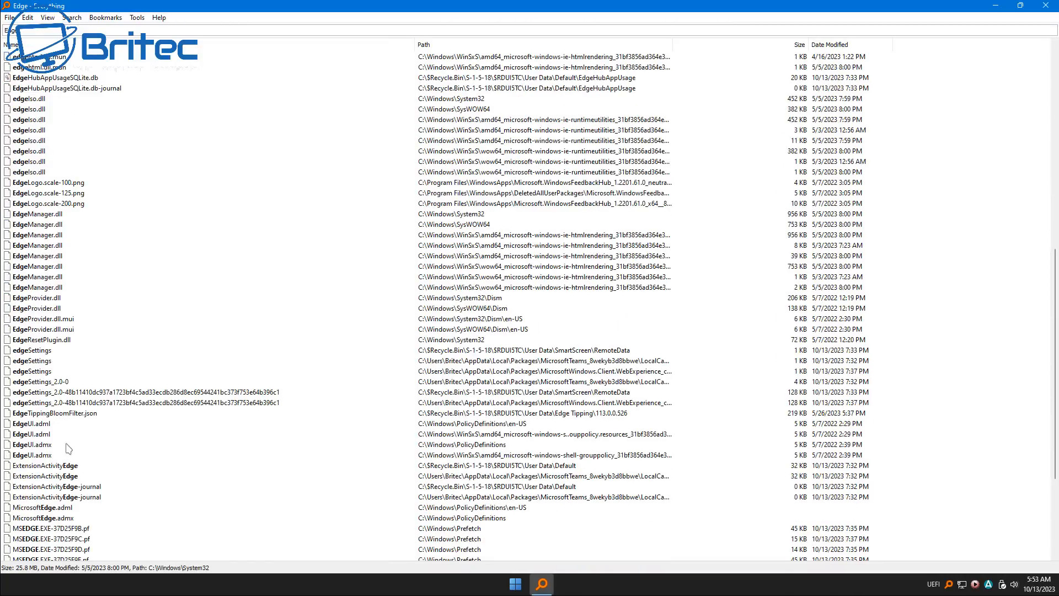
scroll(68, 448, down, 4)
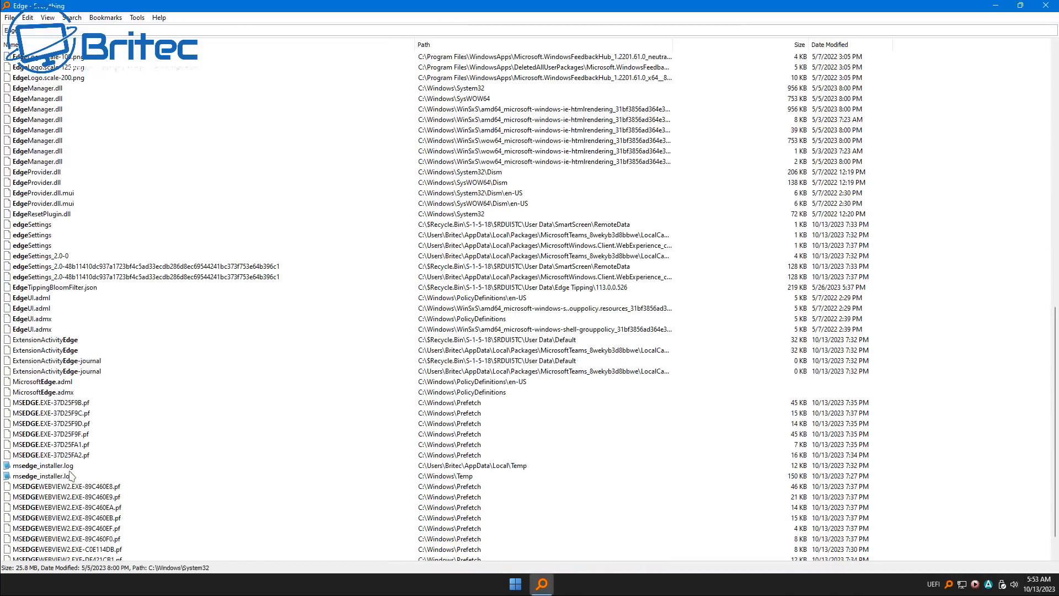
click(32, 403)
shift+click(44, 455)
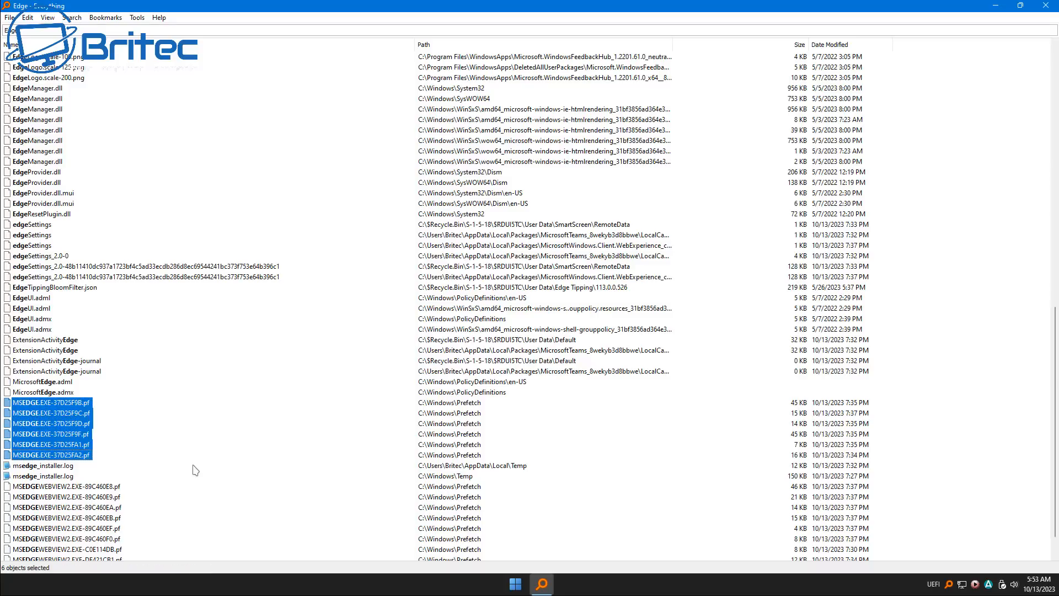
key(Delete)
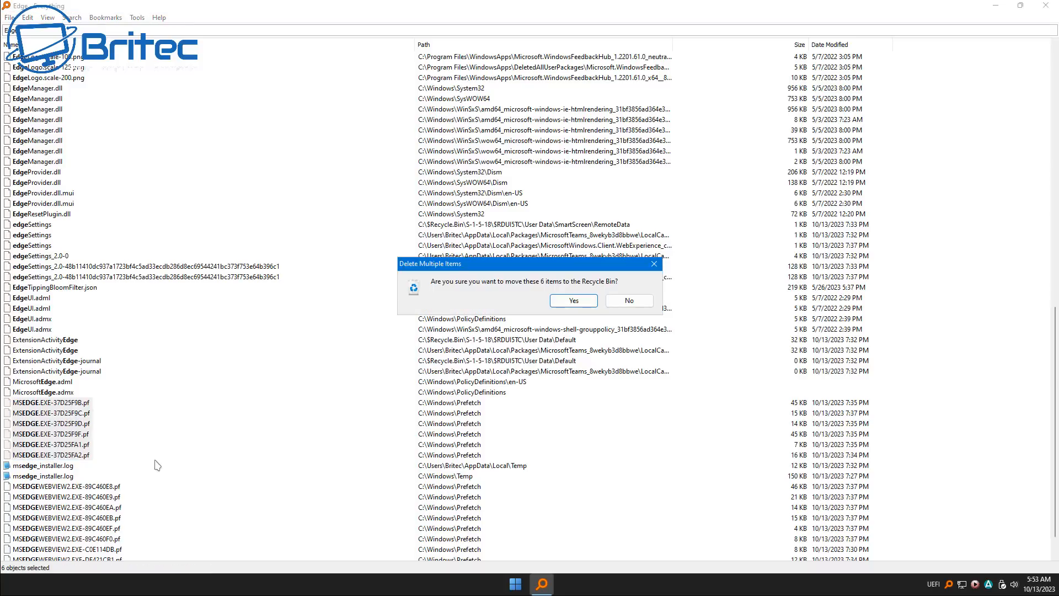
click(577, 304)
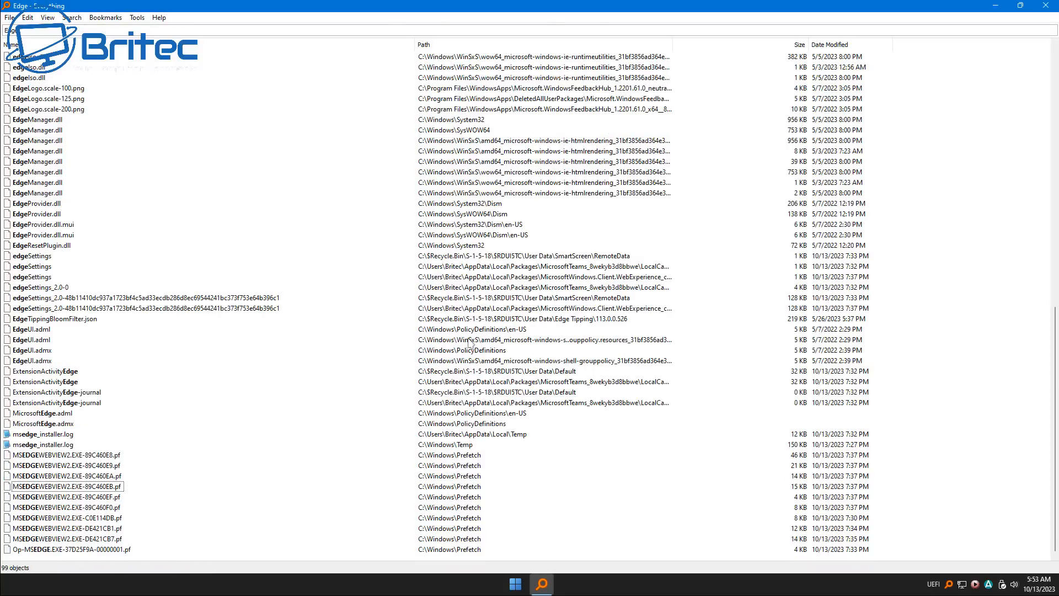
Delete all the MSEDGEWEBVIEW2.EXE .pf files together with the Op-MSEDGE.EXE .pf file in C:\Windows\Prefetch
click(64, 456)
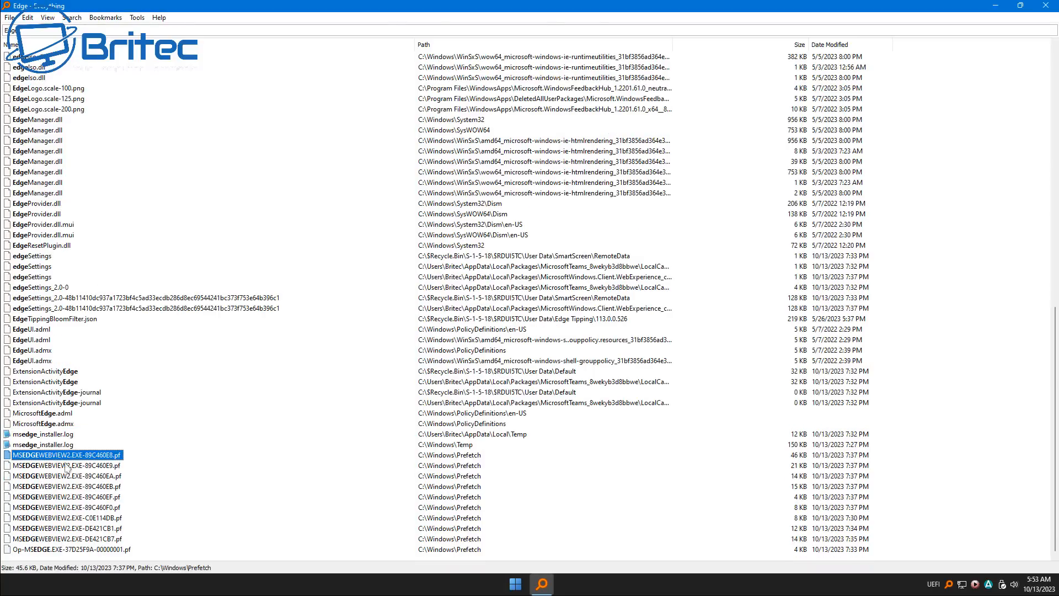
shift+click(101, 550)
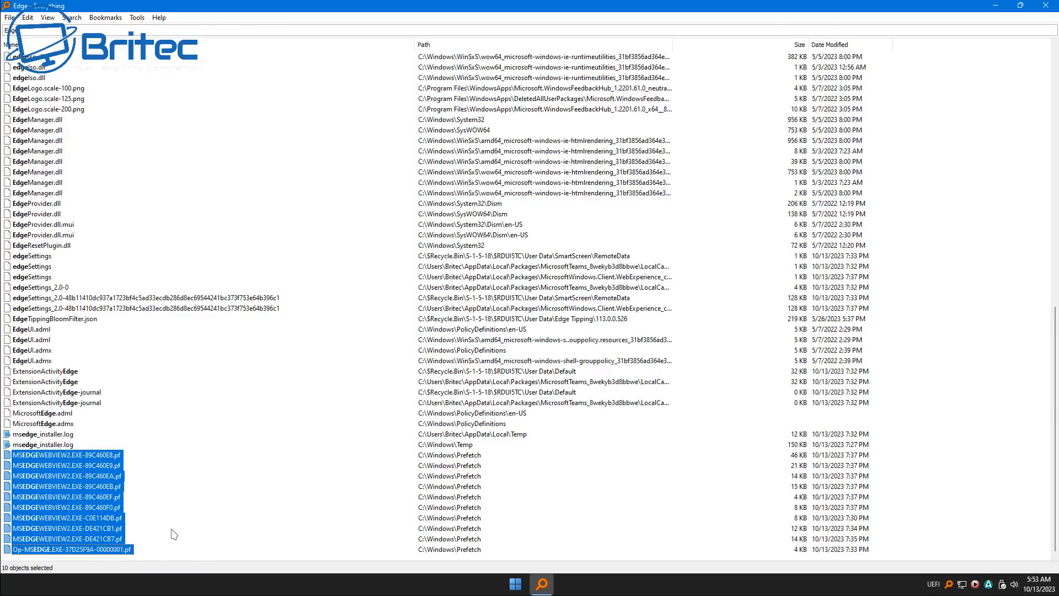
key(Delete)
click(568, 302)
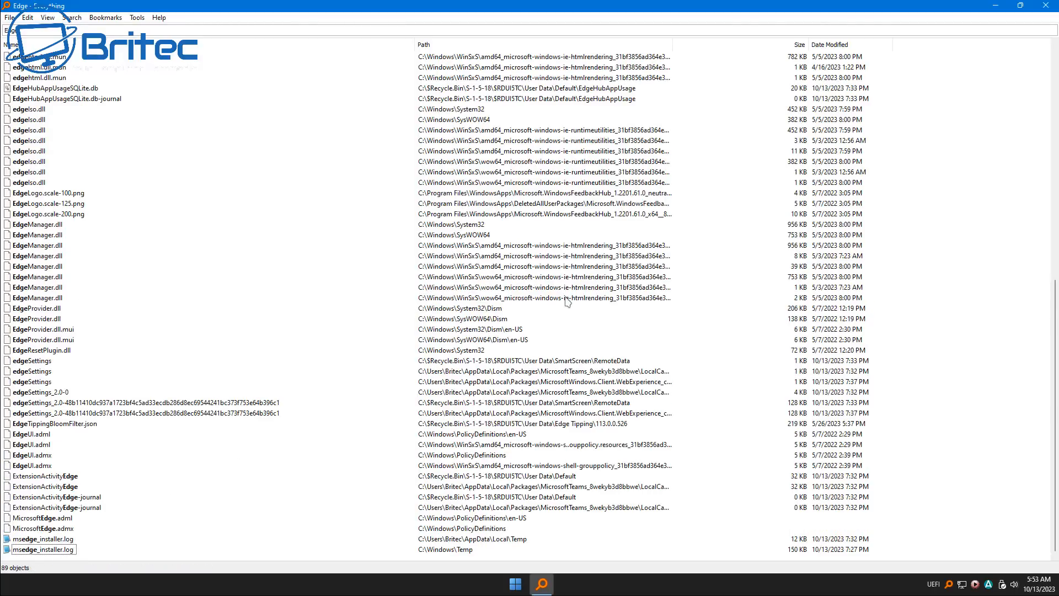
Delete both msedge_installer.log files from the user's Temp folder and C:\Windows\Temp
click(48, 541)
shift+click(48, 550)
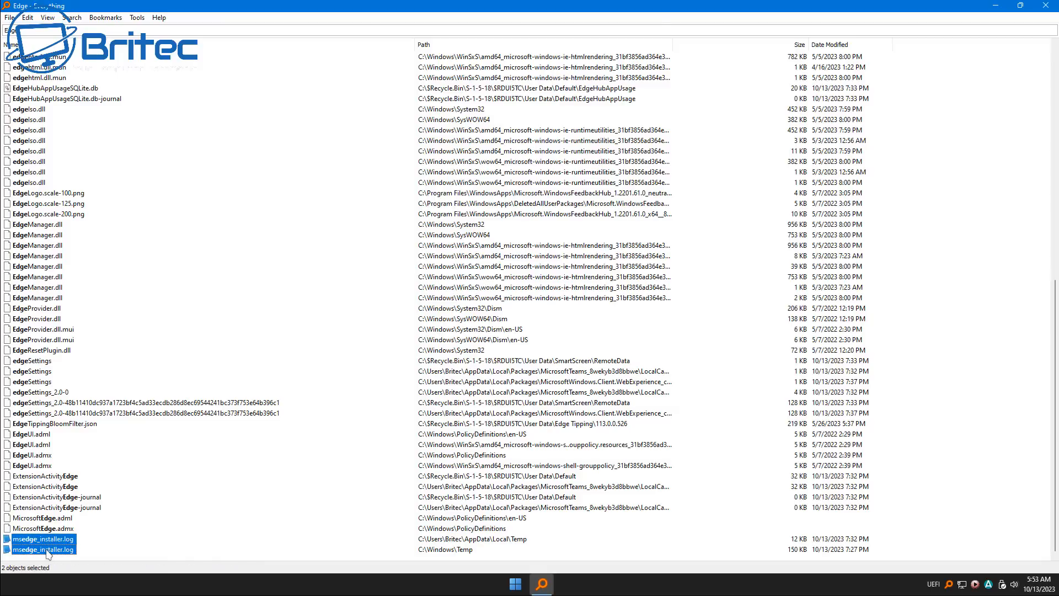
key(Delete)
click(573, 302)
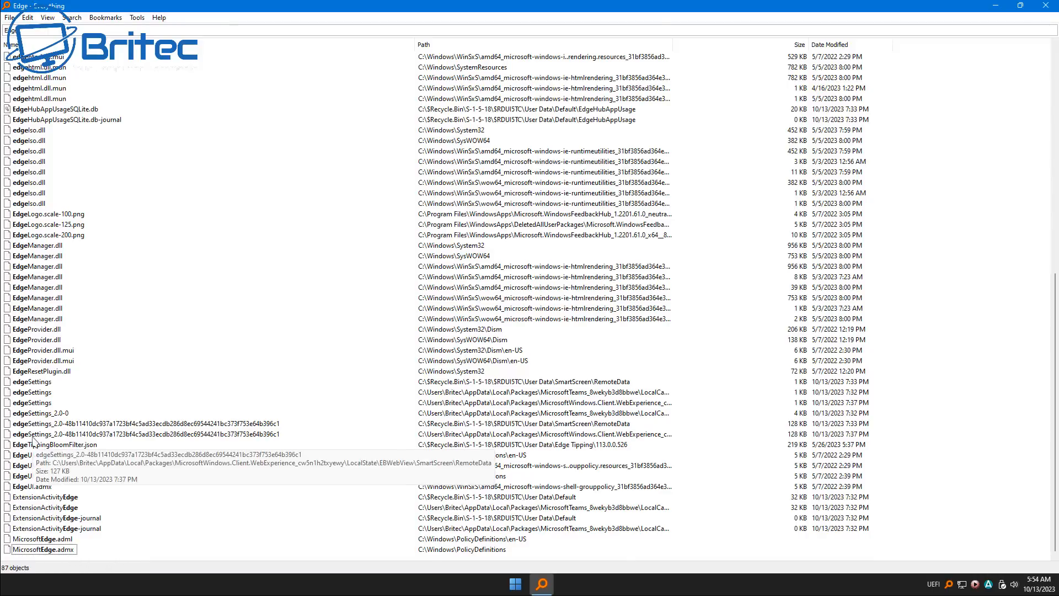
Minimize the search window and empty the Recycle Bin to purge the deleted Edge files
scroll(35, 440, up, 11)
scroll(34, 440, up, 2)
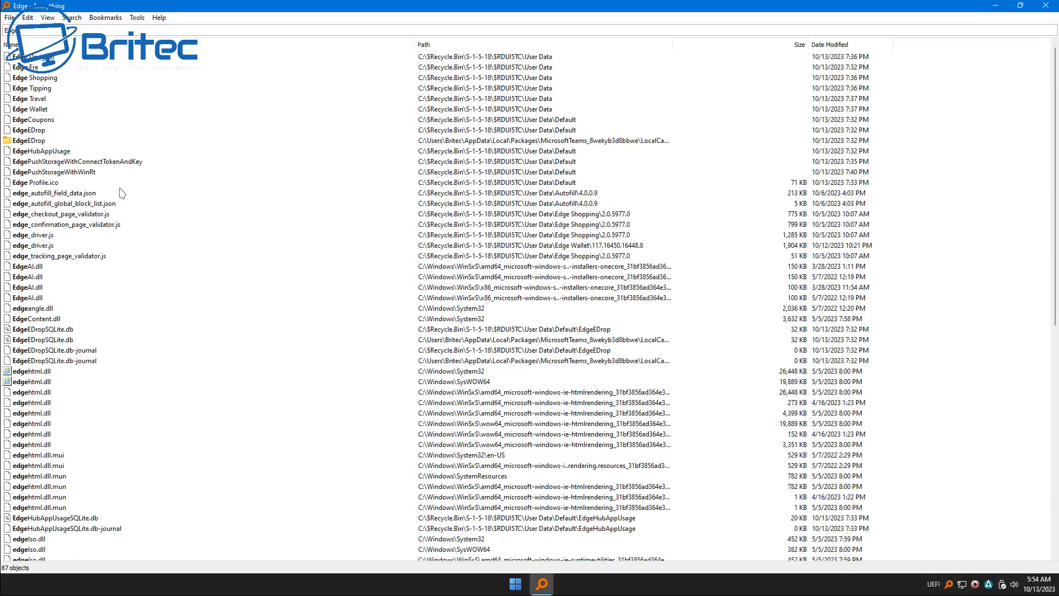
click(996, 5)
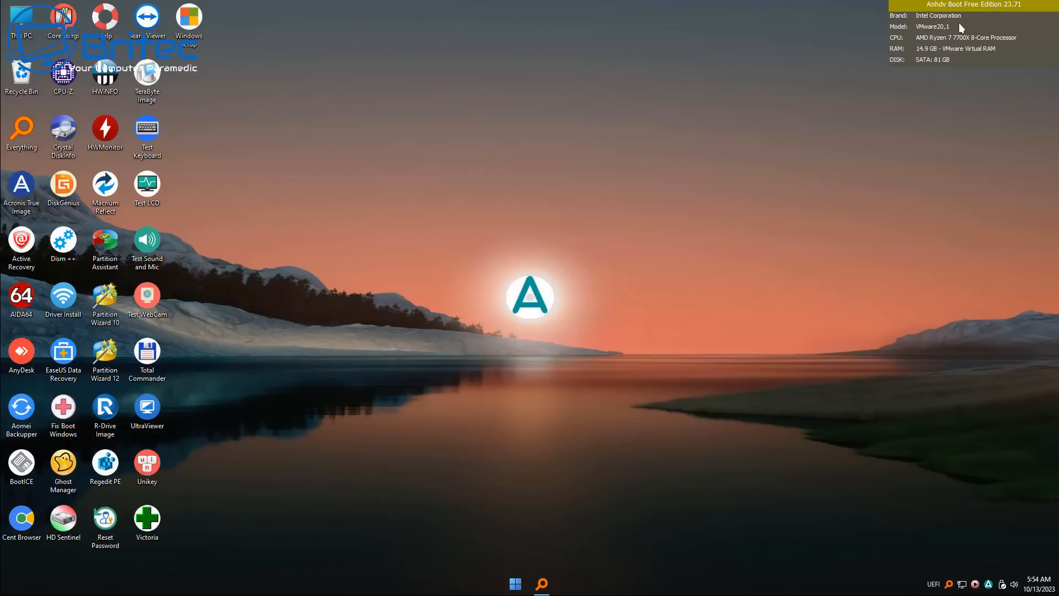
right_click(25, 73)
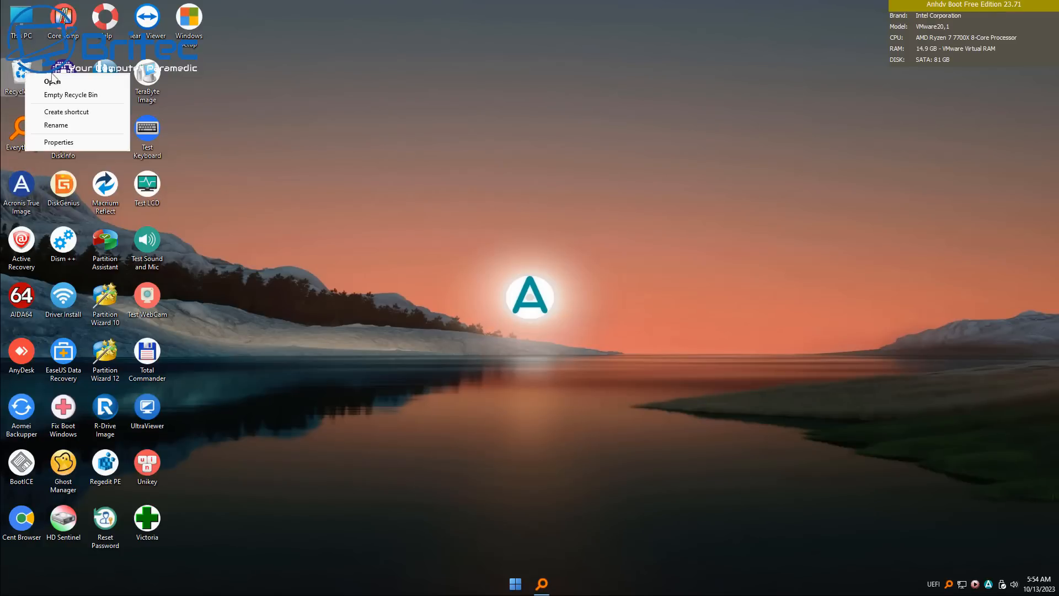
click(71, 95)
click(559, 304)
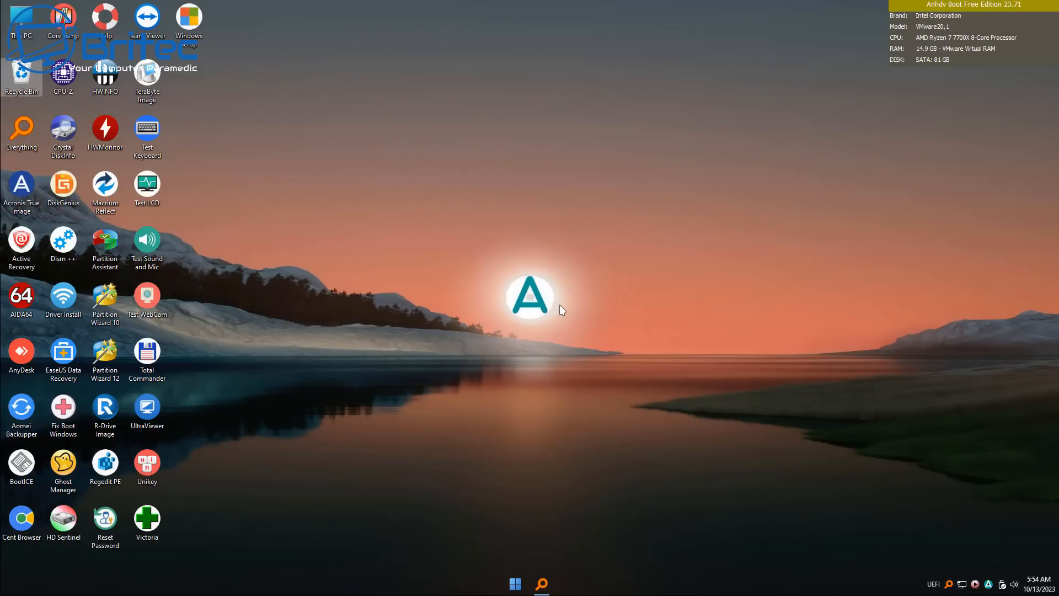
Return to Everything and extend the search term to "mICROSOFT Edge" to look for remaining files
click(542, 583)
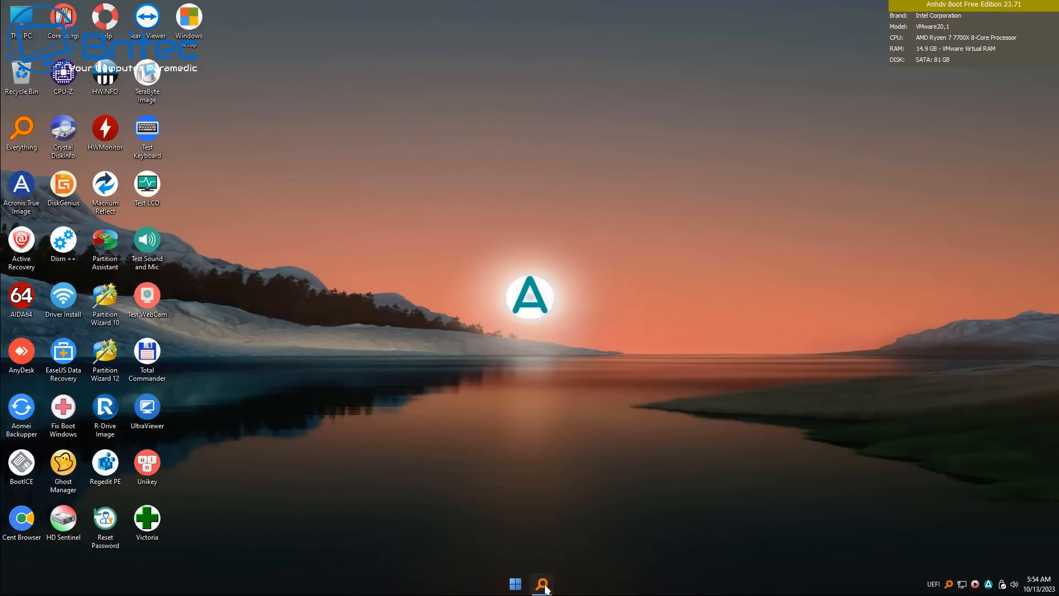
double_click(11, 32)
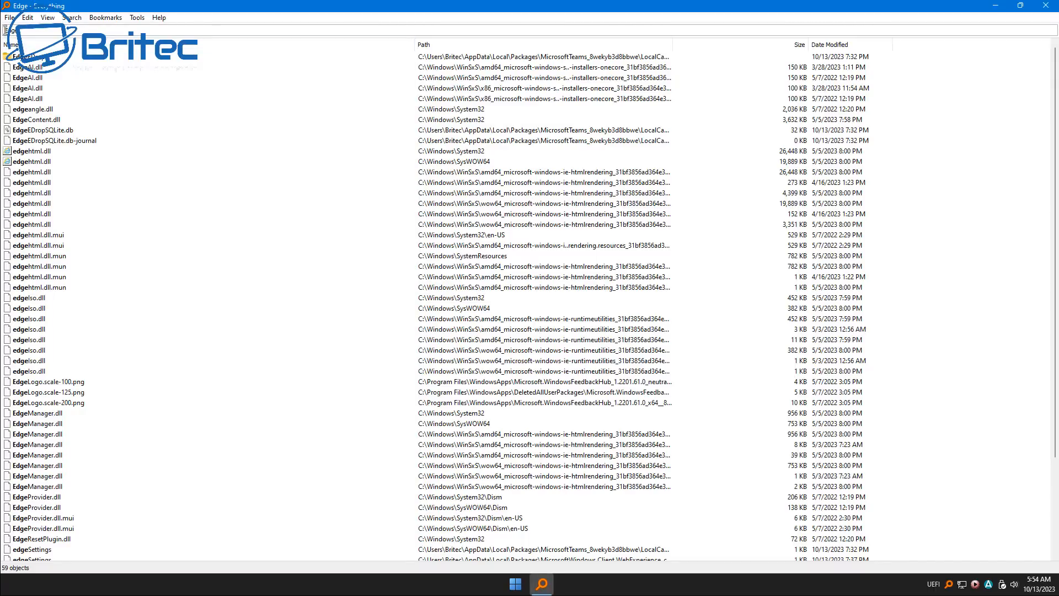
text(mICRO)
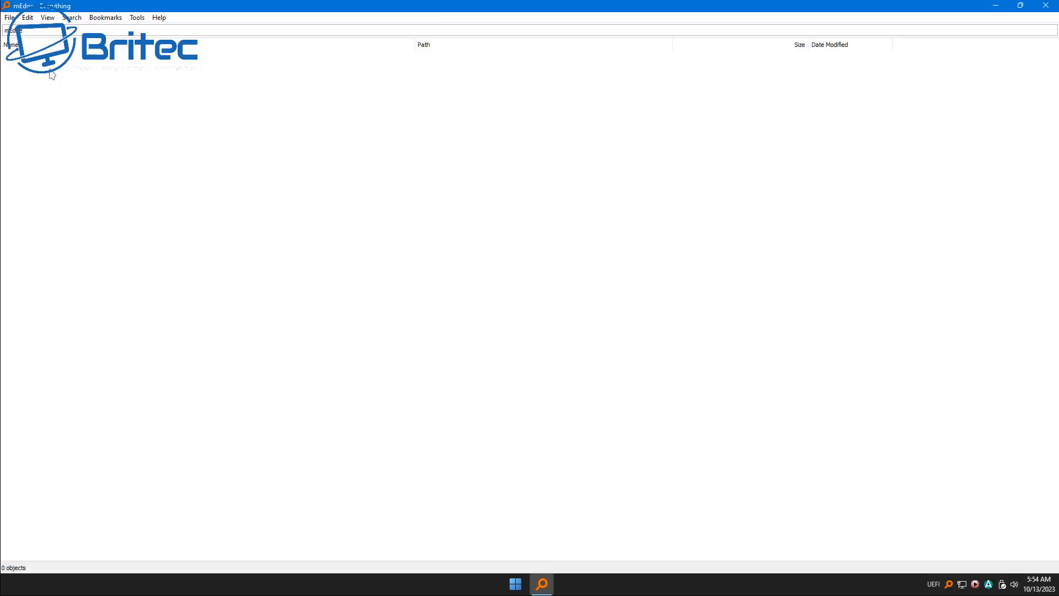
text(SOFT)
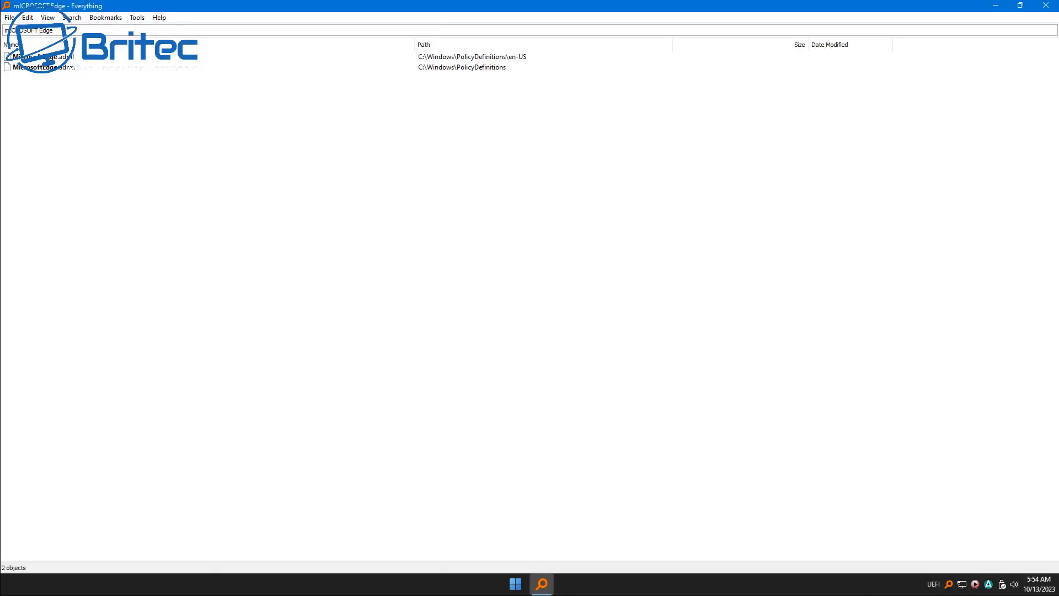
key(Down)
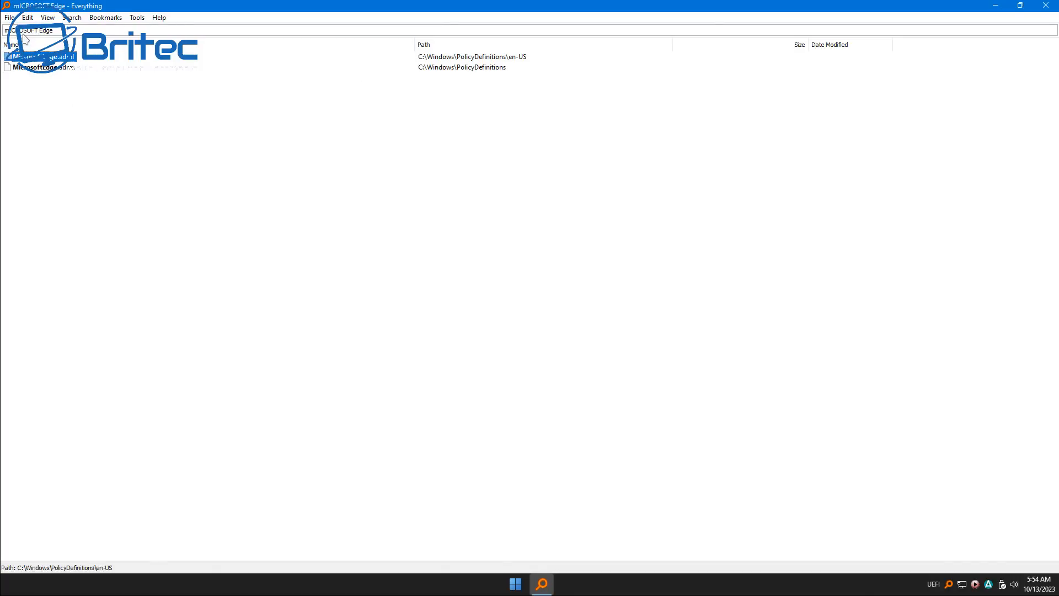
Shorten the search term to "Edge" and delete all the EdgeManager.dll files together with both EdgeProvider.dll files
drag(39, 31, 4, 31)
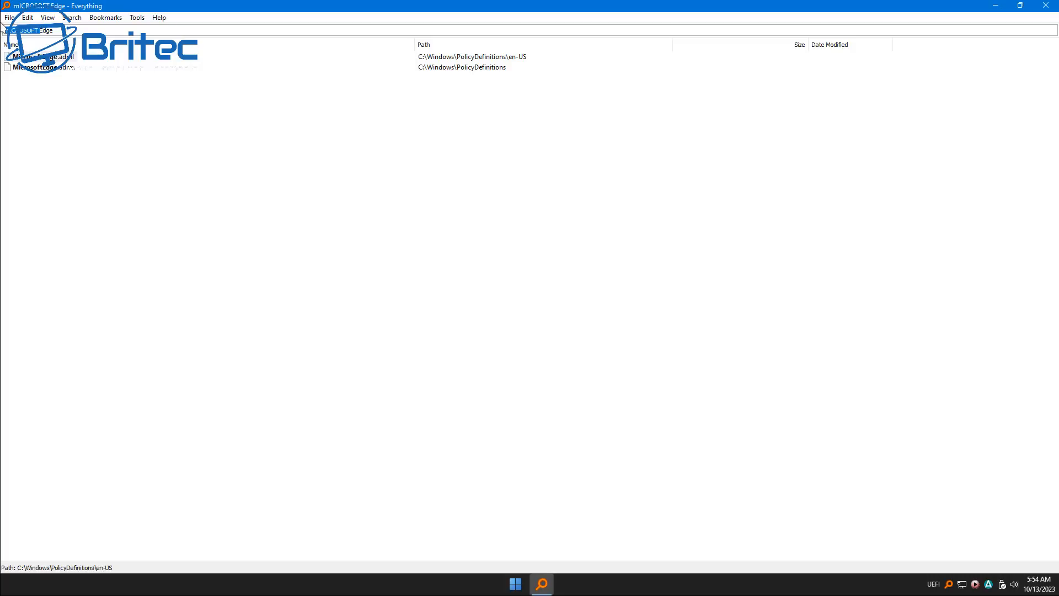
key(BackSpace)
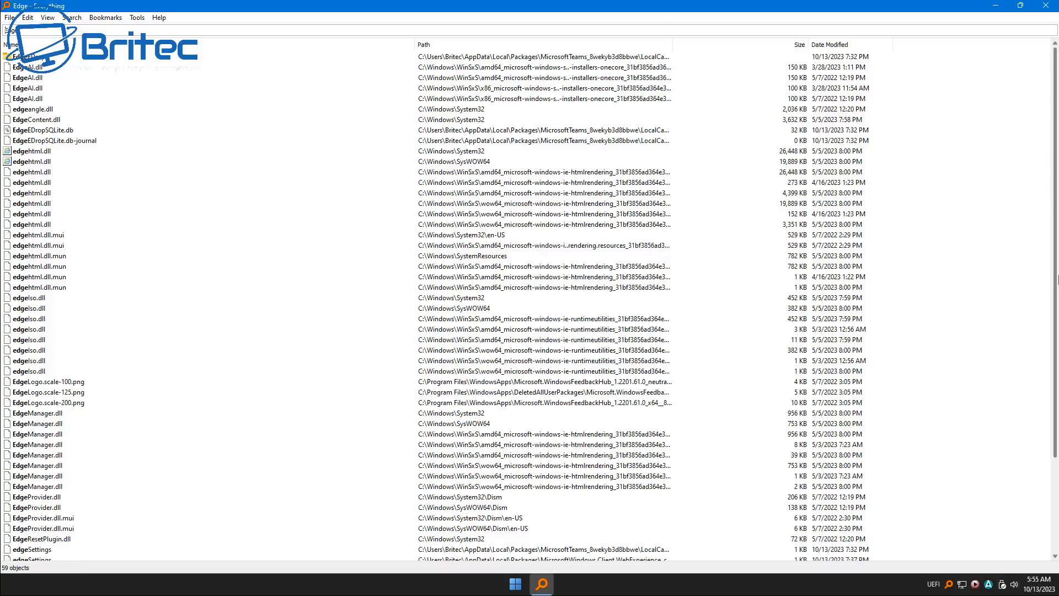
click(33, 414)
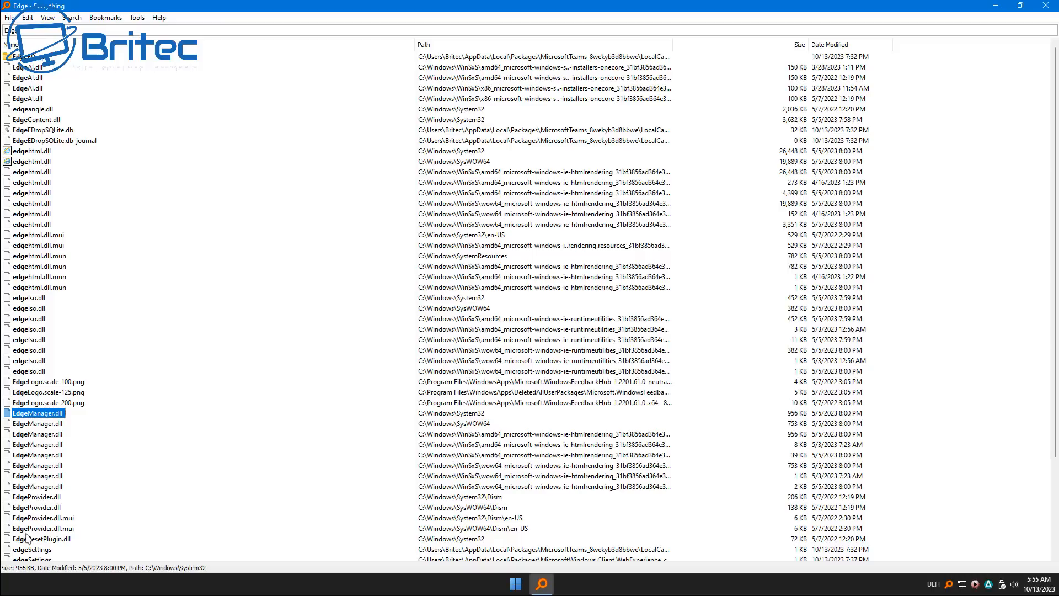
scroll(42, 517, down, 4)
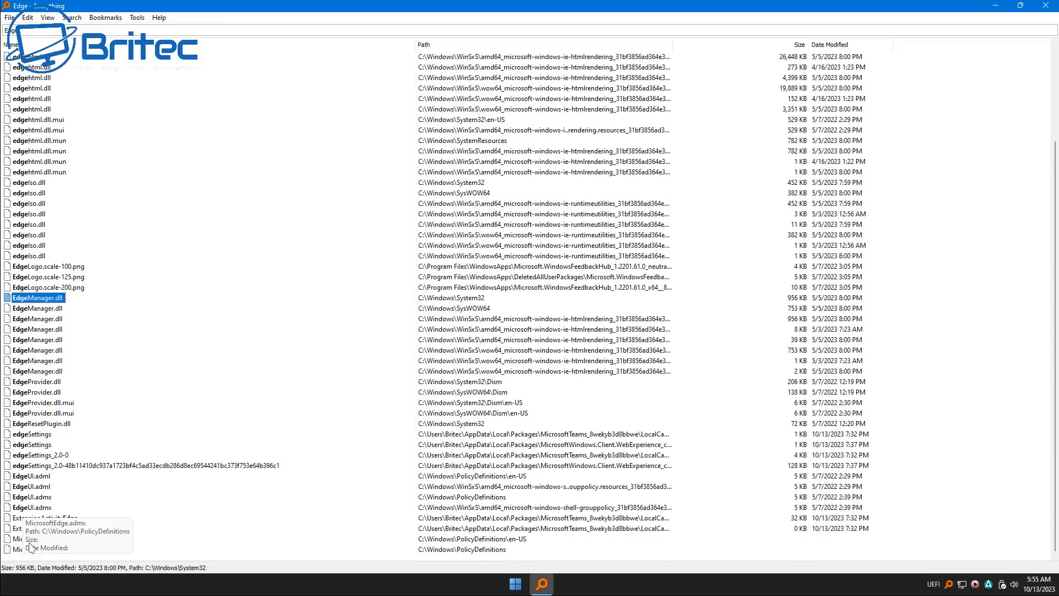
shift+click(39, 394)
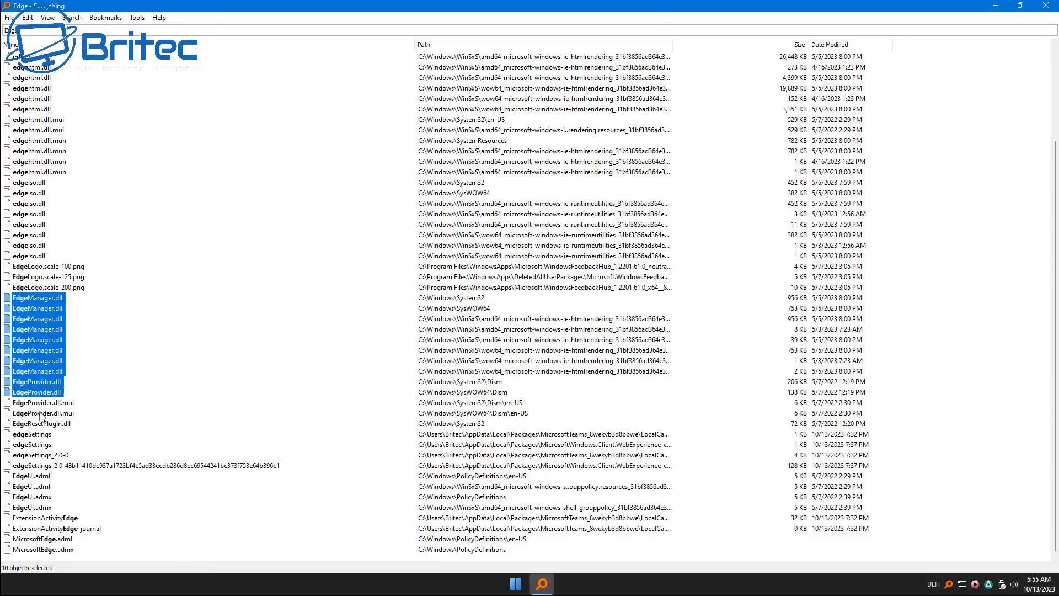
key(Delete)
click(576, 303)
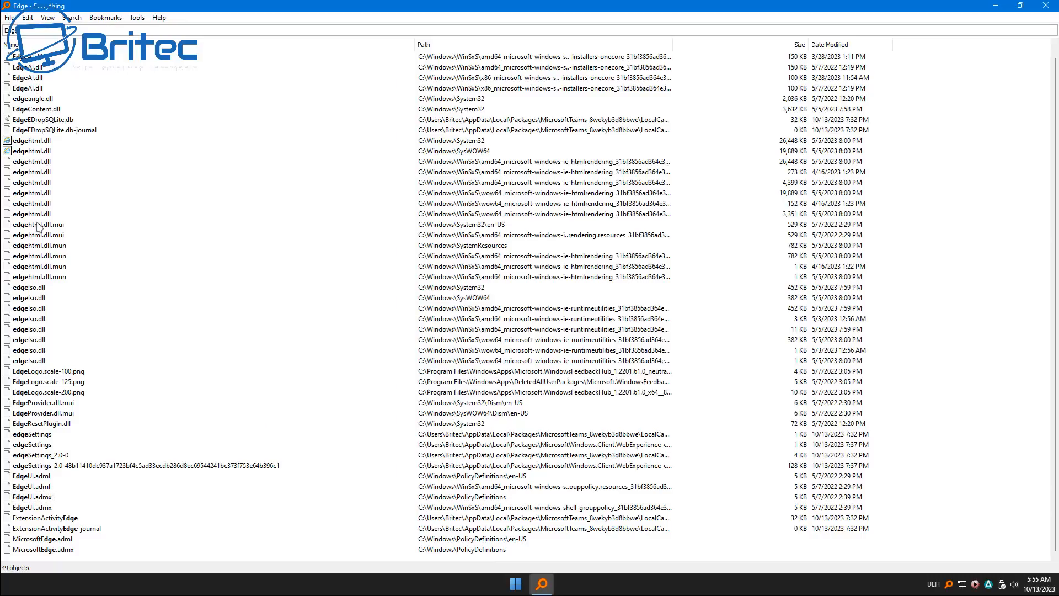
Delete edgeangle.dll and EdgeContent.dll from C:\Windows\System32
click(31, 142)
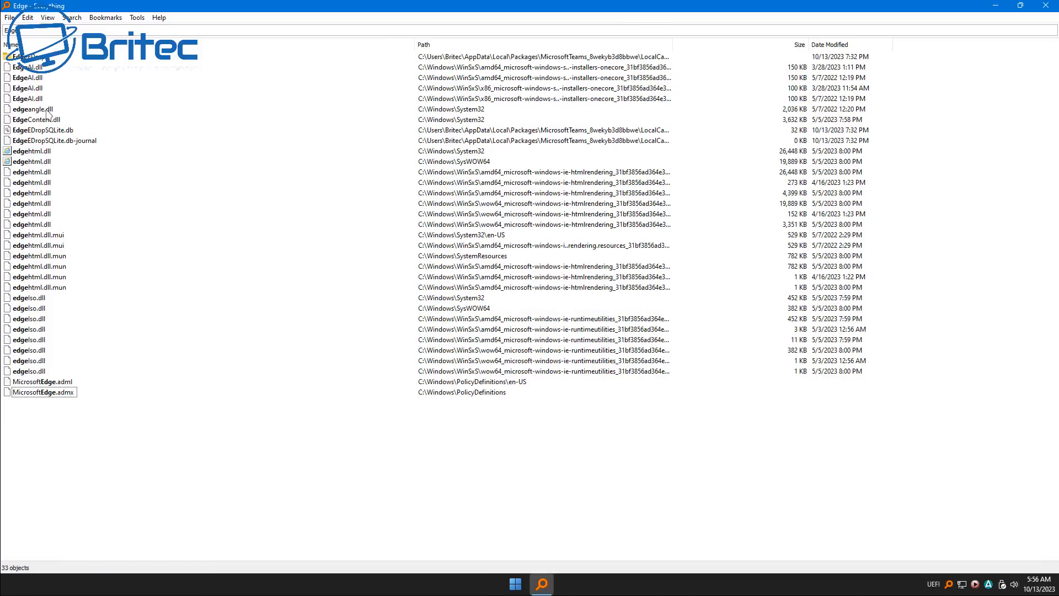
click(46, 109)
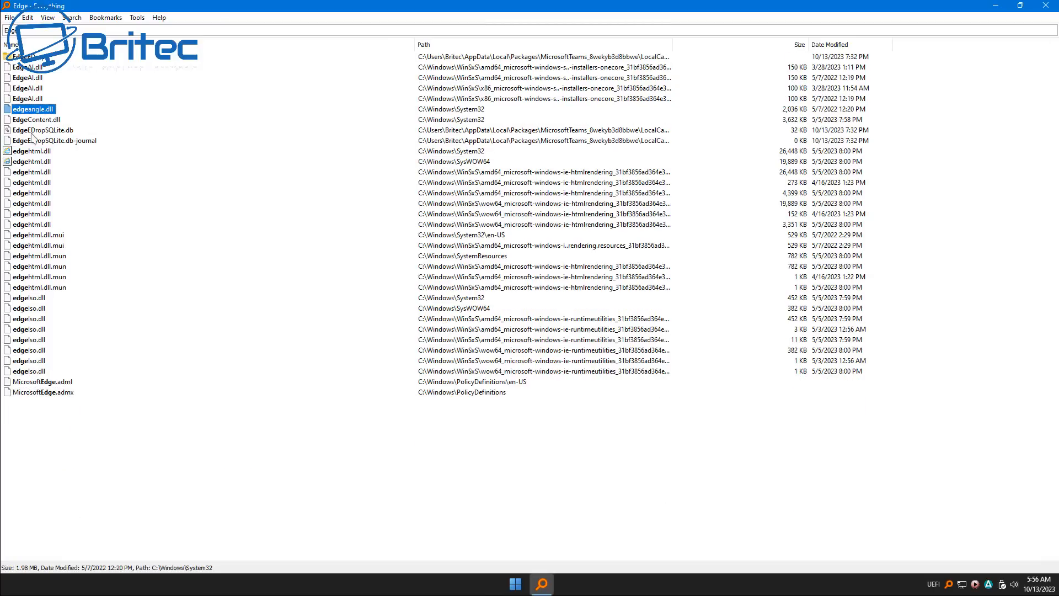
ctrl+click(34, 119)
right_click(34, 120)
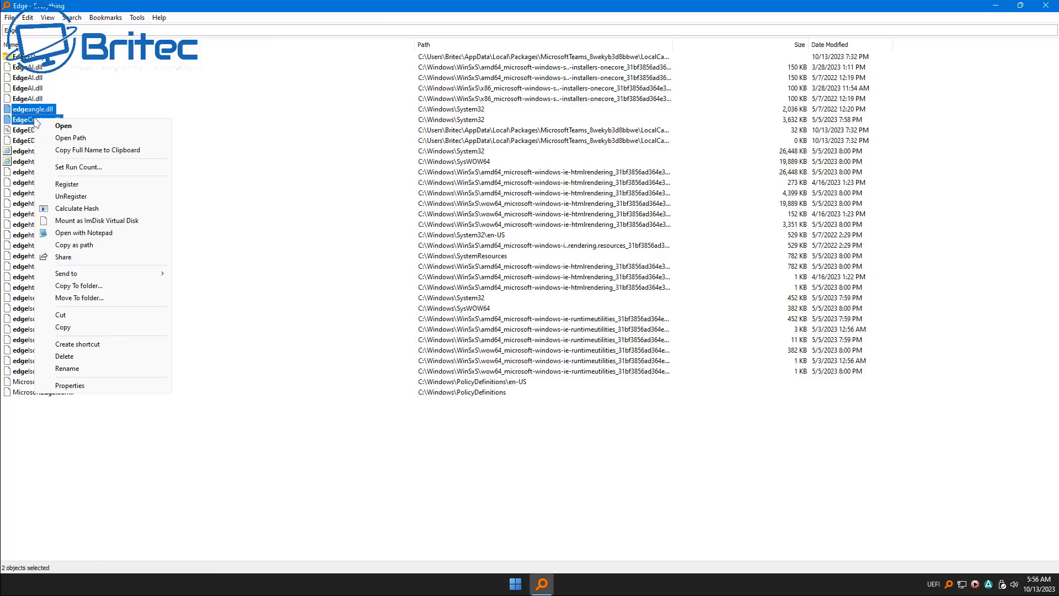
click(112, 356)
click(576, 305)
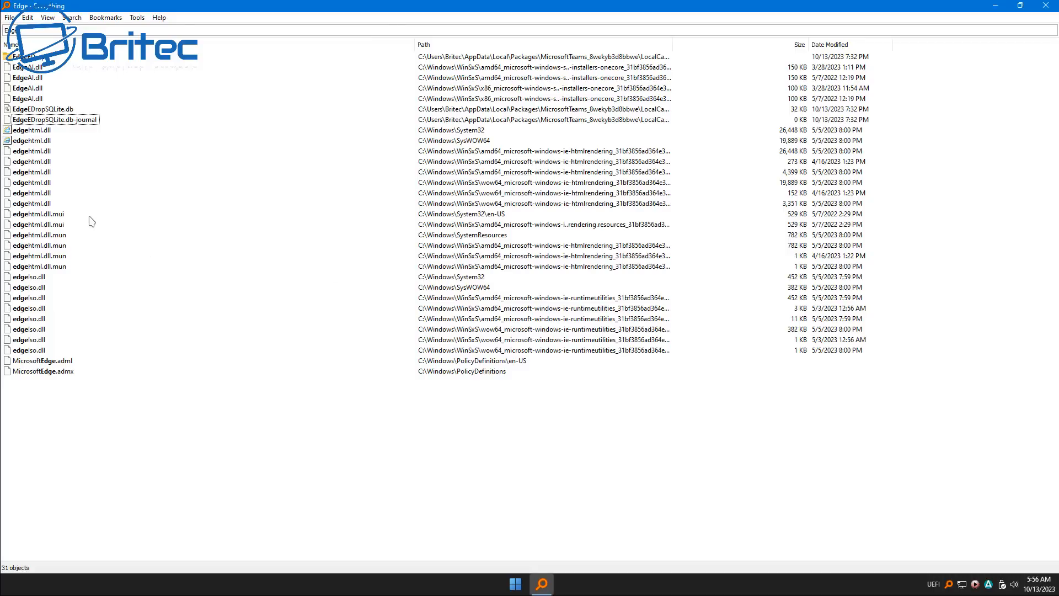
Empty the Recycle Bin to purge the deleted Edge files, and restart the computer into the installed Windows 11
click(38, 110)
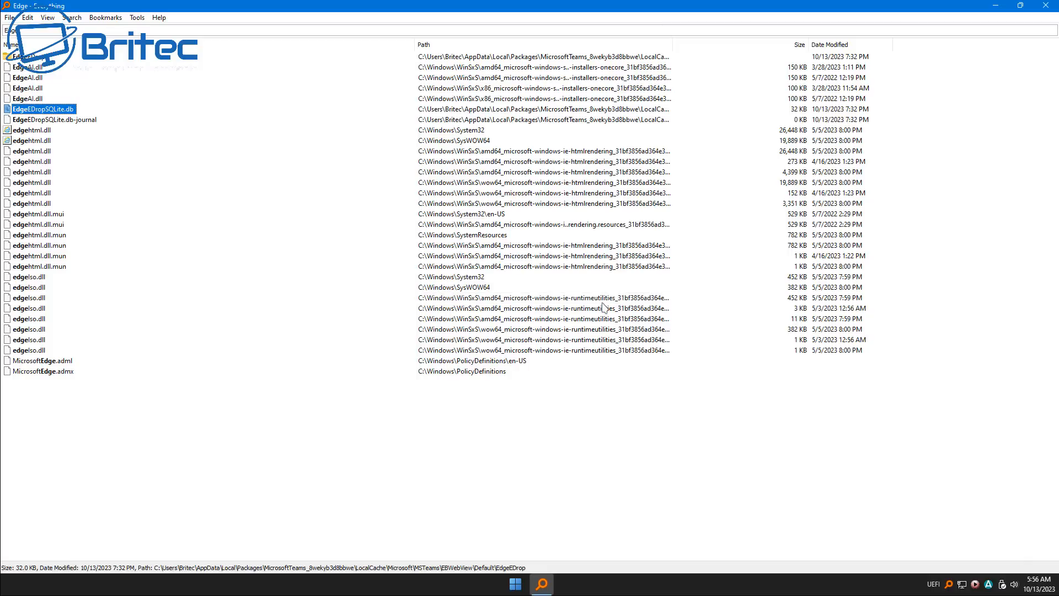
click(1047, 6)
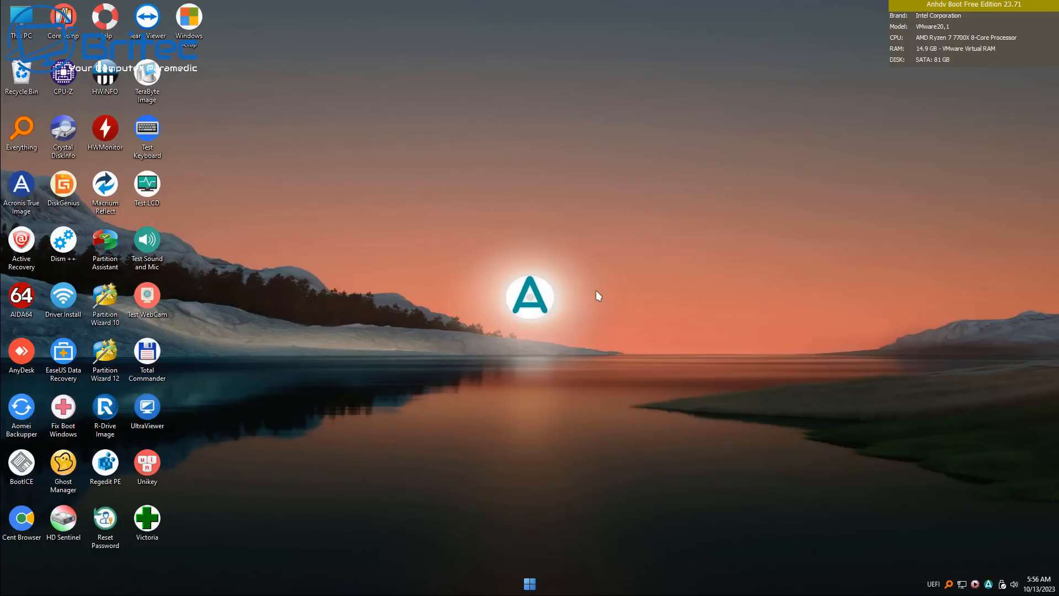
right_click(17, 80)
click(66, 102)
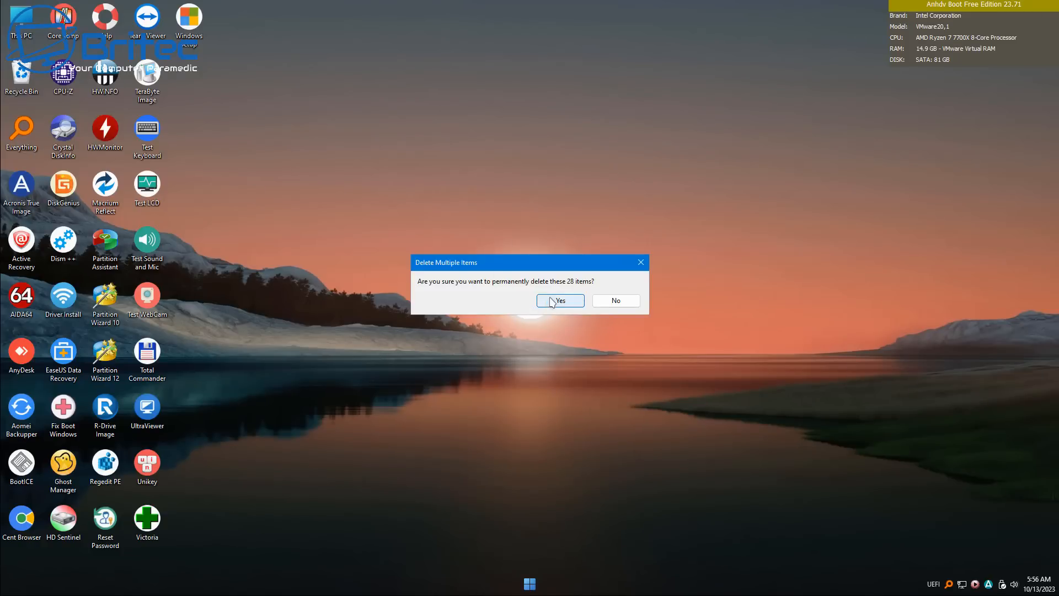
click(550, 302)
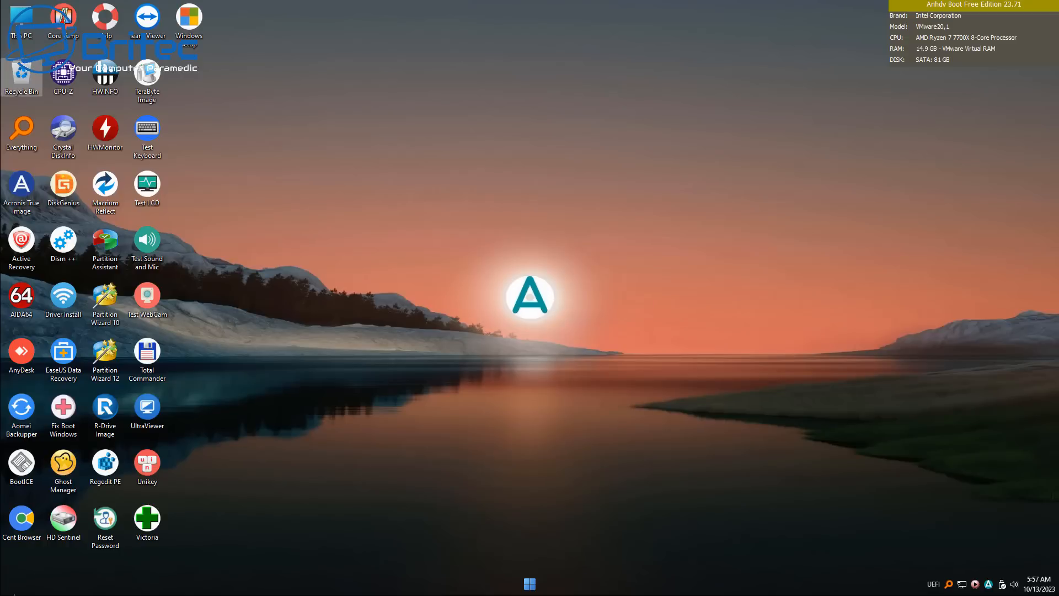
click(530, 584)
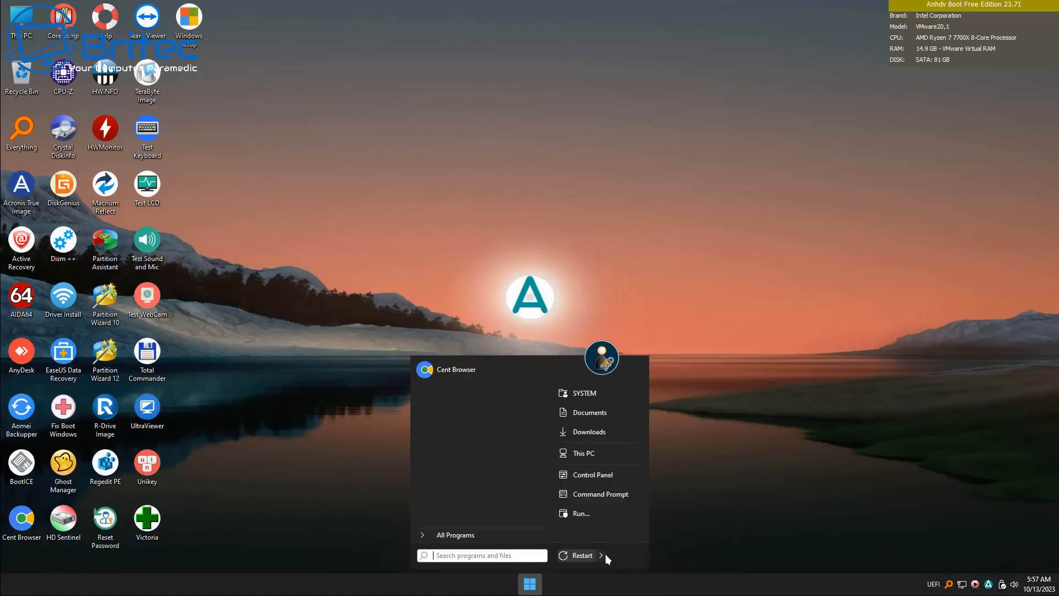
click(636, 553)
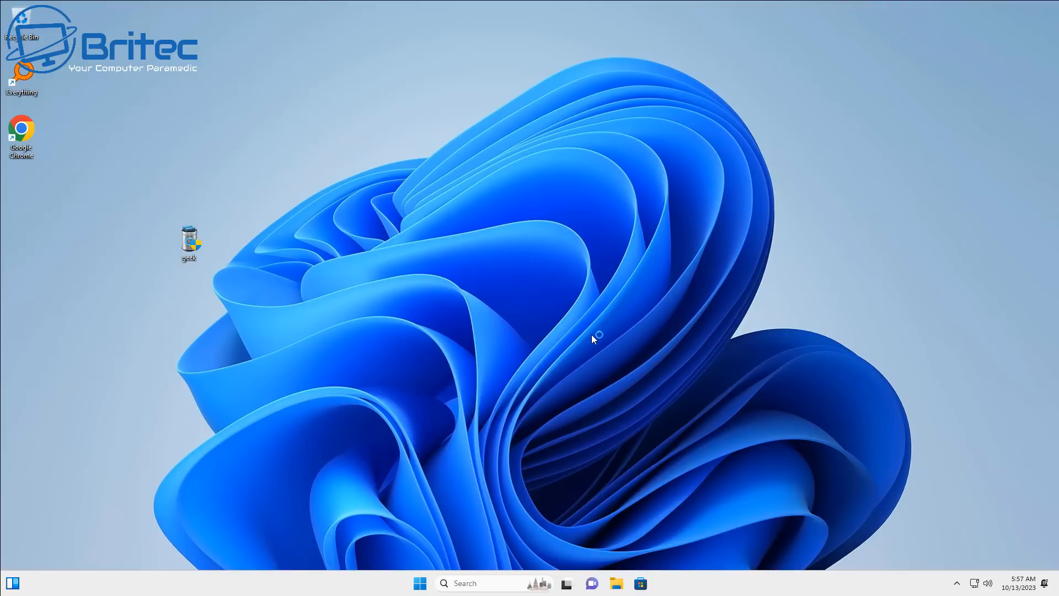
Search for "edge" in Everything to check which Edge files remain in Windows
double_click(25, 75)
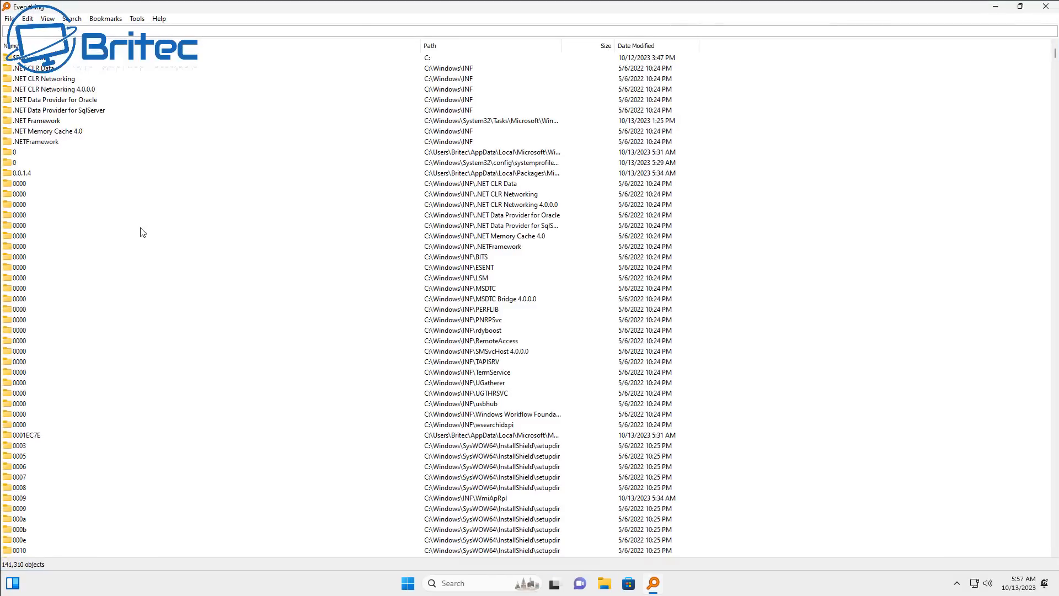
text(edge)
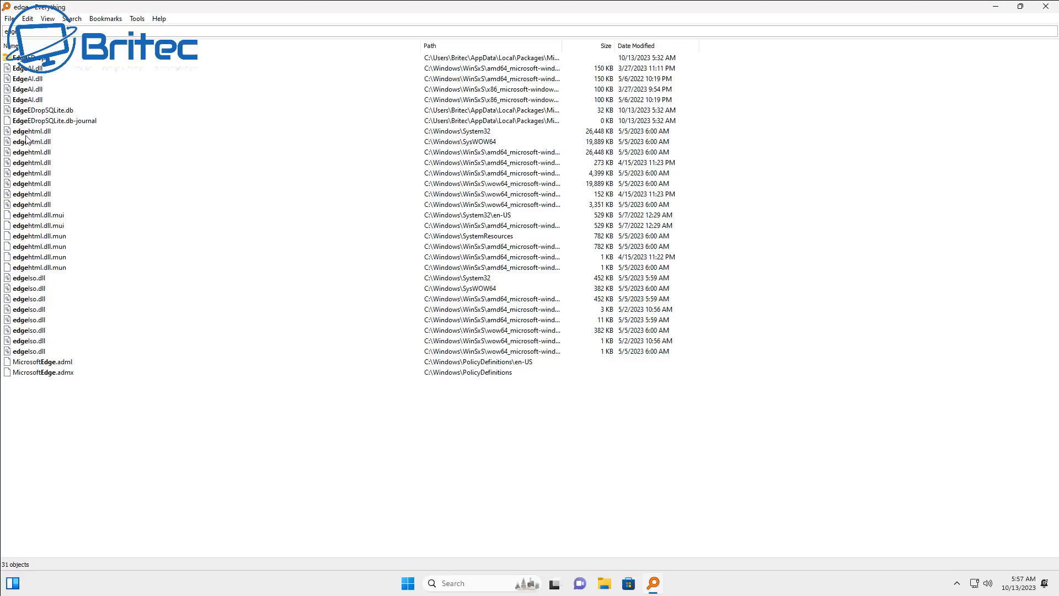
mouse_move(25, 136)
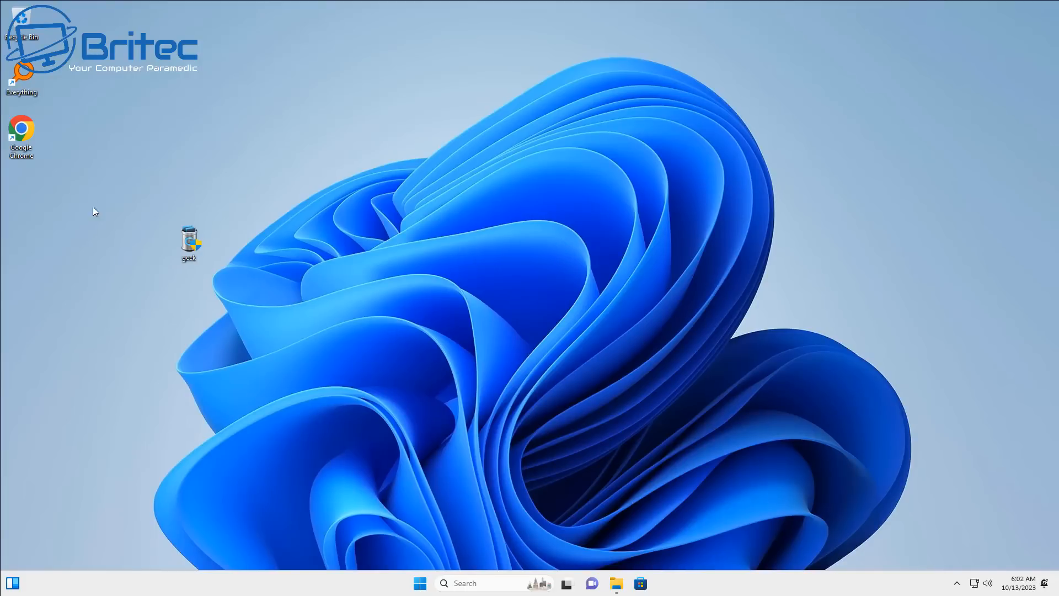
Search the web for "edge download" in Google Chrome and open Microsoft's Download Microsoft Edge page
double_click(22, 130)
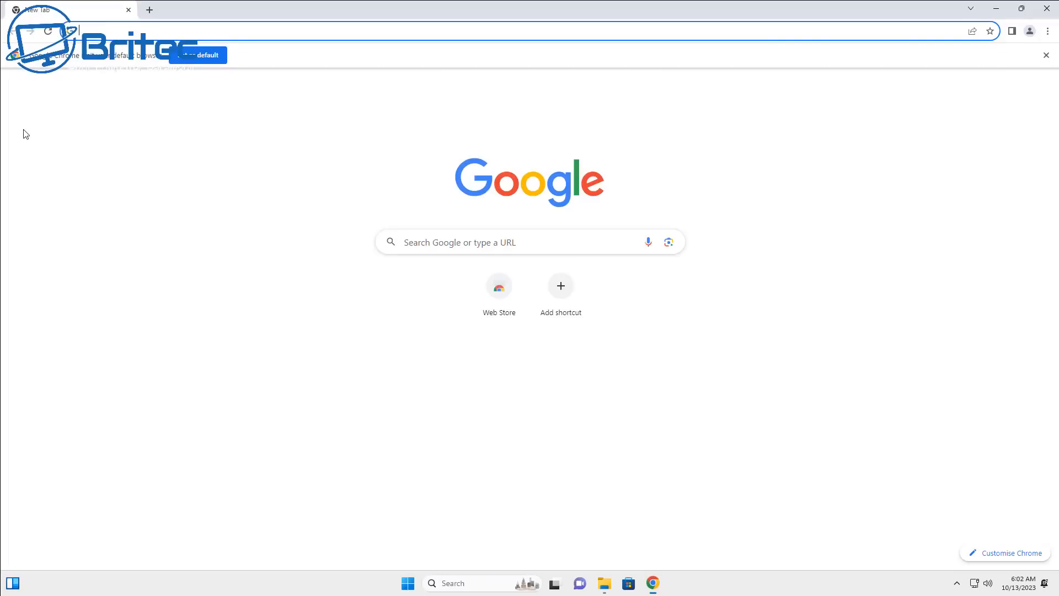
click(118, 26)
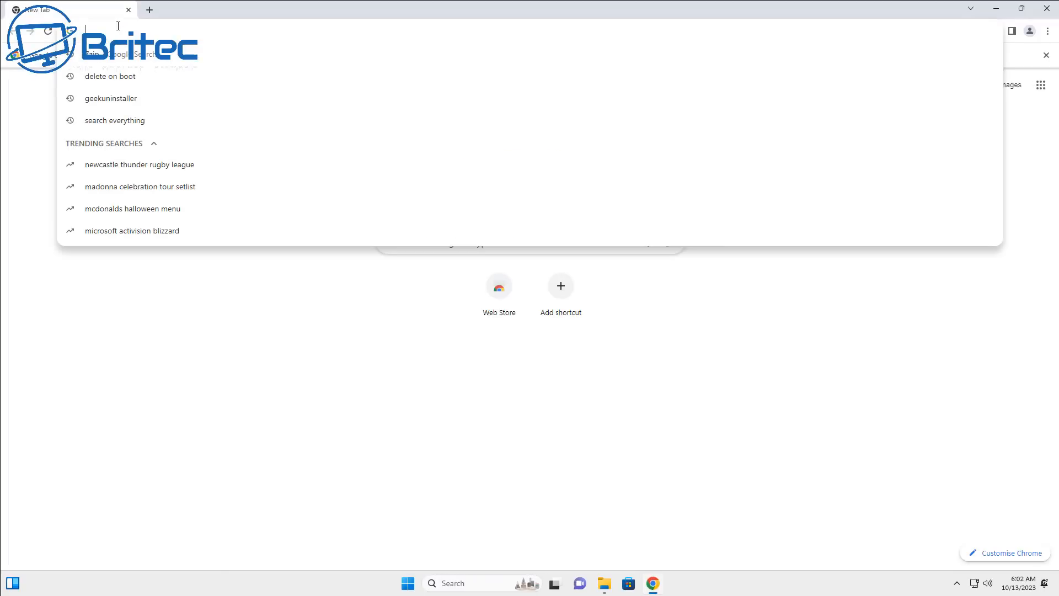
text(edge)
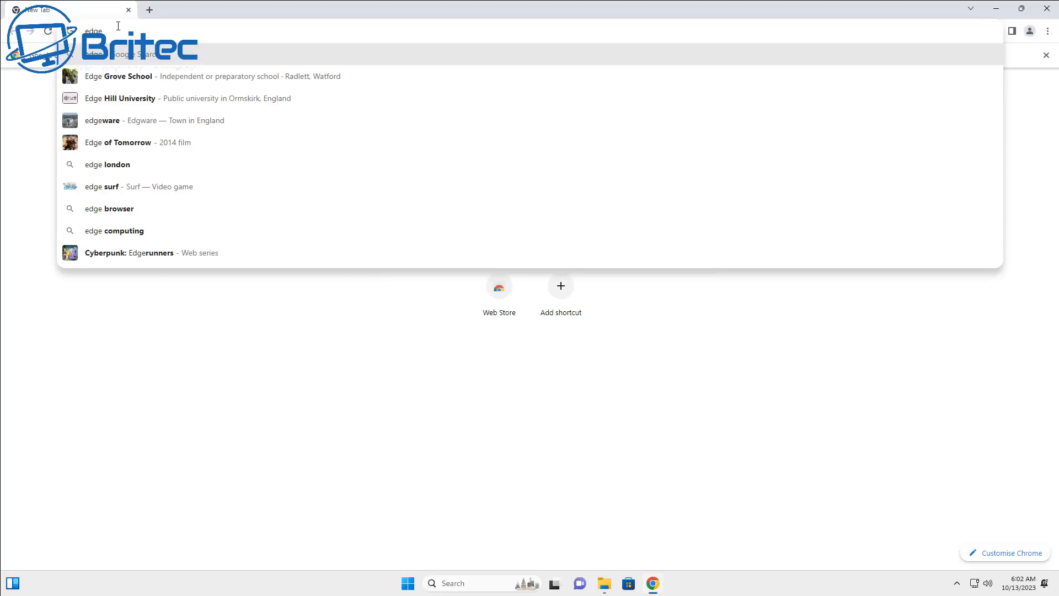
text( download)
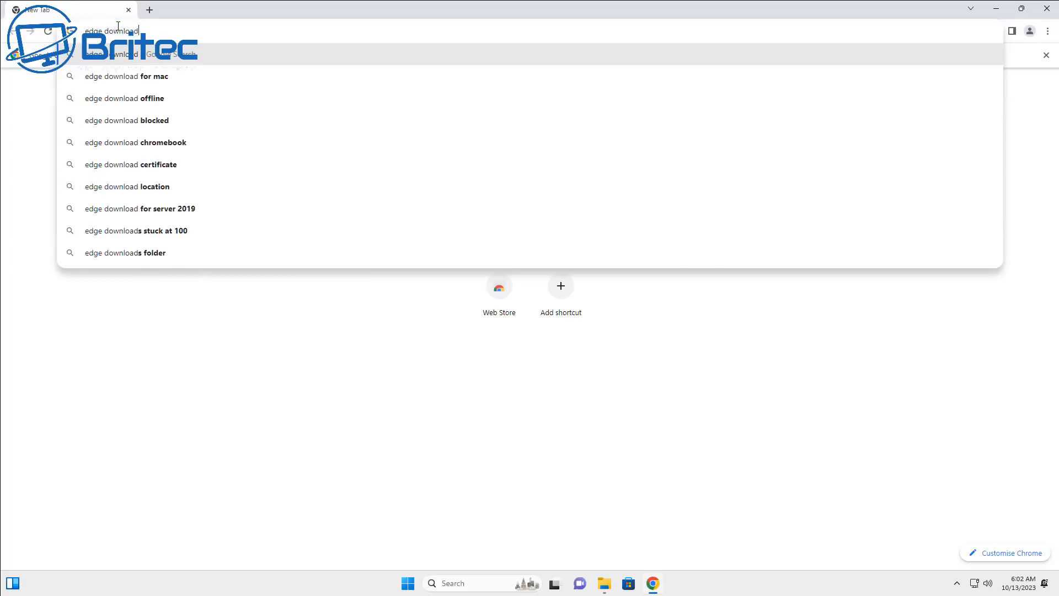
key(Return)
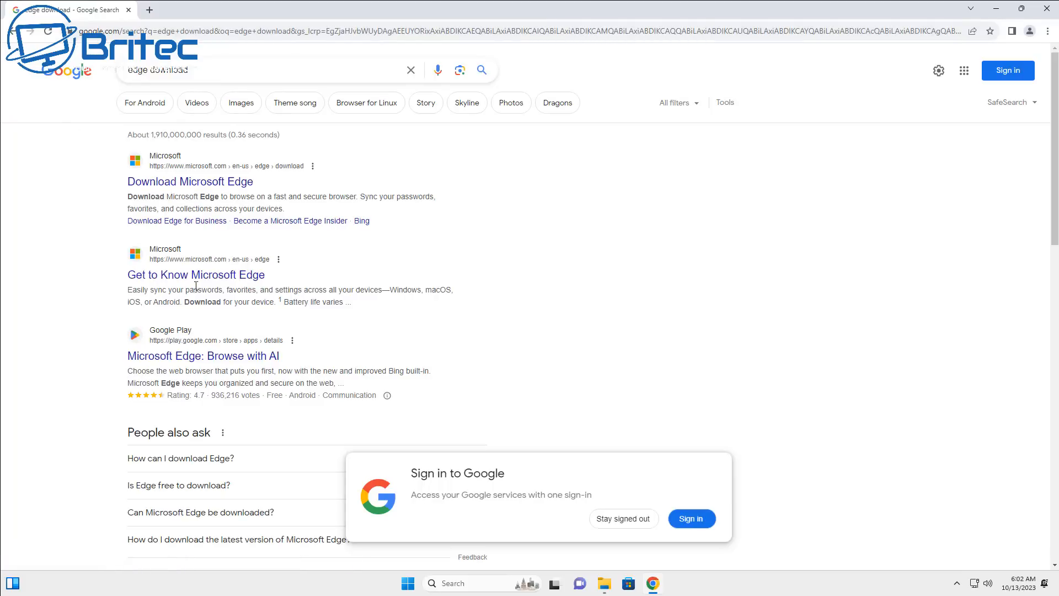
click(201, 189)
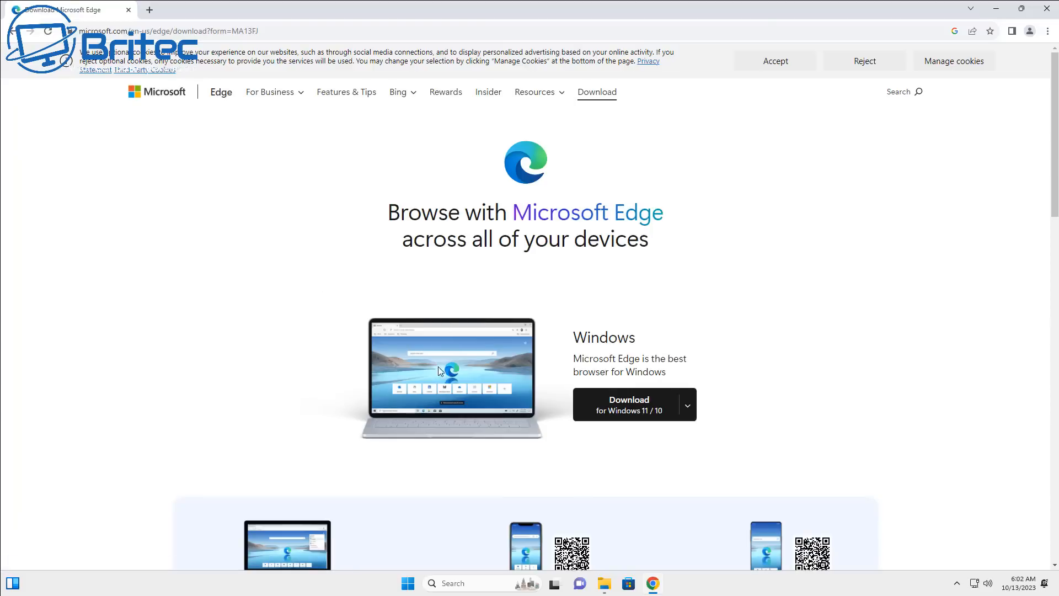
Download the Edge installer for Windows 11 / 10 in English (UK), accepting the license terms, and run it with permission to make changes
click(651, 412)
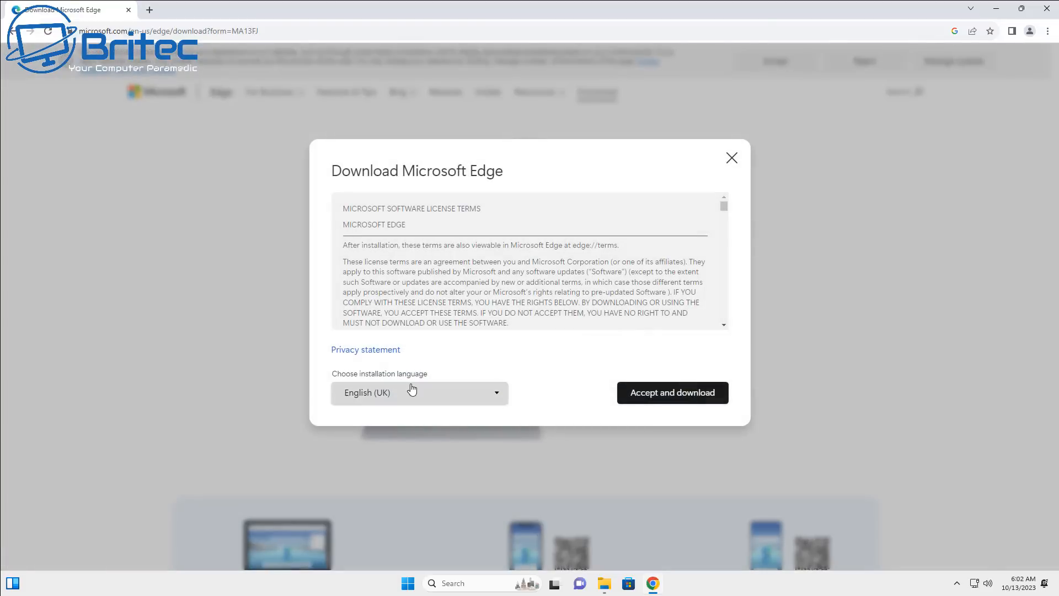
click(634, 392)
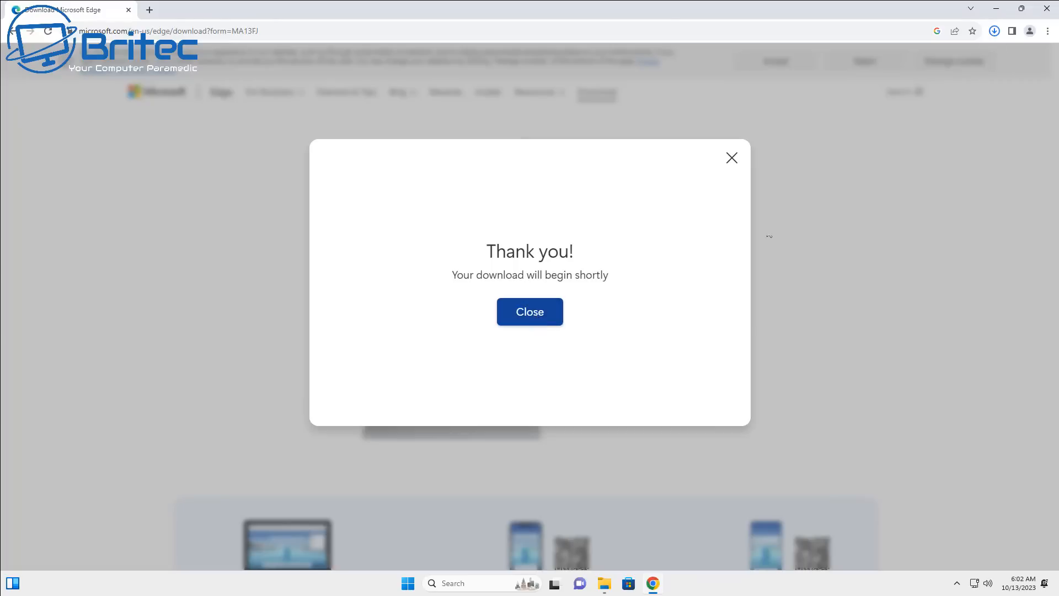
click(995, 31)
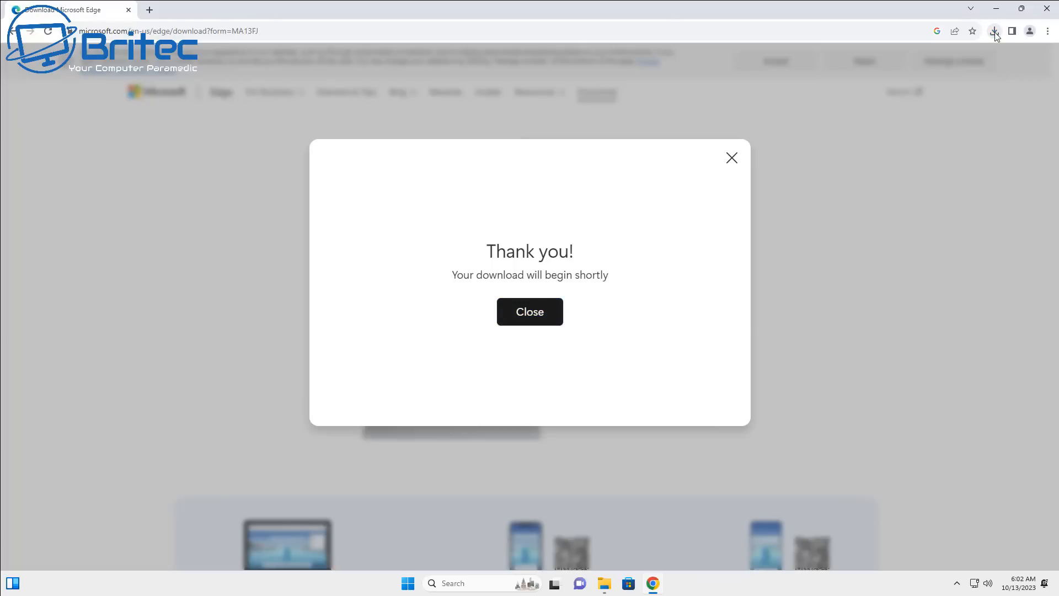
click(996, 35)
click(907, 75)
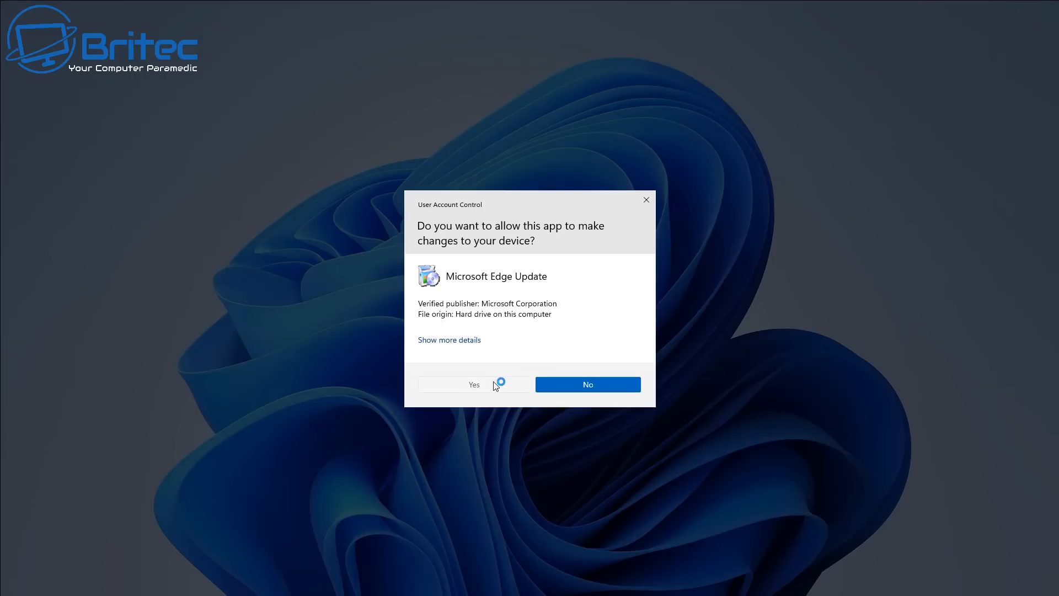
click(500, 382)
click(1049, 7)
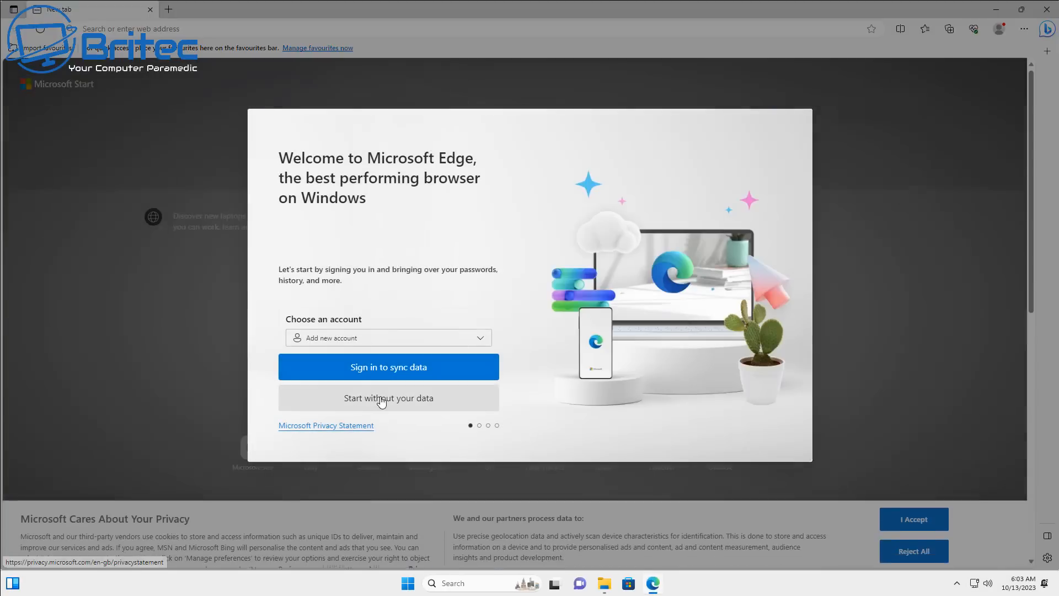
Start Edge without your data, opting out of regular data import from other browsers and of sharing browsing activity for personalisation
click(381, 399)
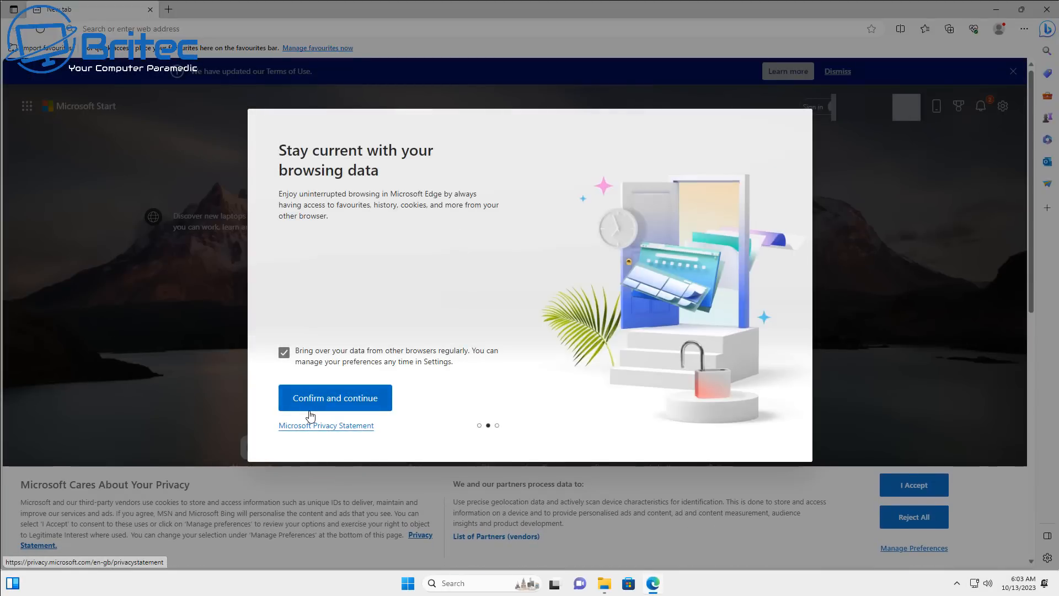
click(283, 352)
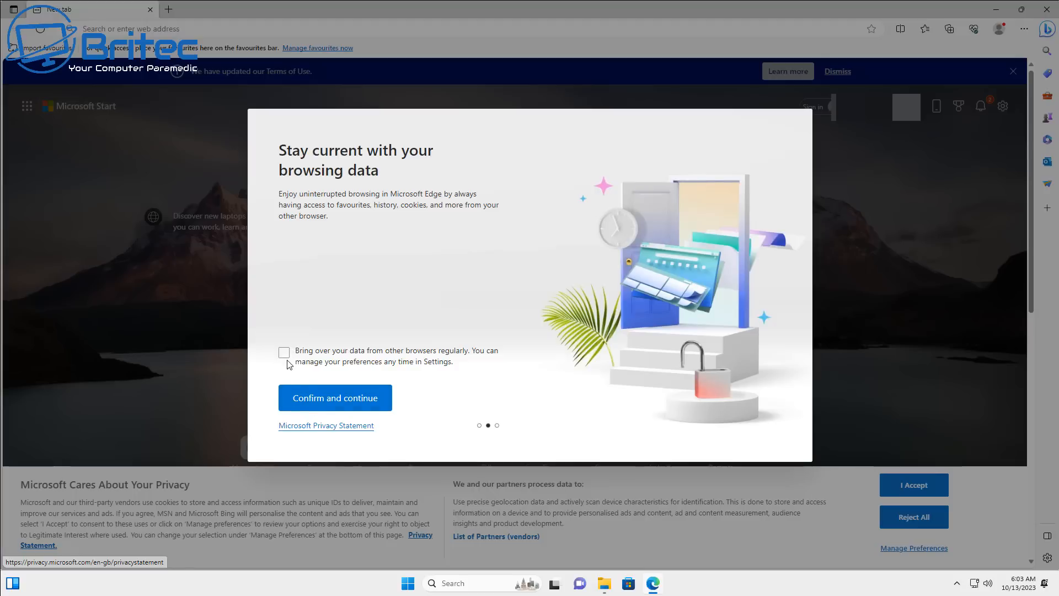
click(353, 400)
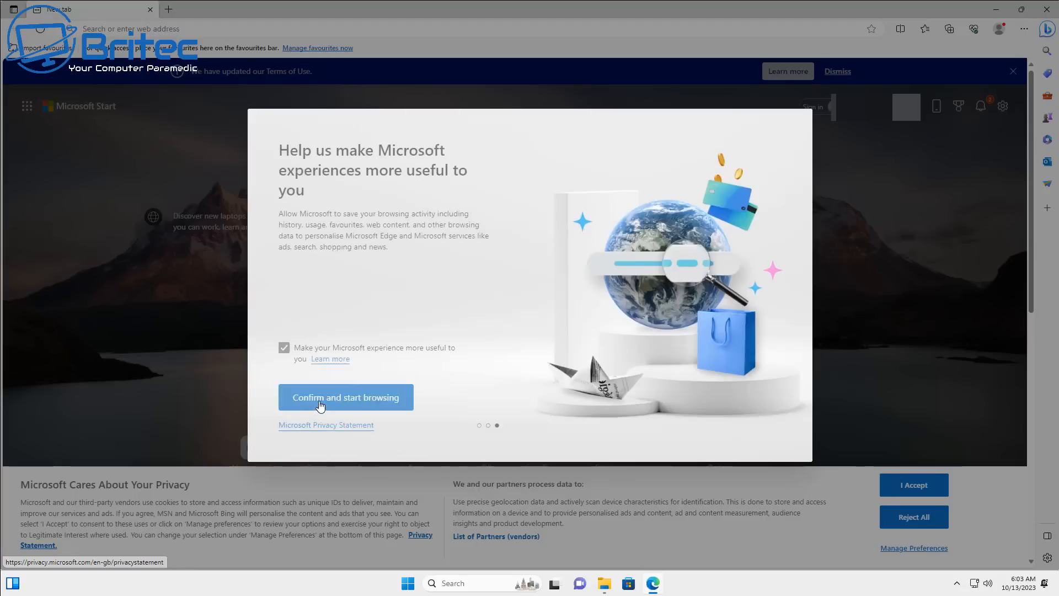
click(283, 348)
click(337, 405)
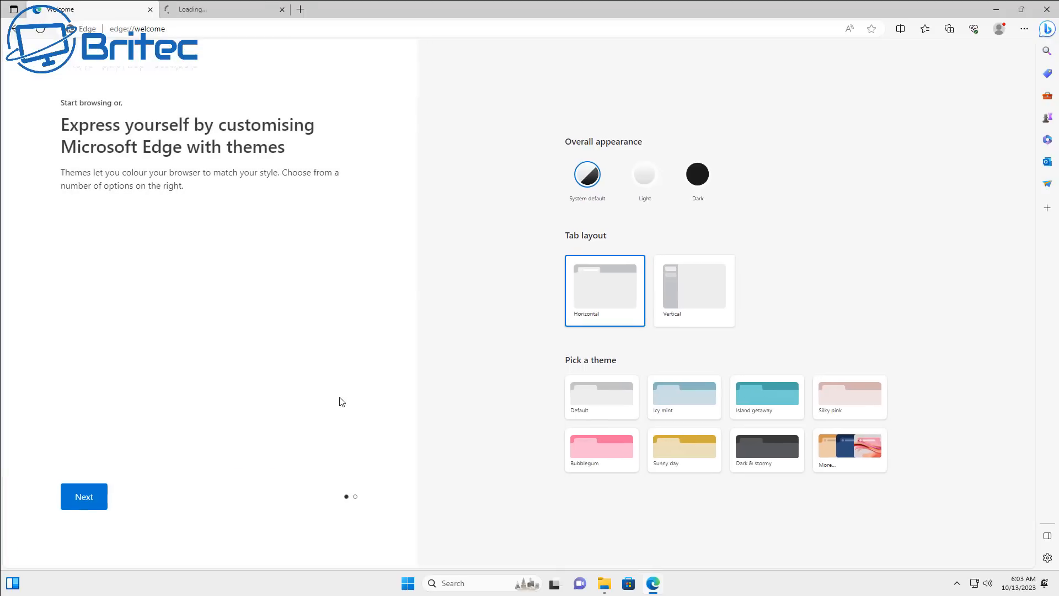
Choose the Icy mint theme and finish the Edge welcome setup
click(677, 397)
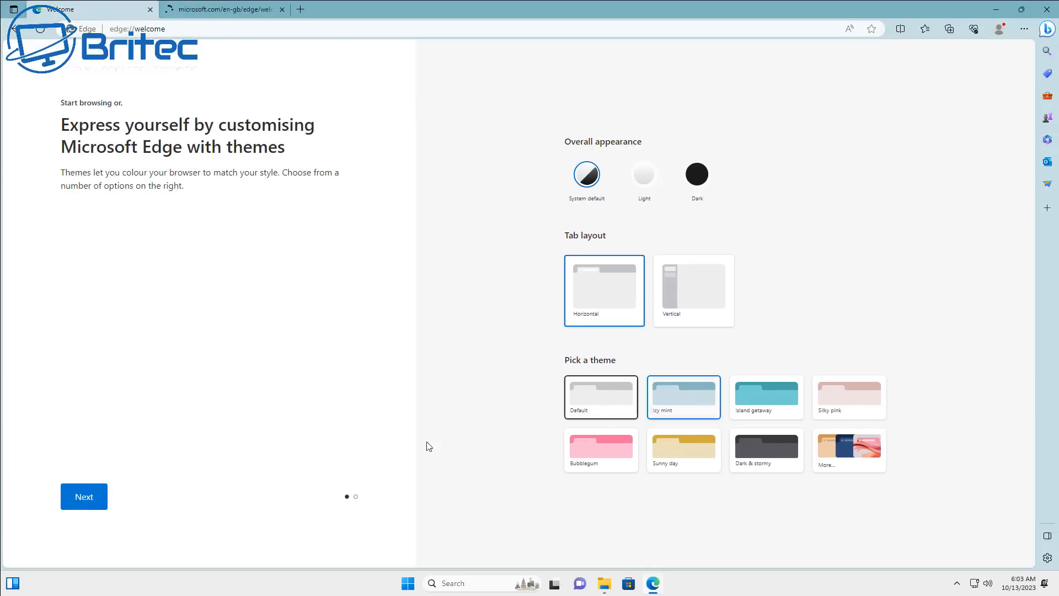
click(94, 498)
click(95, 499)
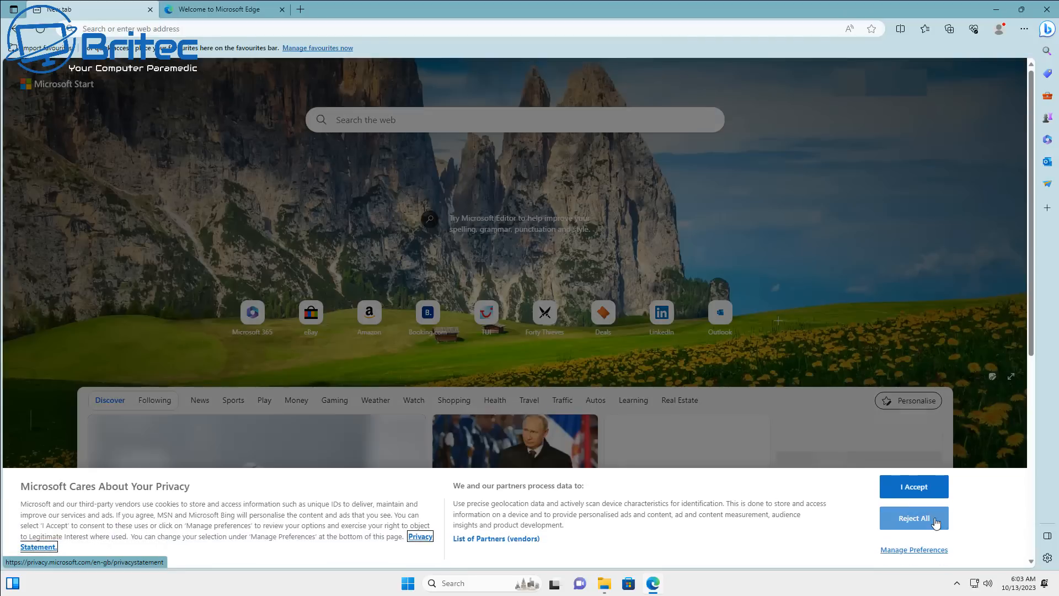
Accept Microsoft's cookie and privacy notice on the new tab page and close the Edge window
click(911, 485)
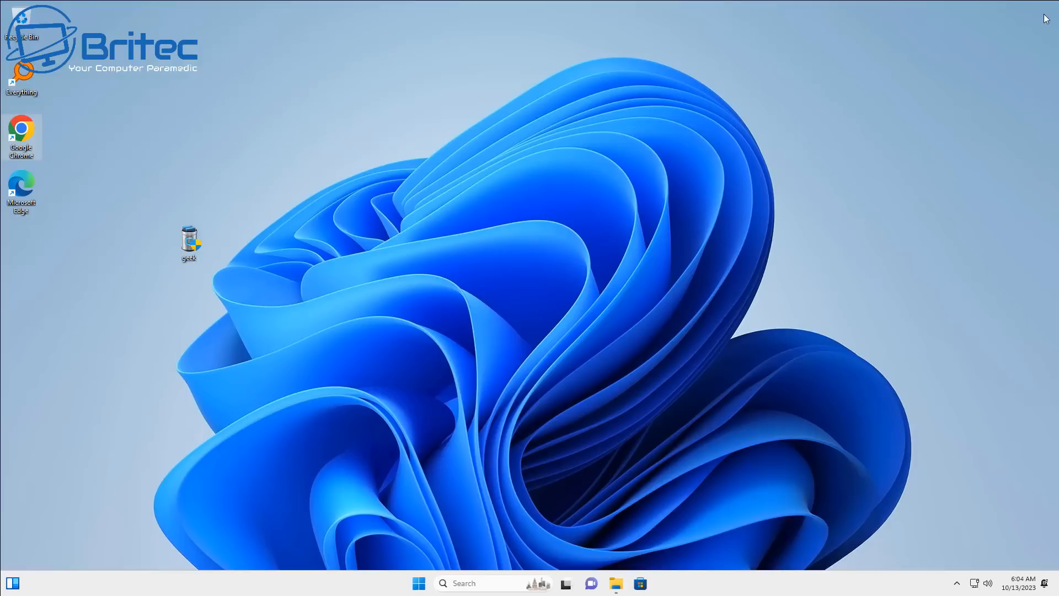
click(1047, 9)
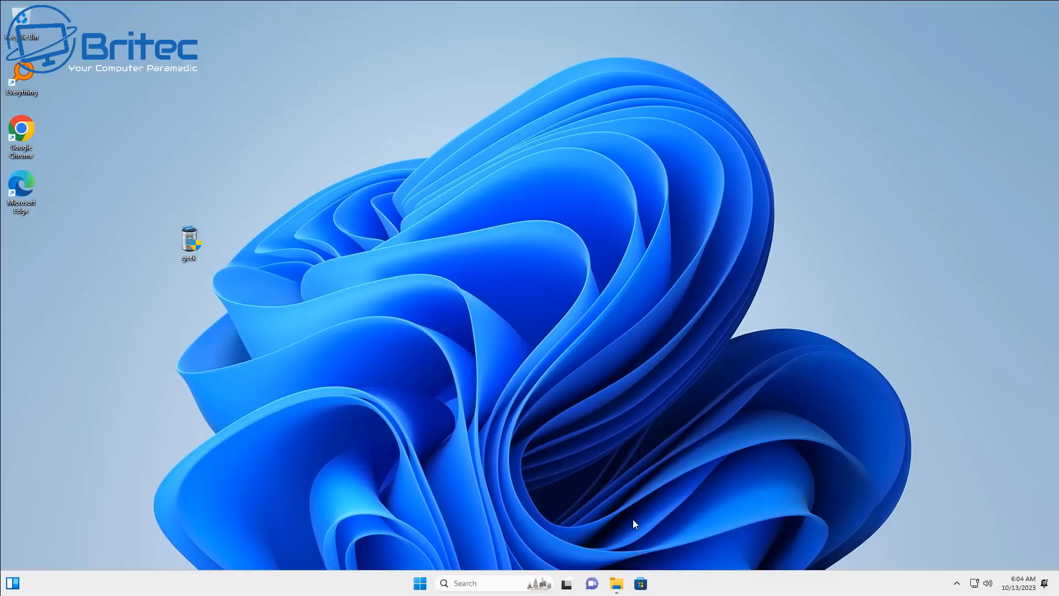
Search the computer for "edge" in Everything, look through the installed Edge files and folders, and close the program
double_click(26, 80)
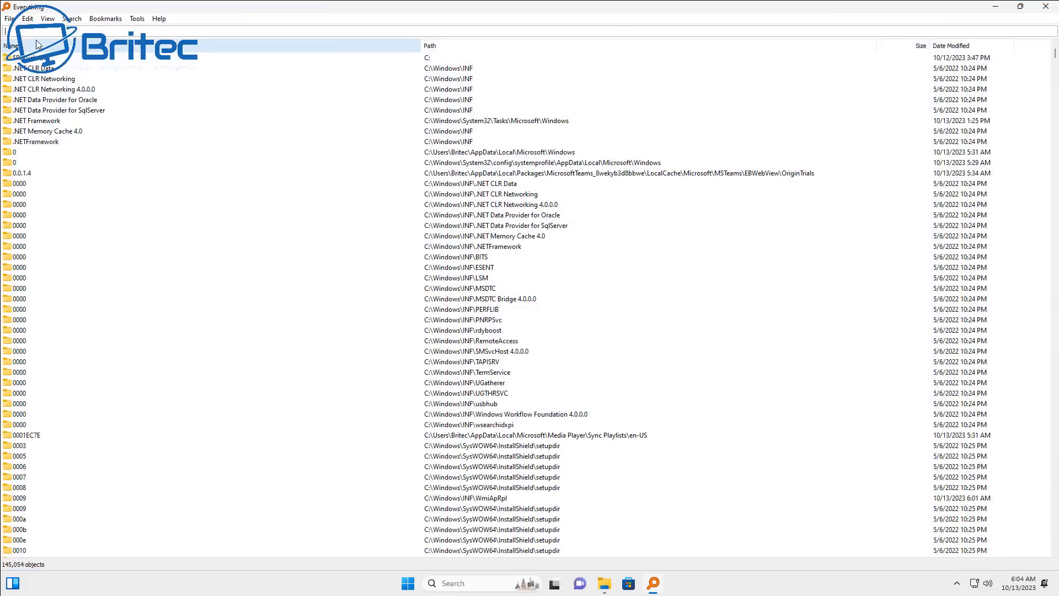
text(edge)
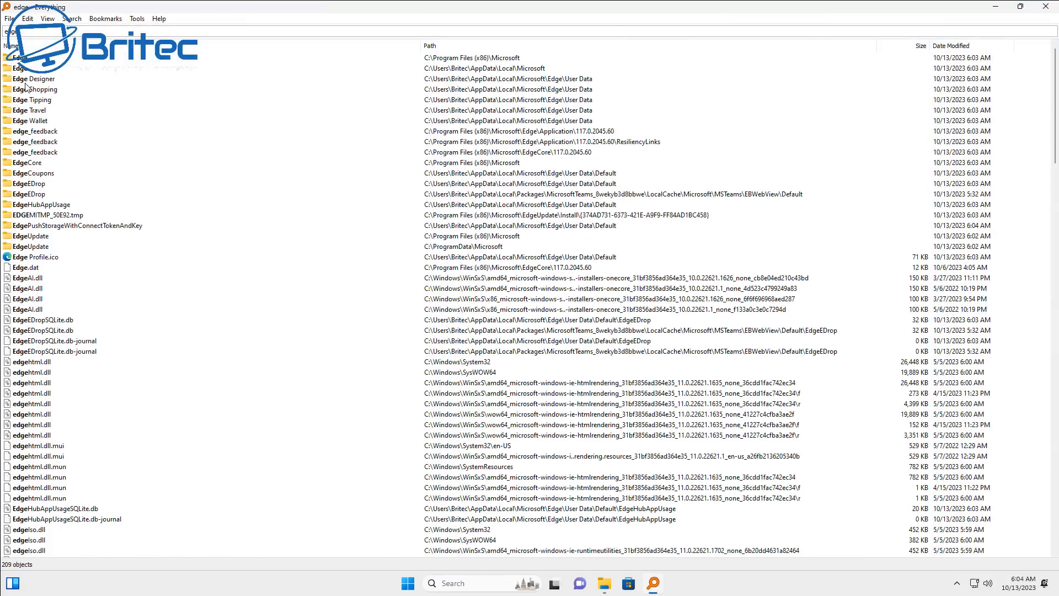
scroll(157, 280, down, 8)
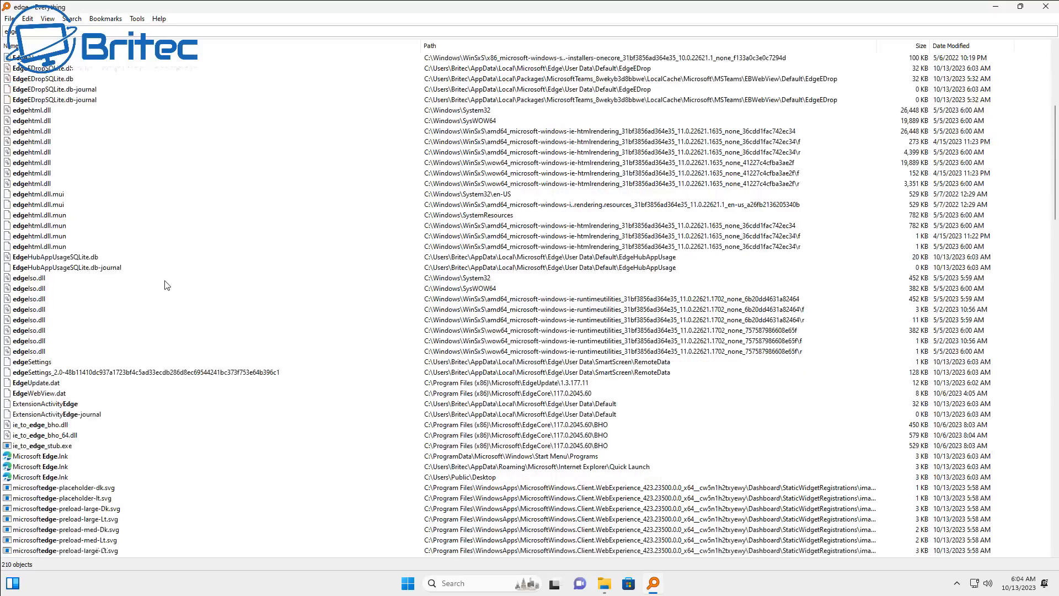
scroll(165, 286, down, 1)
scroll(160, 287, down, 15)
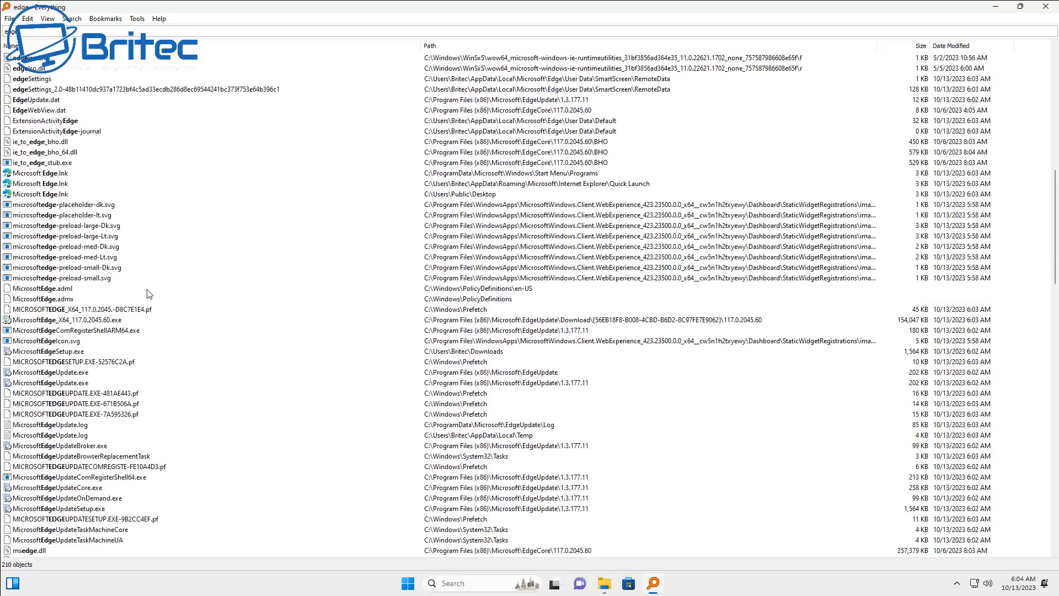
scroll(148, 295, down, 15)
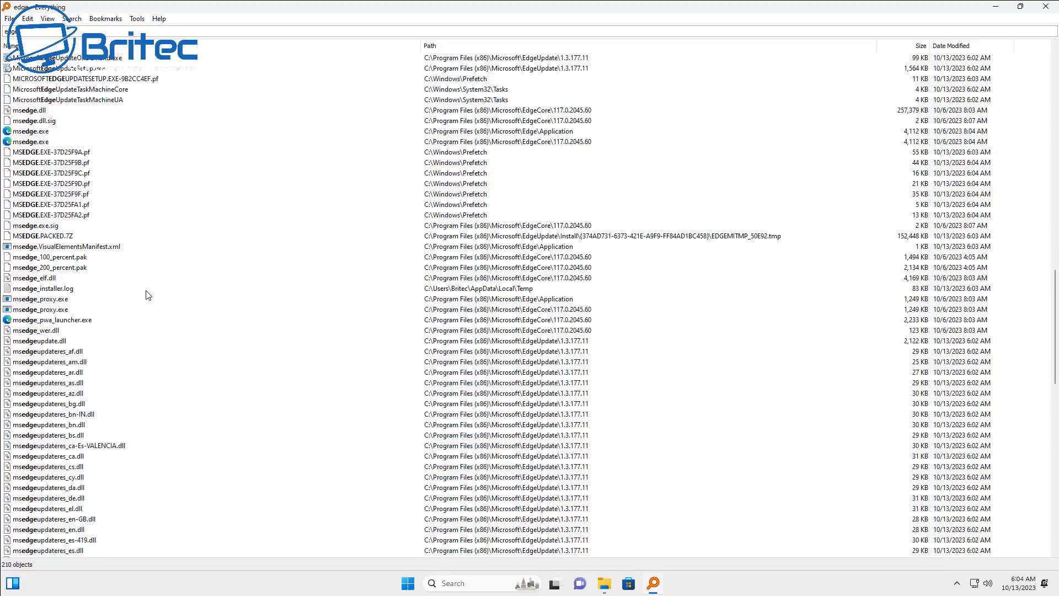
scroll(143, 292, down, 6)
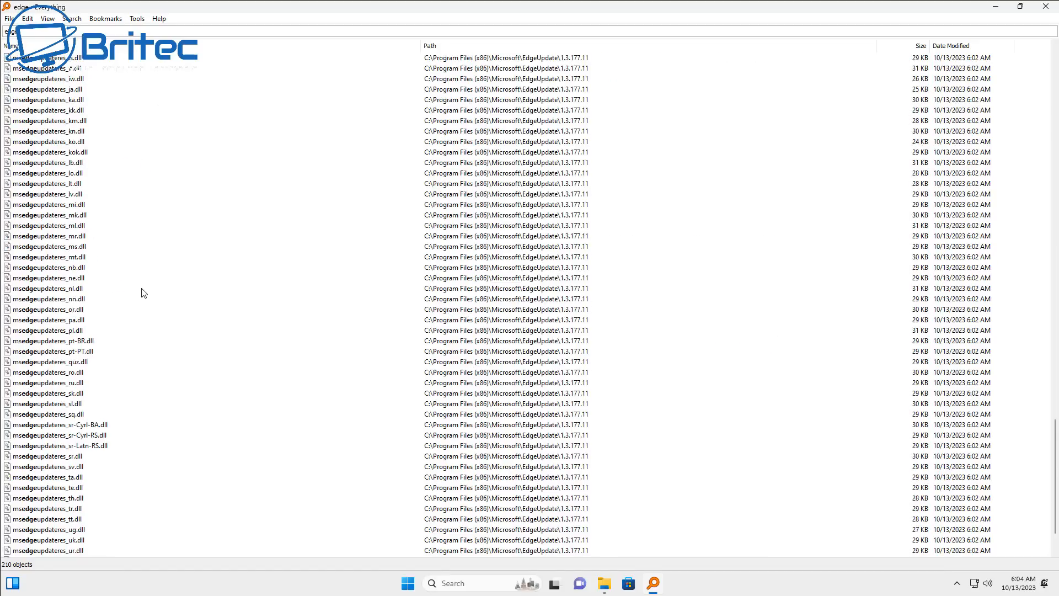
click(1046, 6)
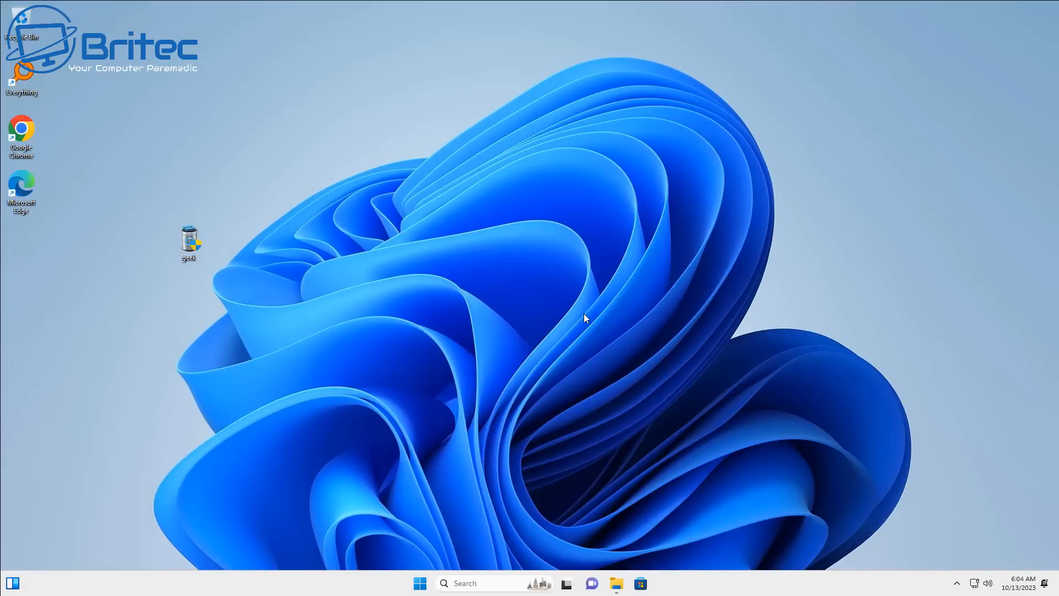